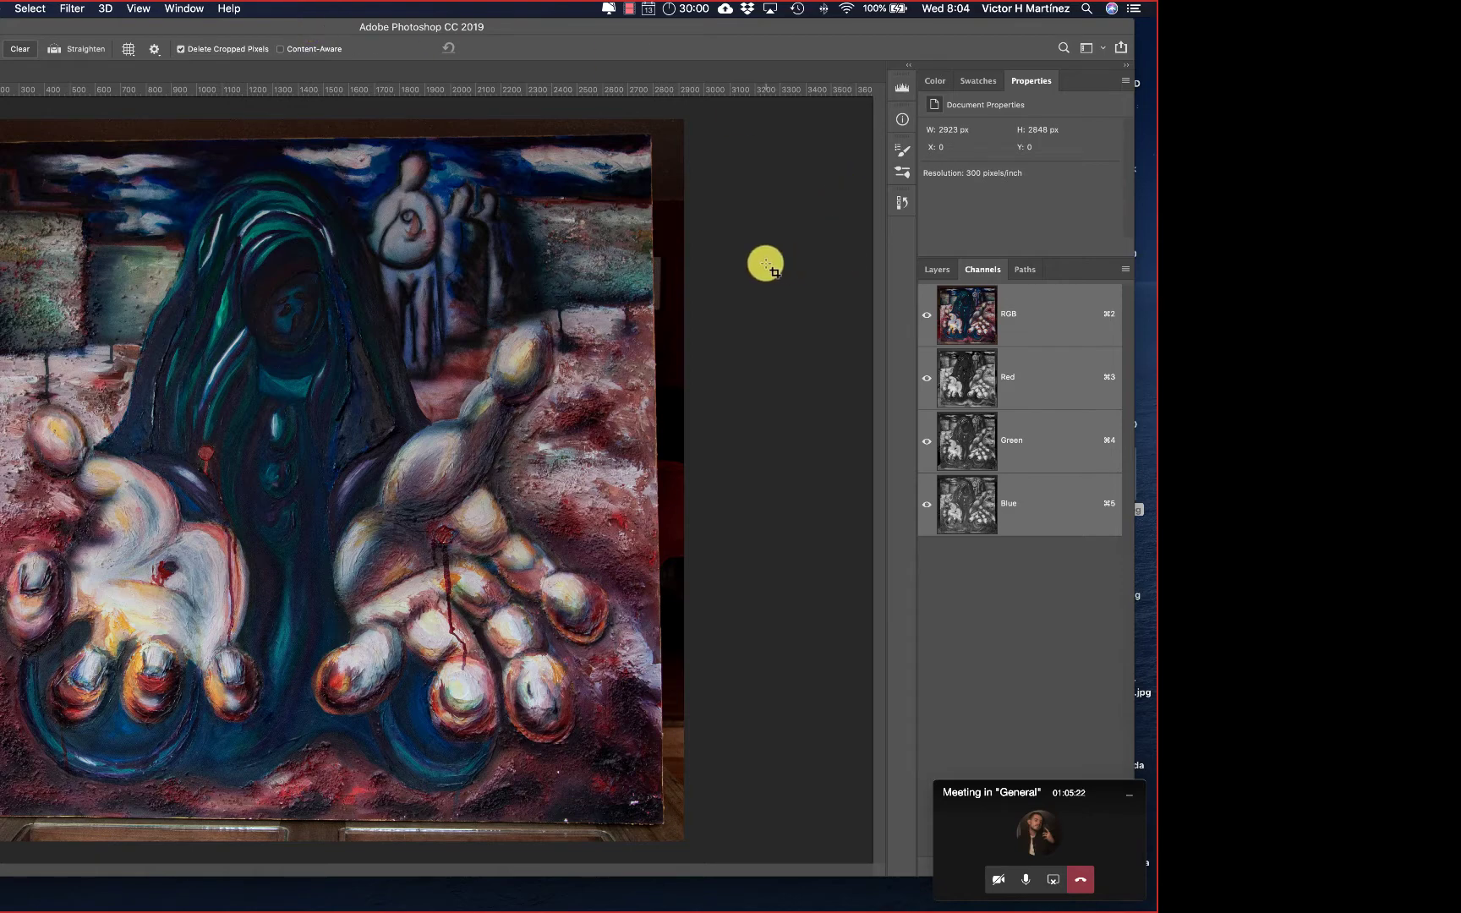
# Step: Show the document's layers and convert the cropped painting image to Grayscale mode, discarding its color information
pyautogui.press('v')
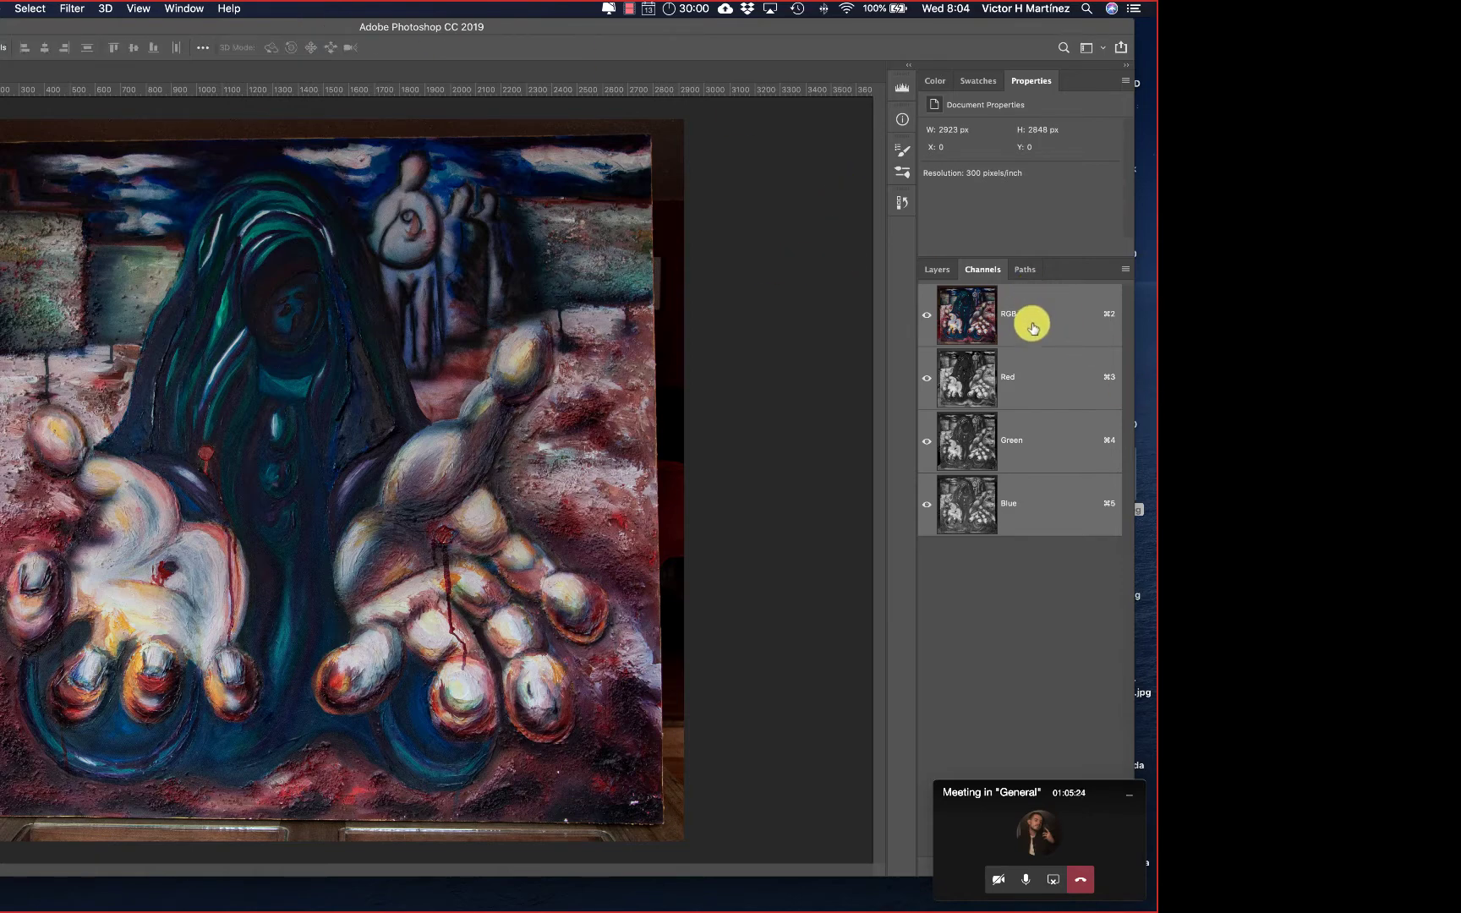
pyautogui.click(937, 268)
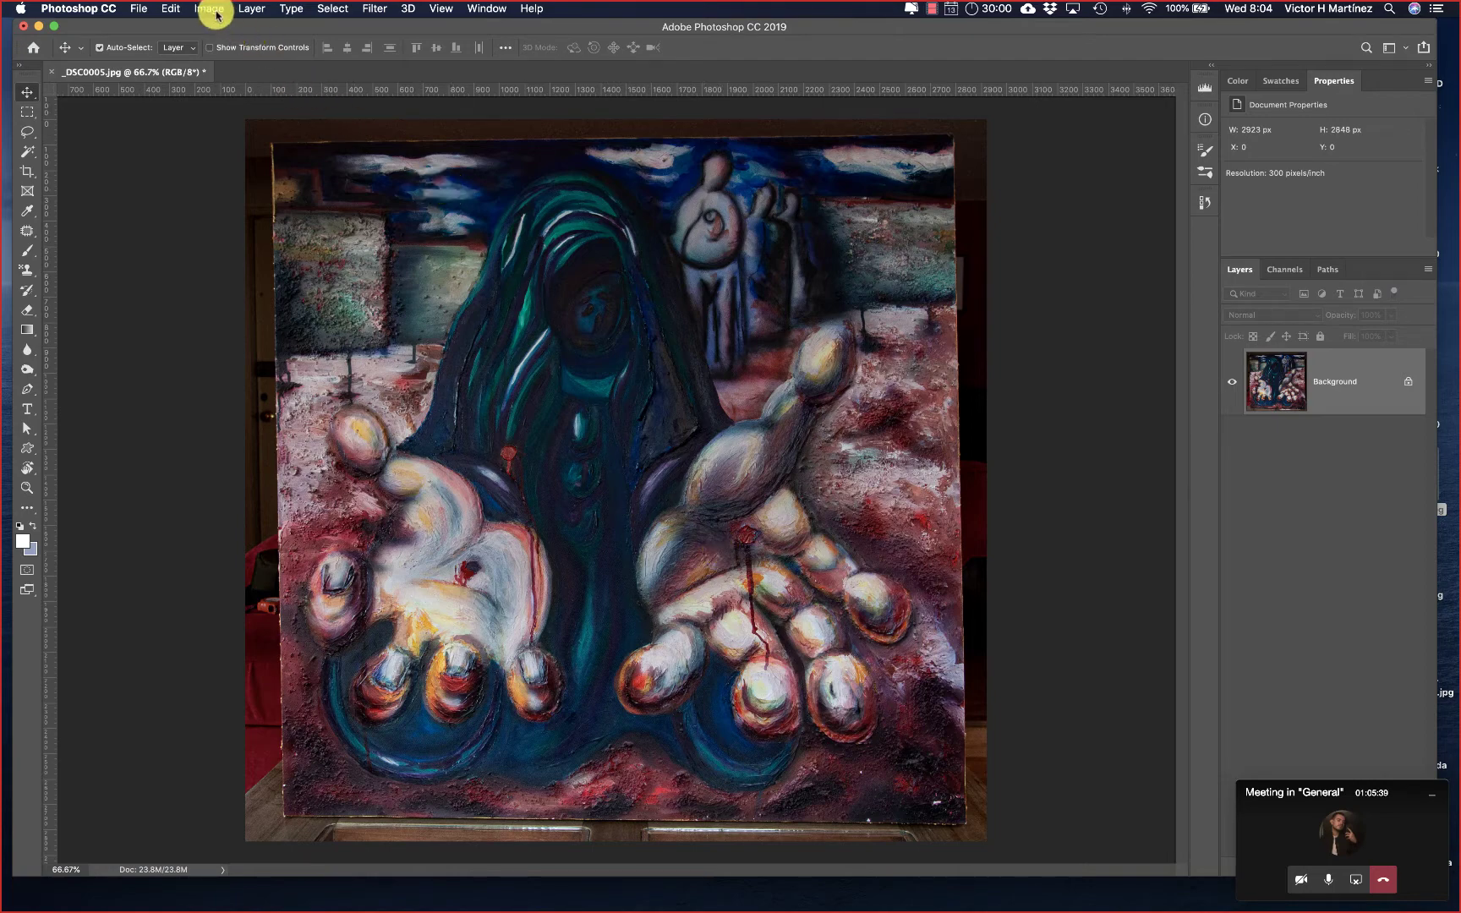
pyautogui.click(210, 9)
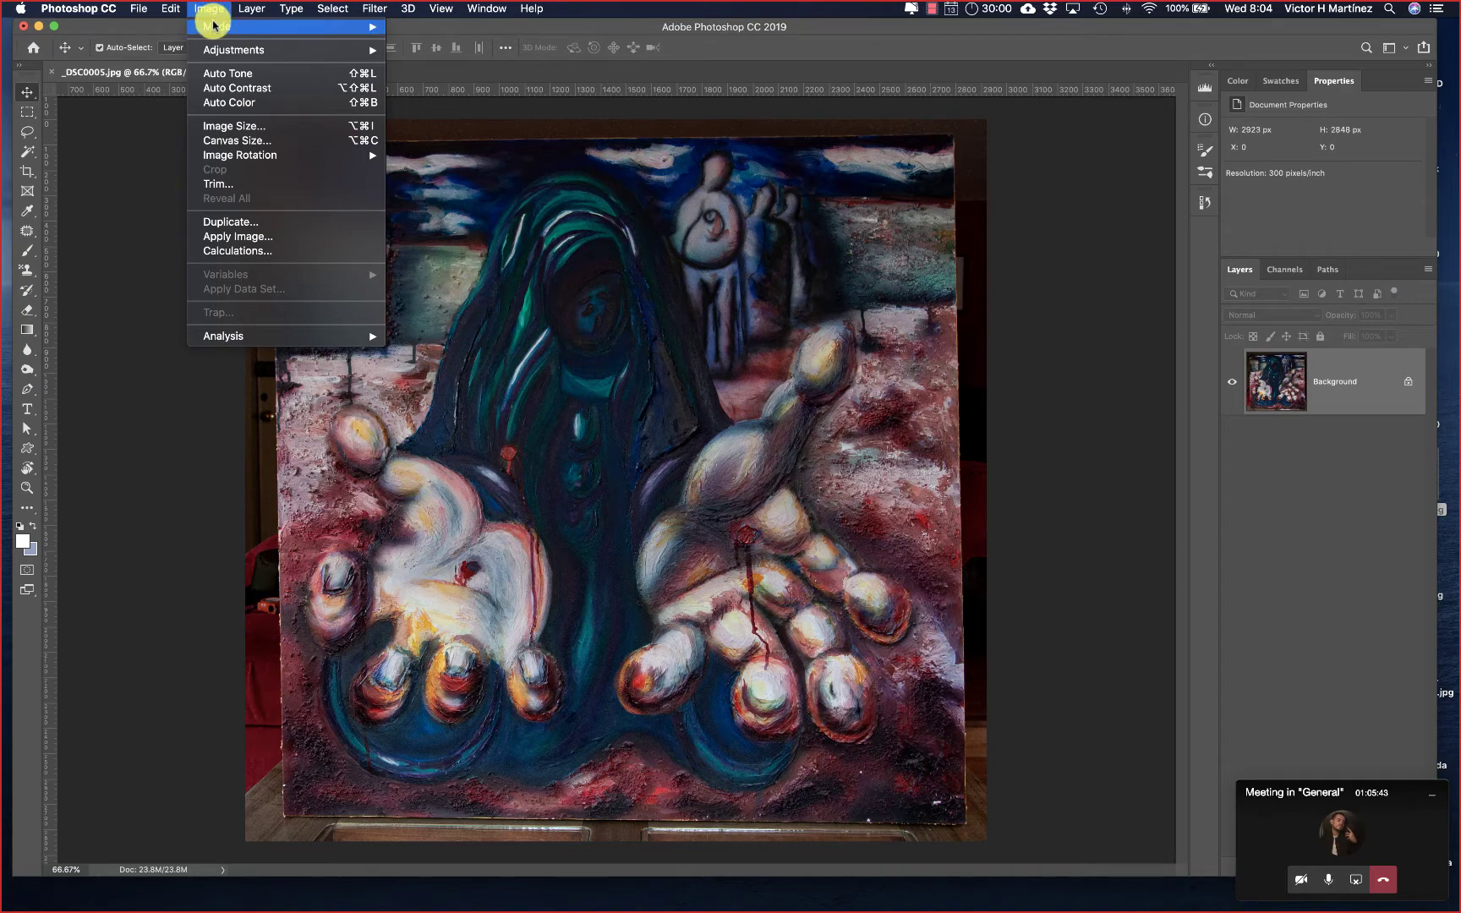
pyautogui.moveTo(207, 26)
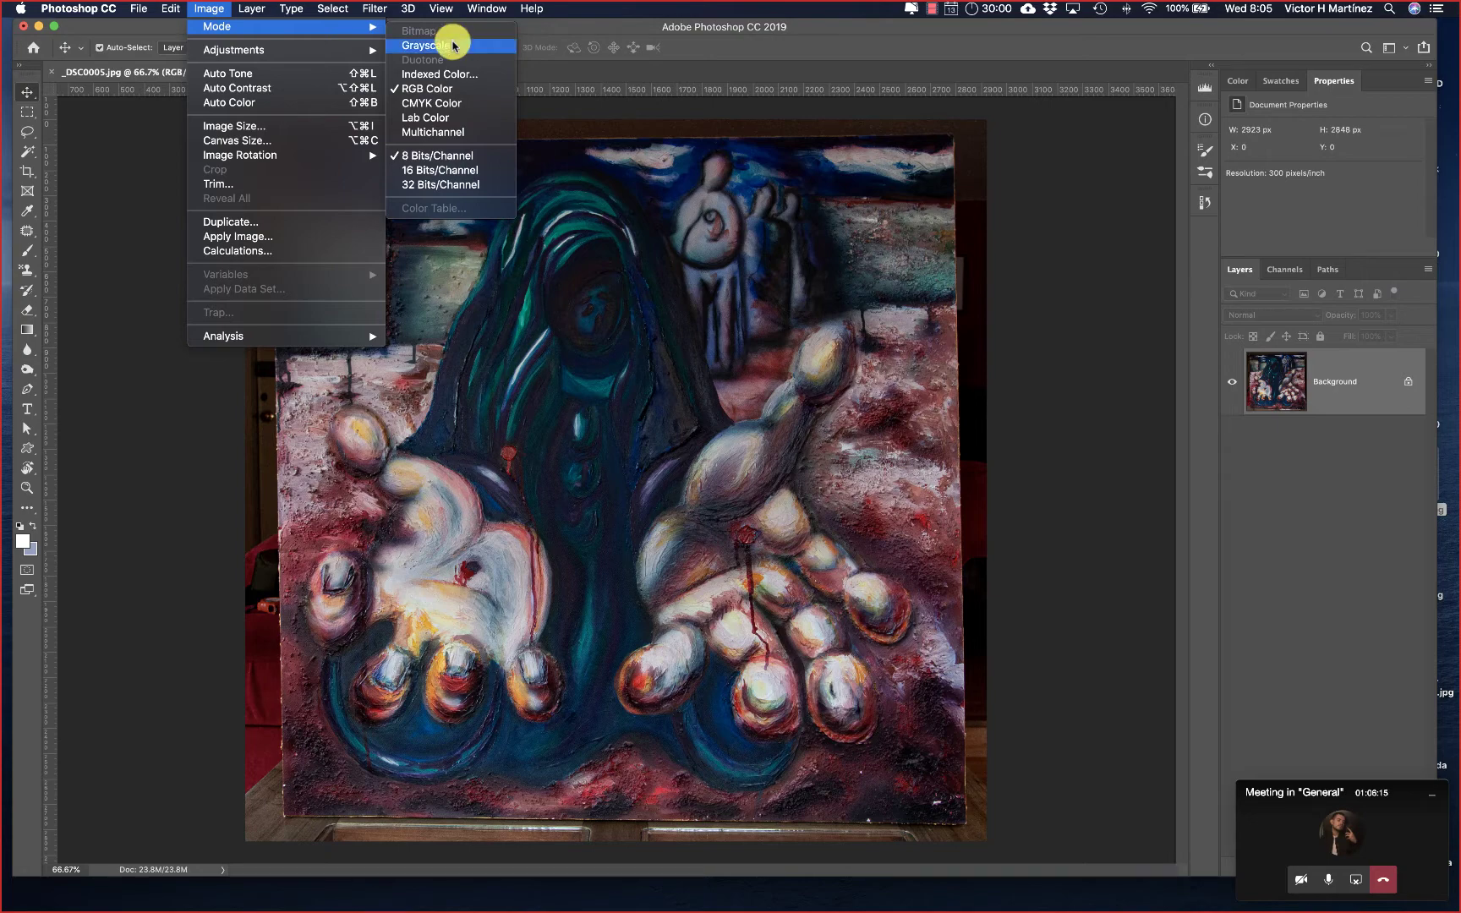
pyautogui.click(454, 39)
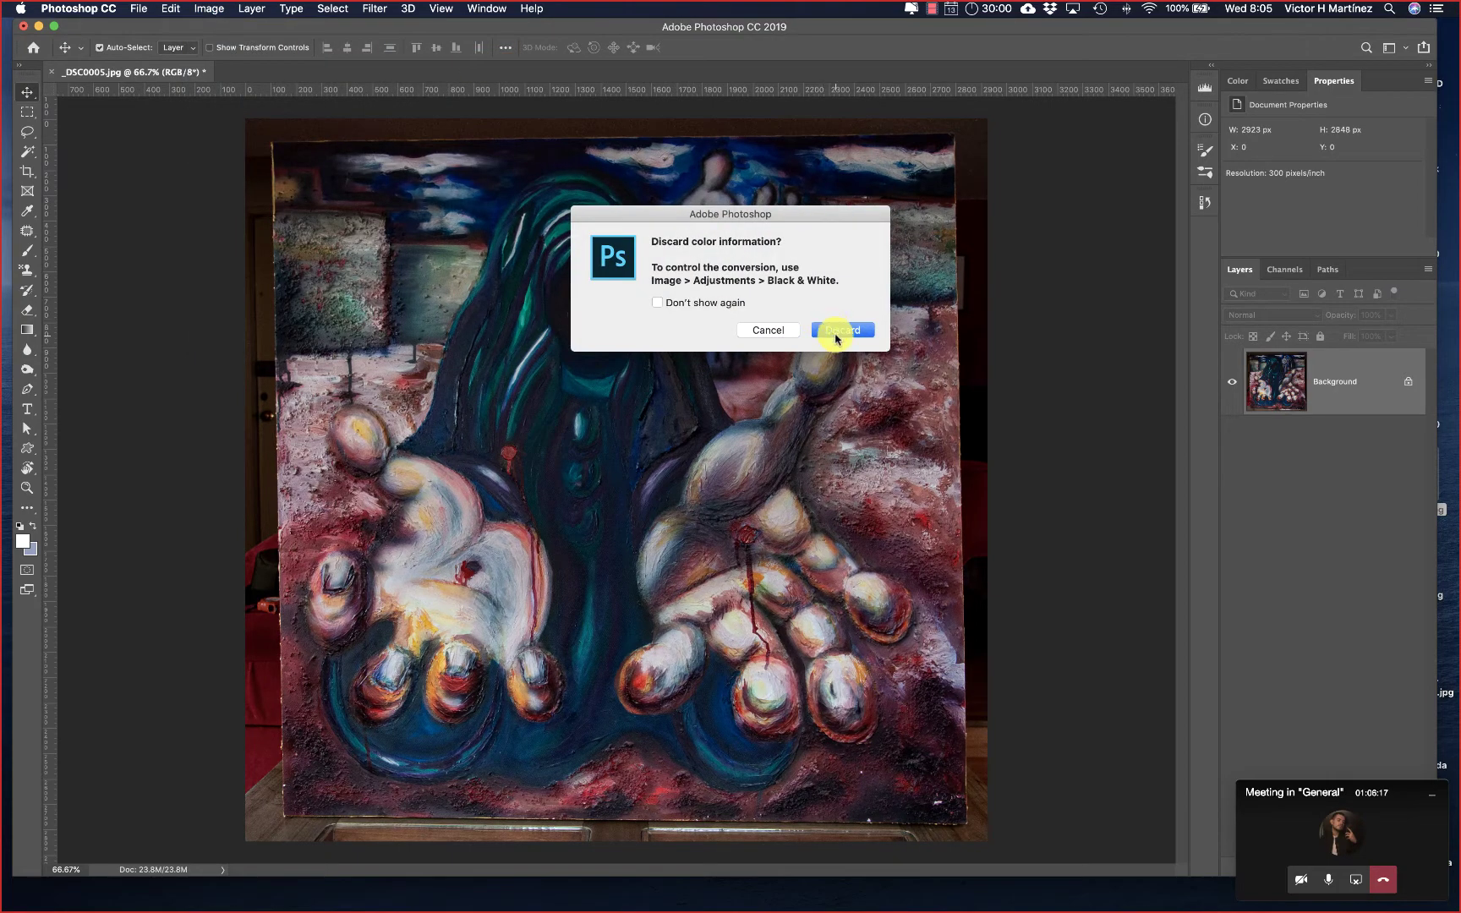
pyautogui.click(837, 330)
# Step: Convert the grayscale image to Bitmap mode at 300 pixels/inch output using the Diffusion Dither method
pyautogui.click(245, 10)
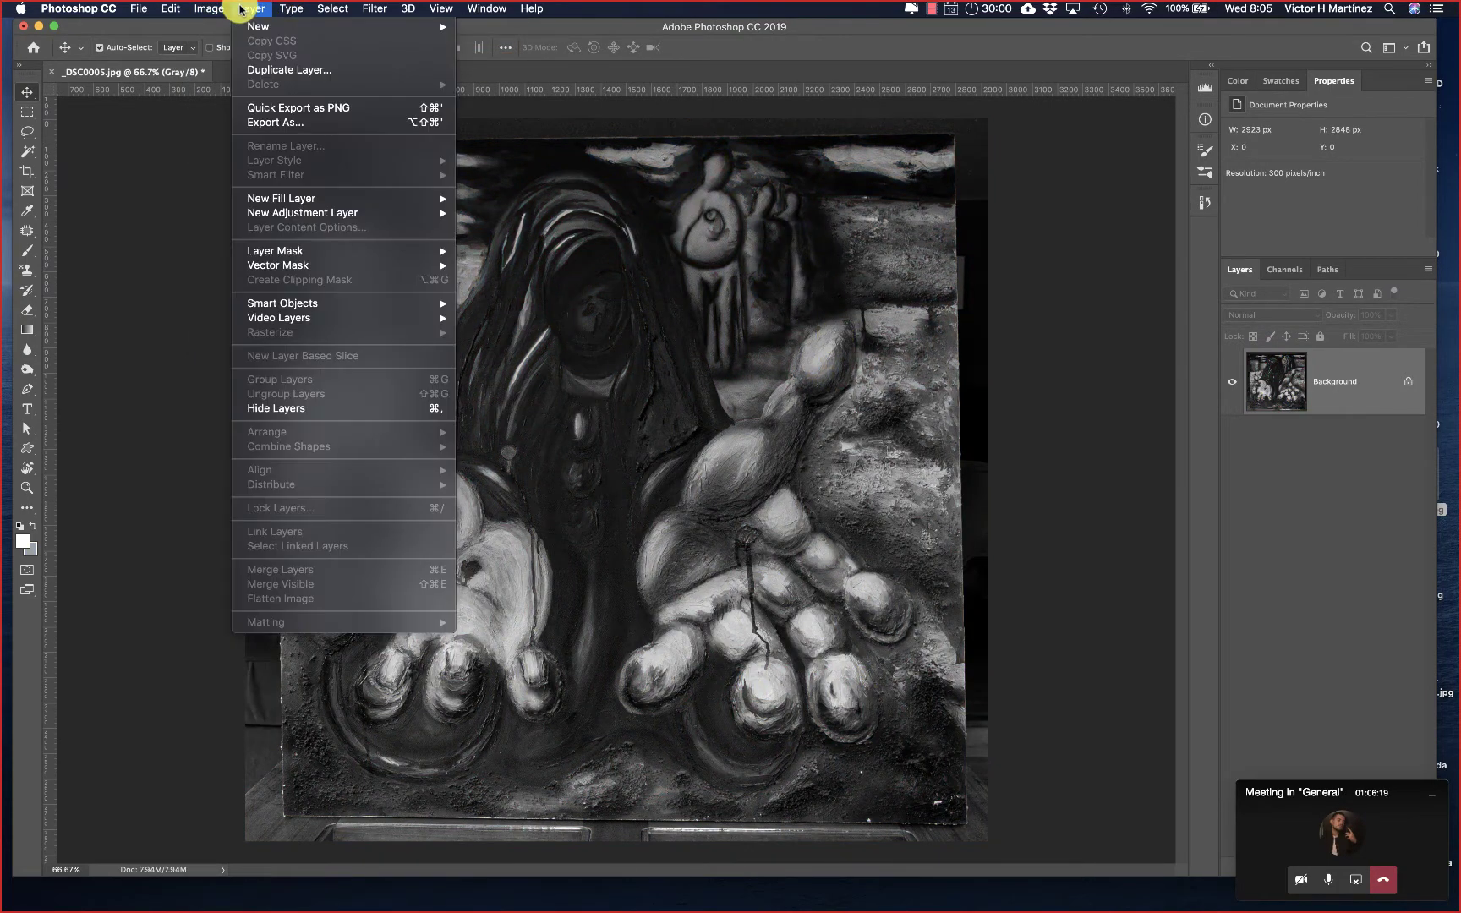
pyautogui.moveTo(357, 24)
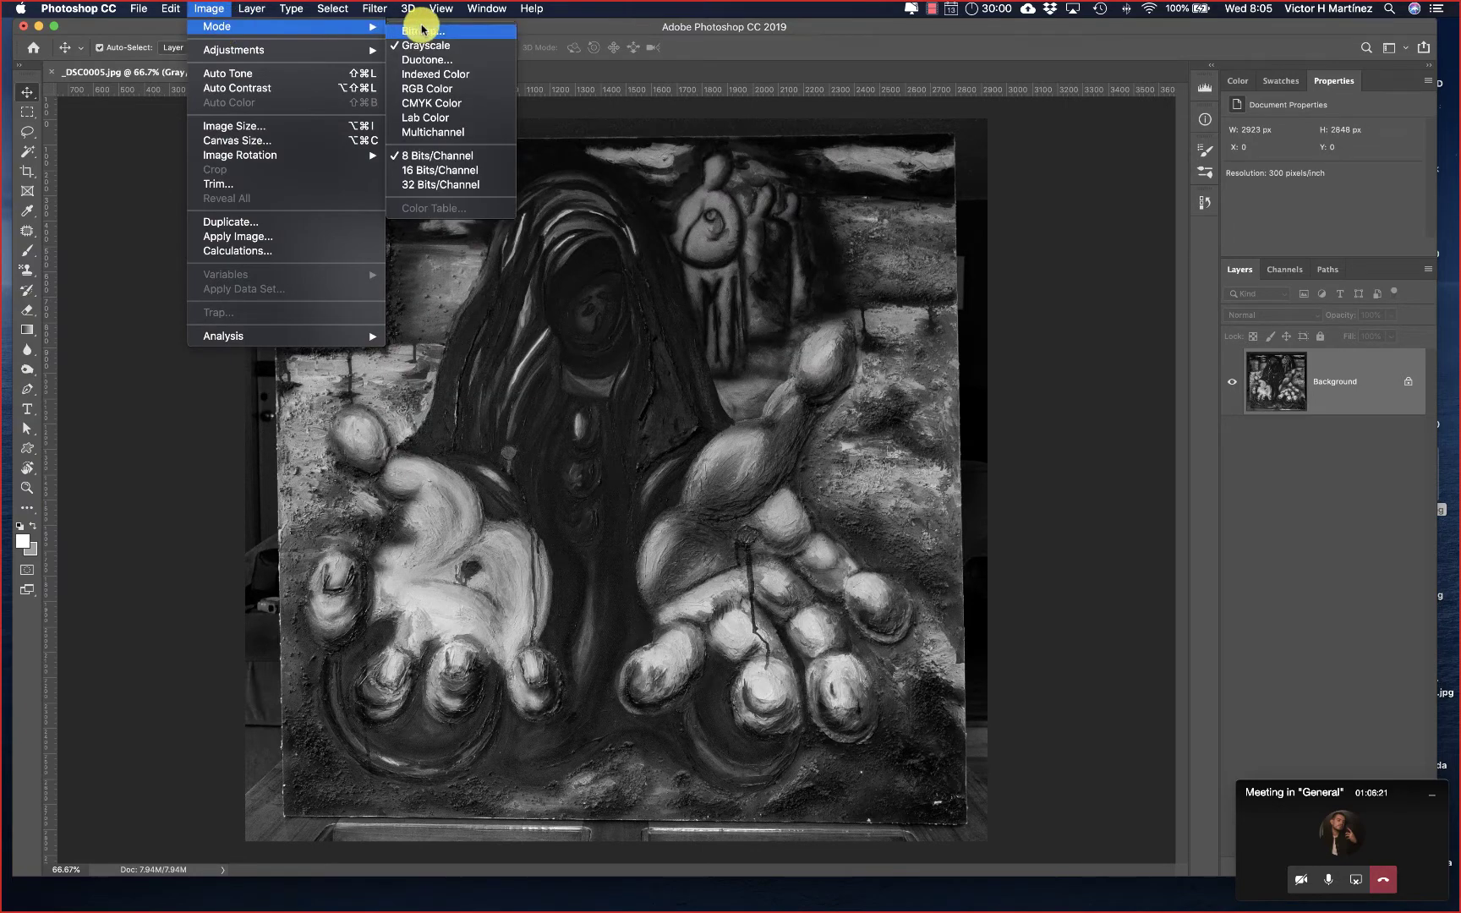
pyautogui.click(422, 29)
pyautogui.click(835, 353)
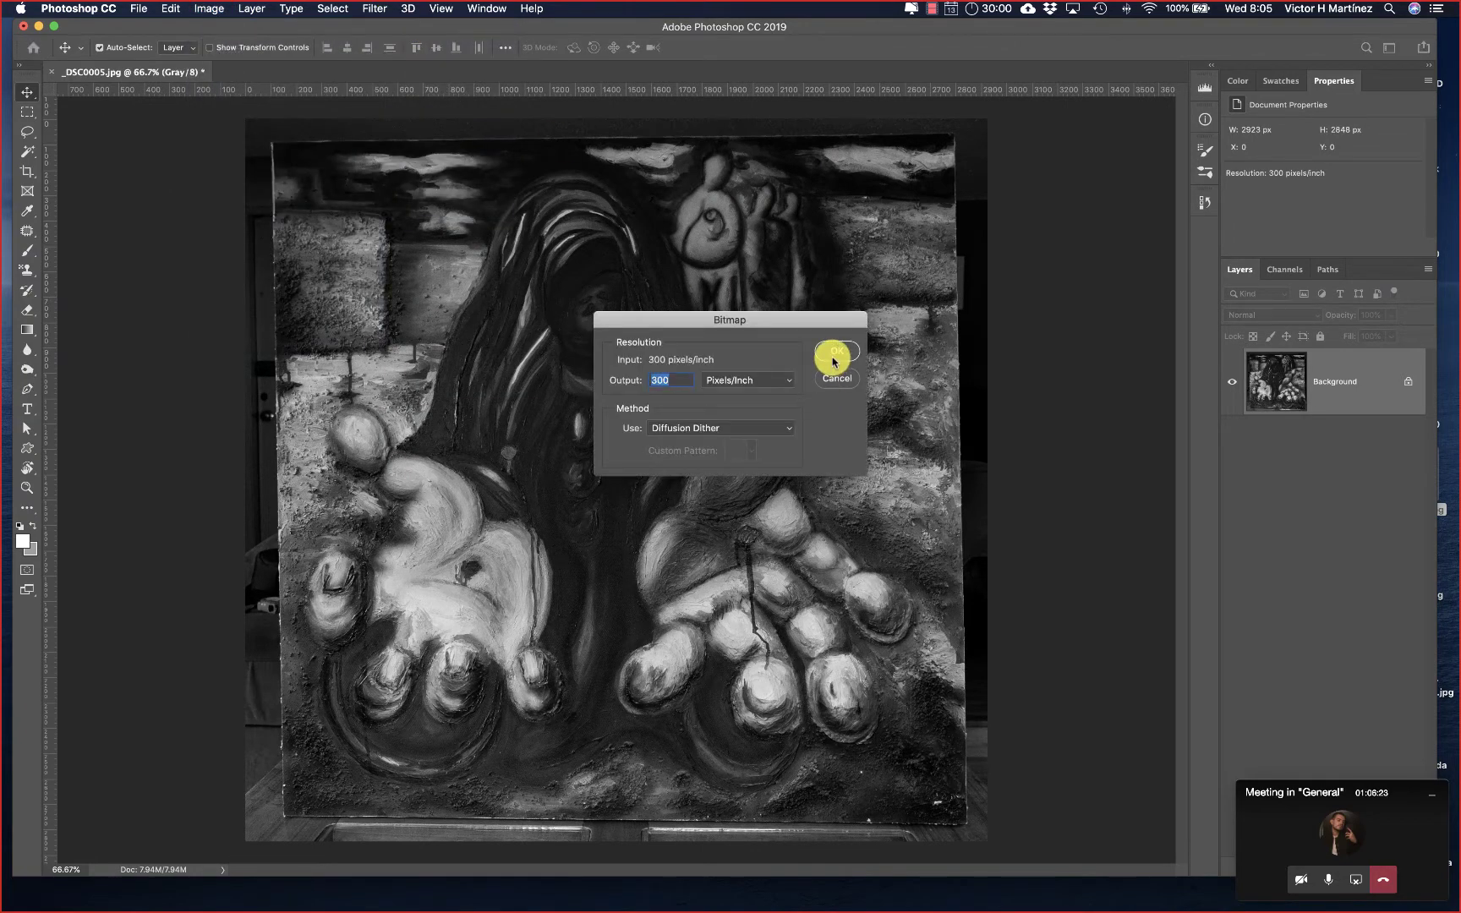
# Step: Examine the dithered bitmap's individual pixels in the palm of the painting's left hand, and return to the whole image
pyautogui.doubleClick(23, 488)
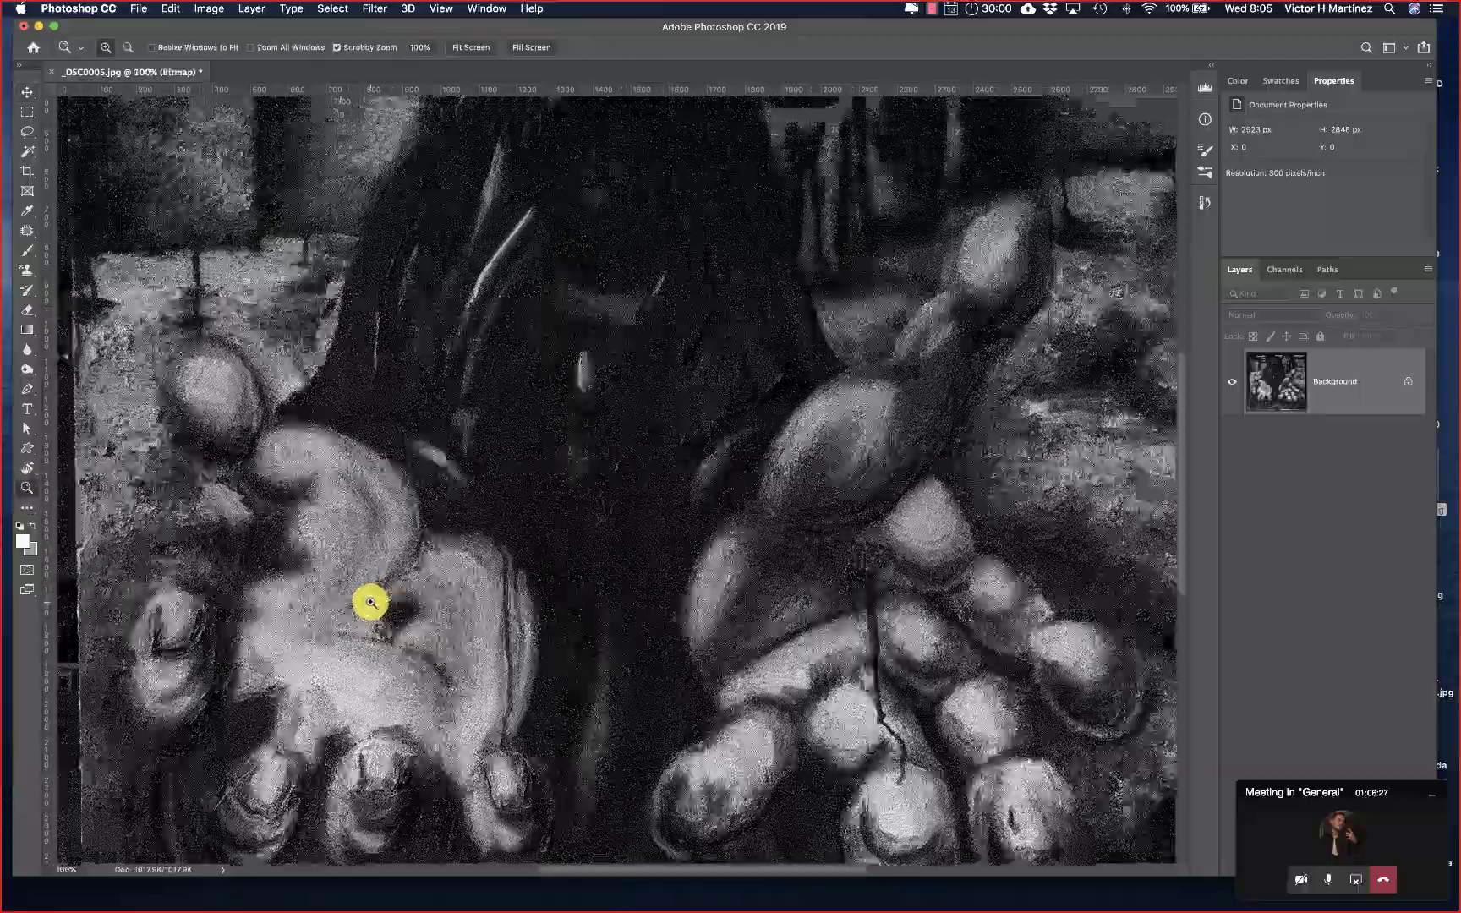
pyautogui.click(370, 602)
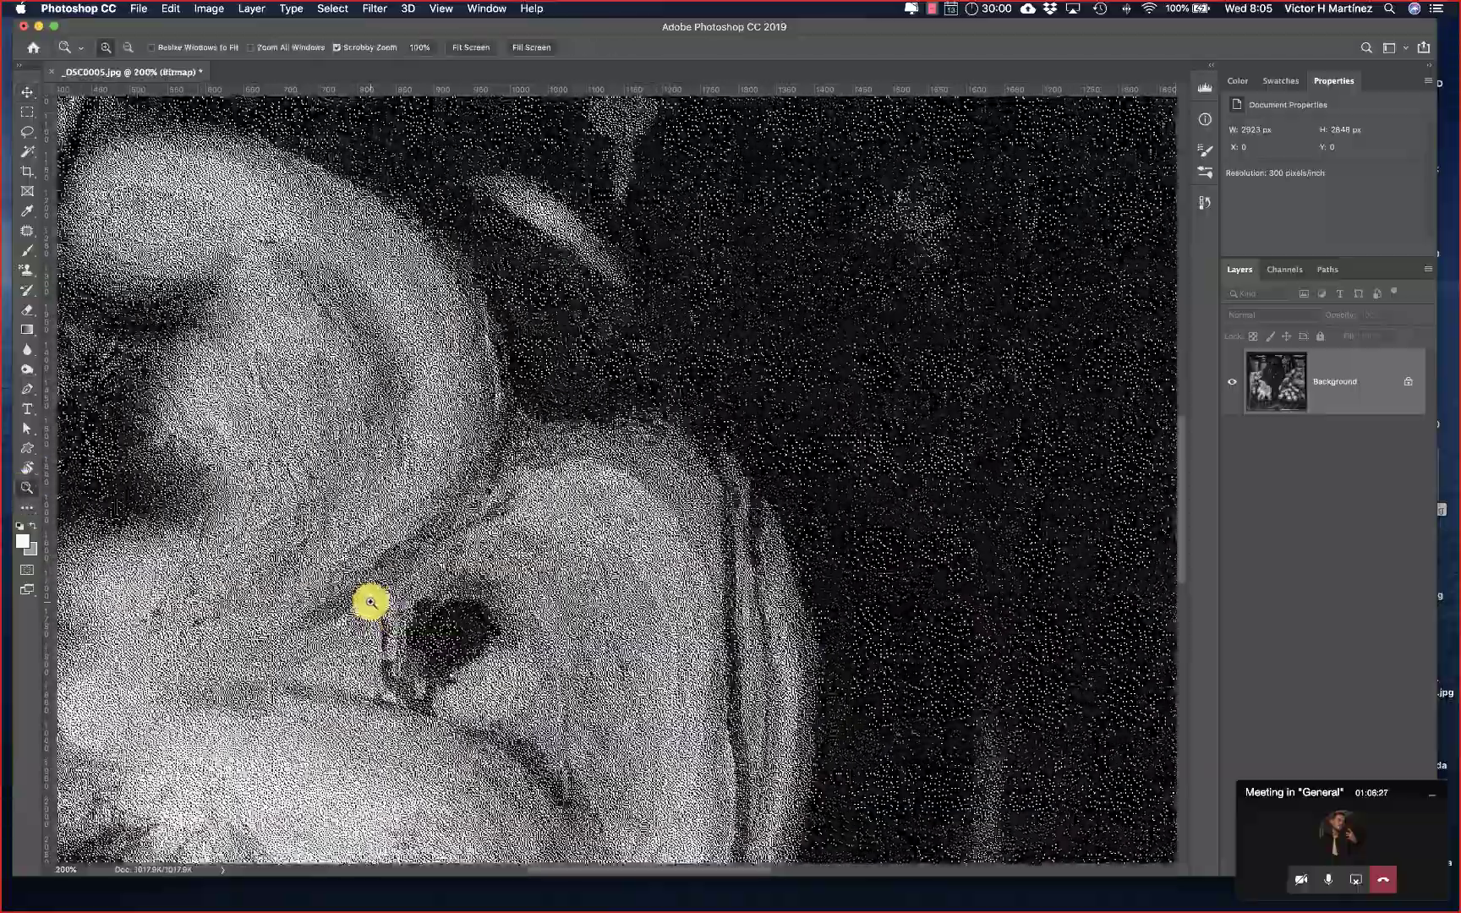
pyautogui.click(370, 602)
pyautogui.moveTo(371, 602); pyautogui.dragTo(559, 610)
pyautogui.click(559, 610)
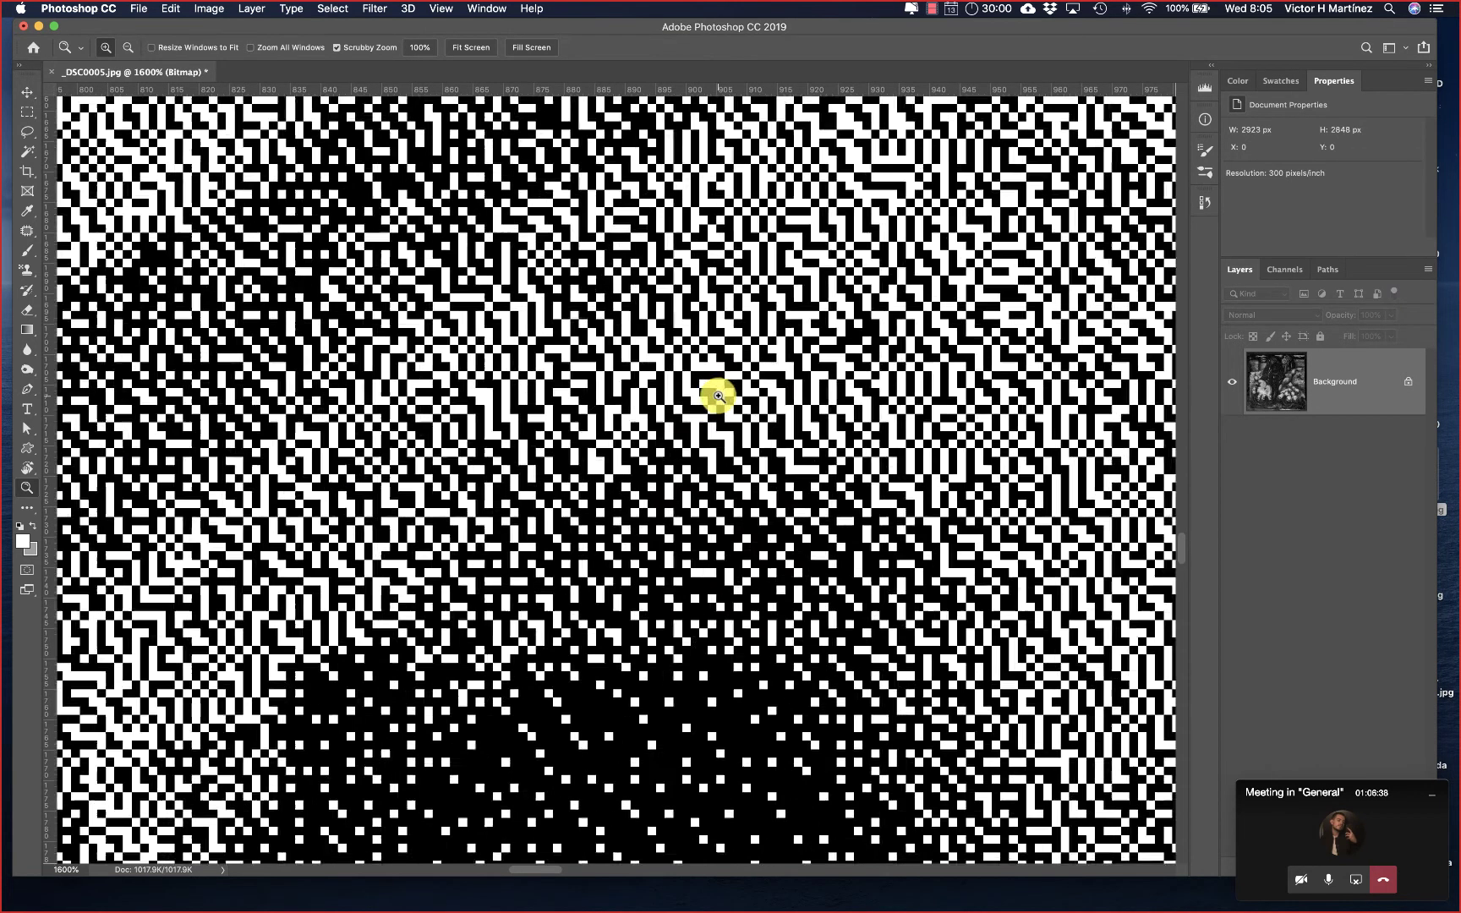
pyautogui.click(718, 395)
pyautogui.click(717, 396)
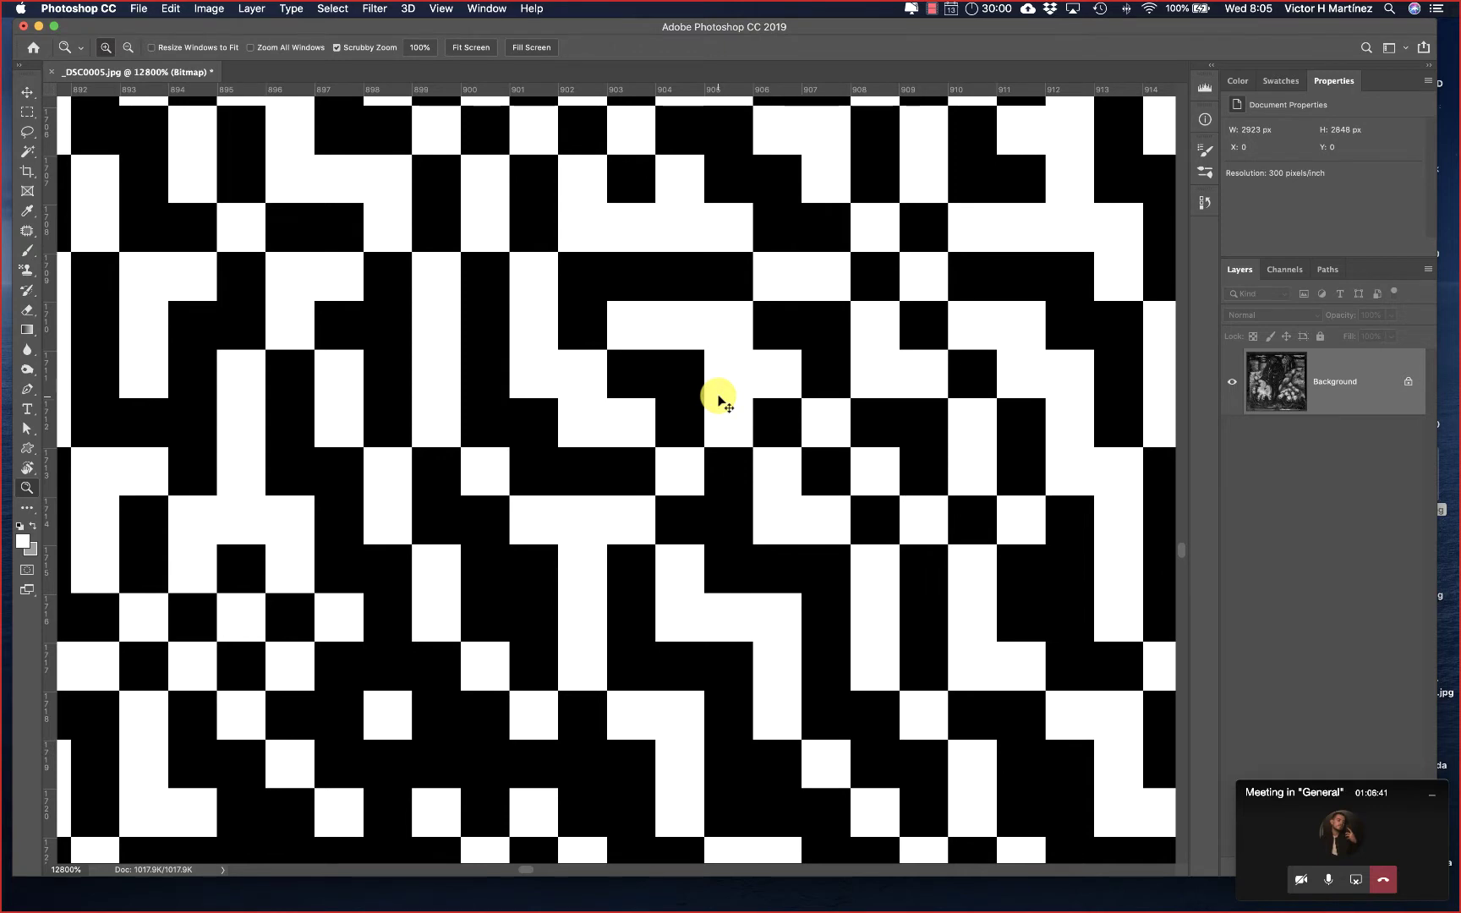
pyautogui.press('super+0')
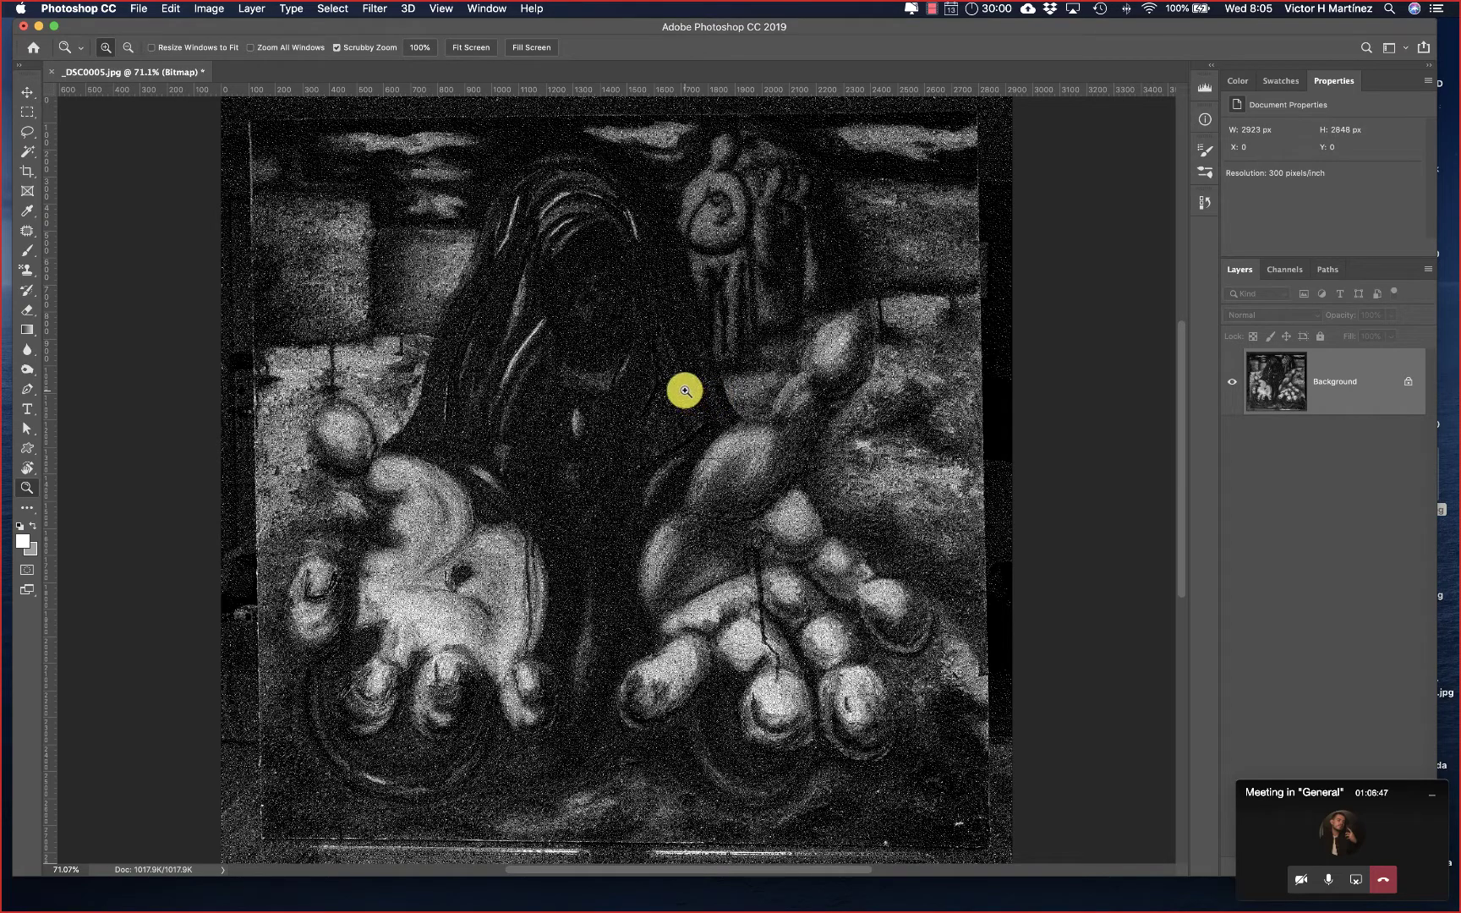
# Step: Examine the dithered pixel pattern in the dark robe of the central figure, and return to the whole image
pyautogui.click(684, 390)
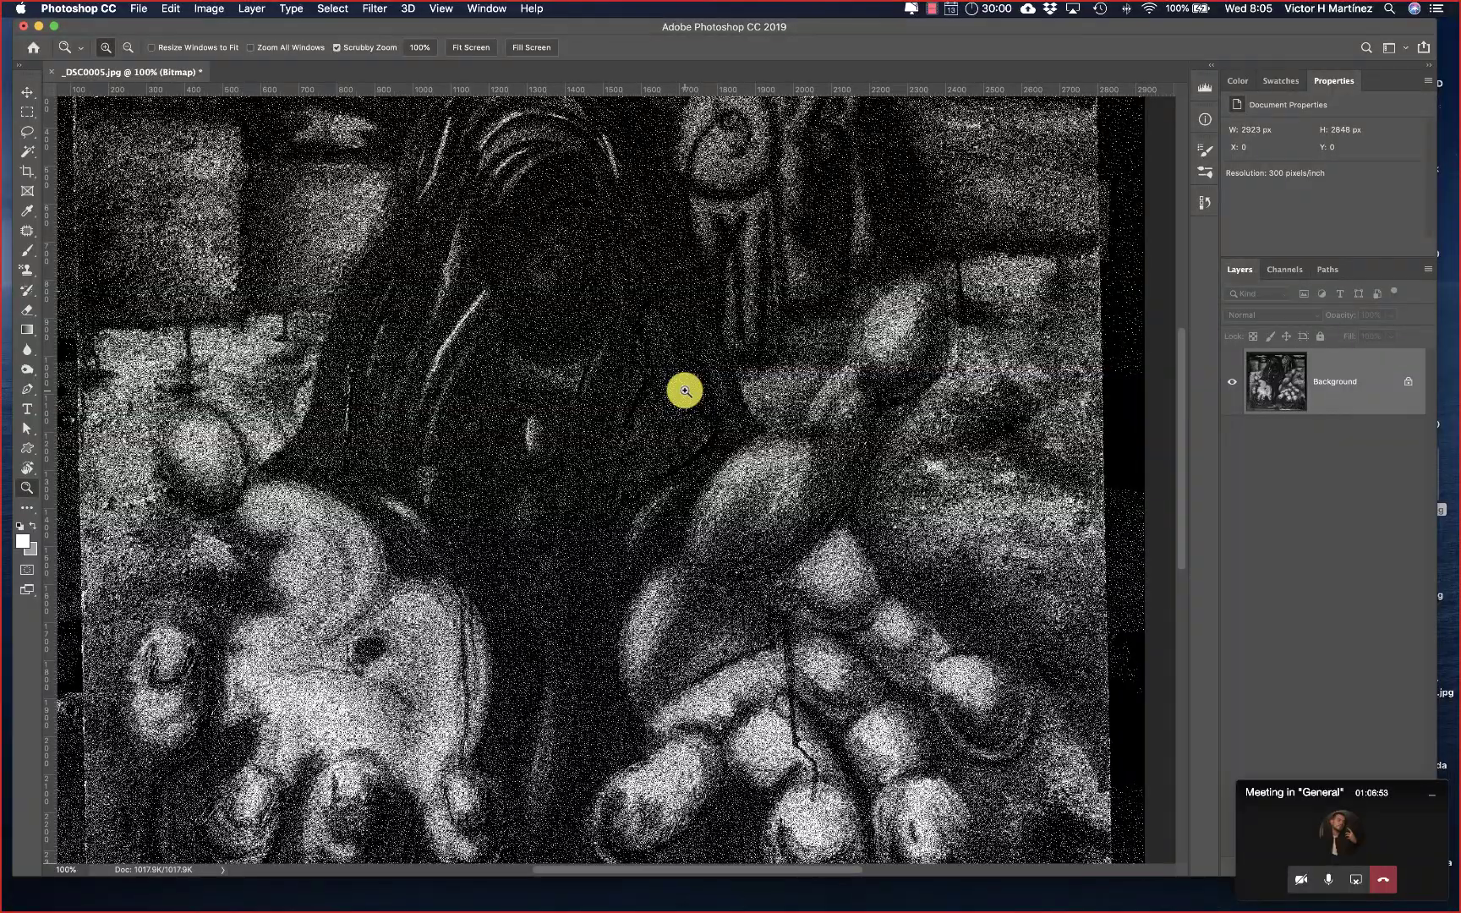
pyautogui.click(684, 390)
pyautogui.click(685, 390)
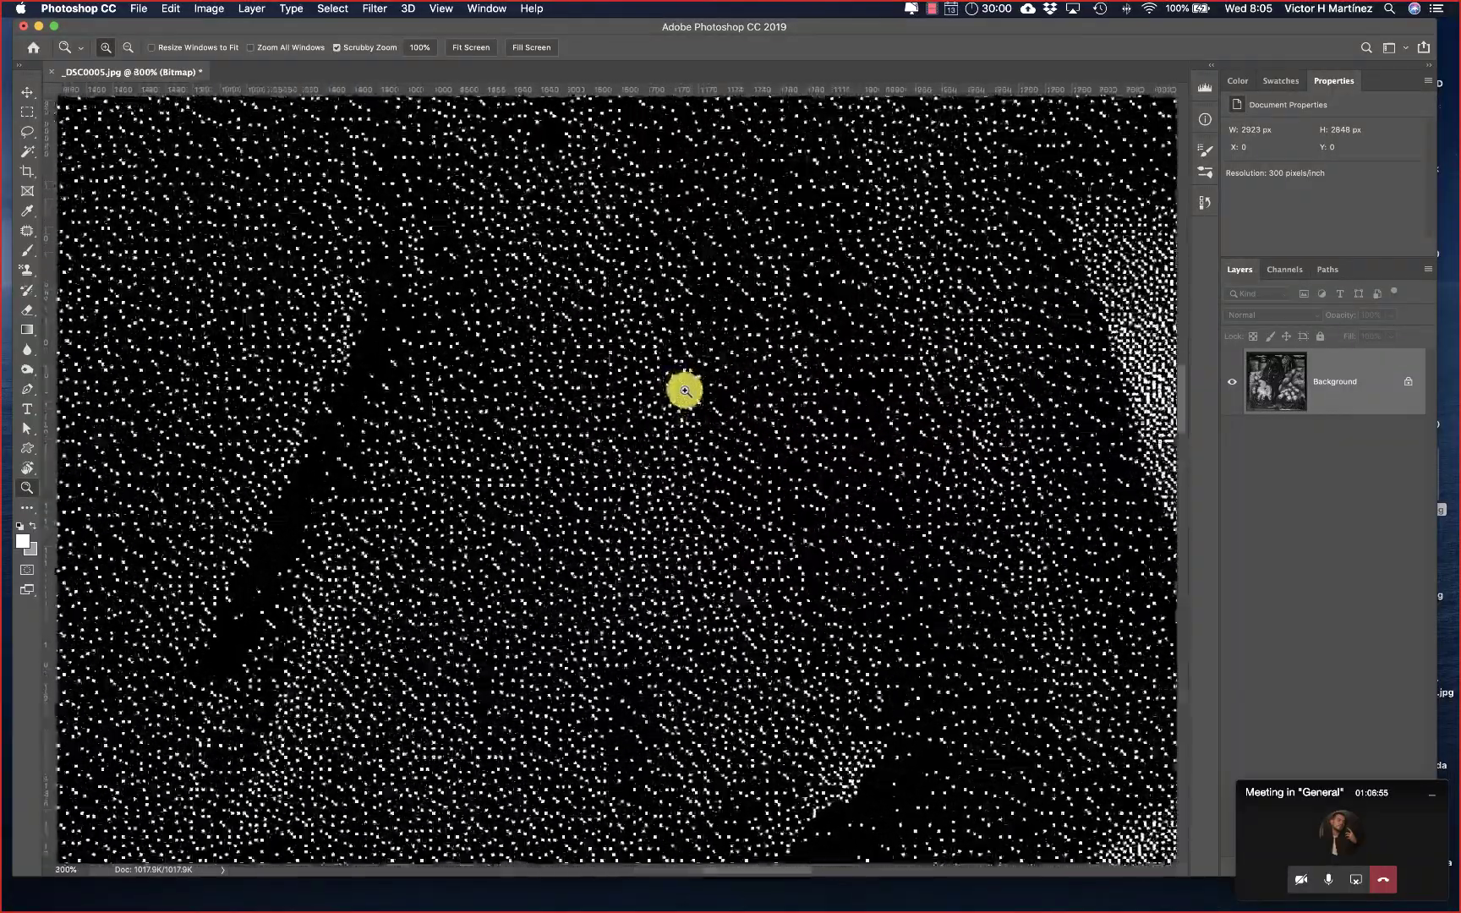
pyautogui.click(685, 390)
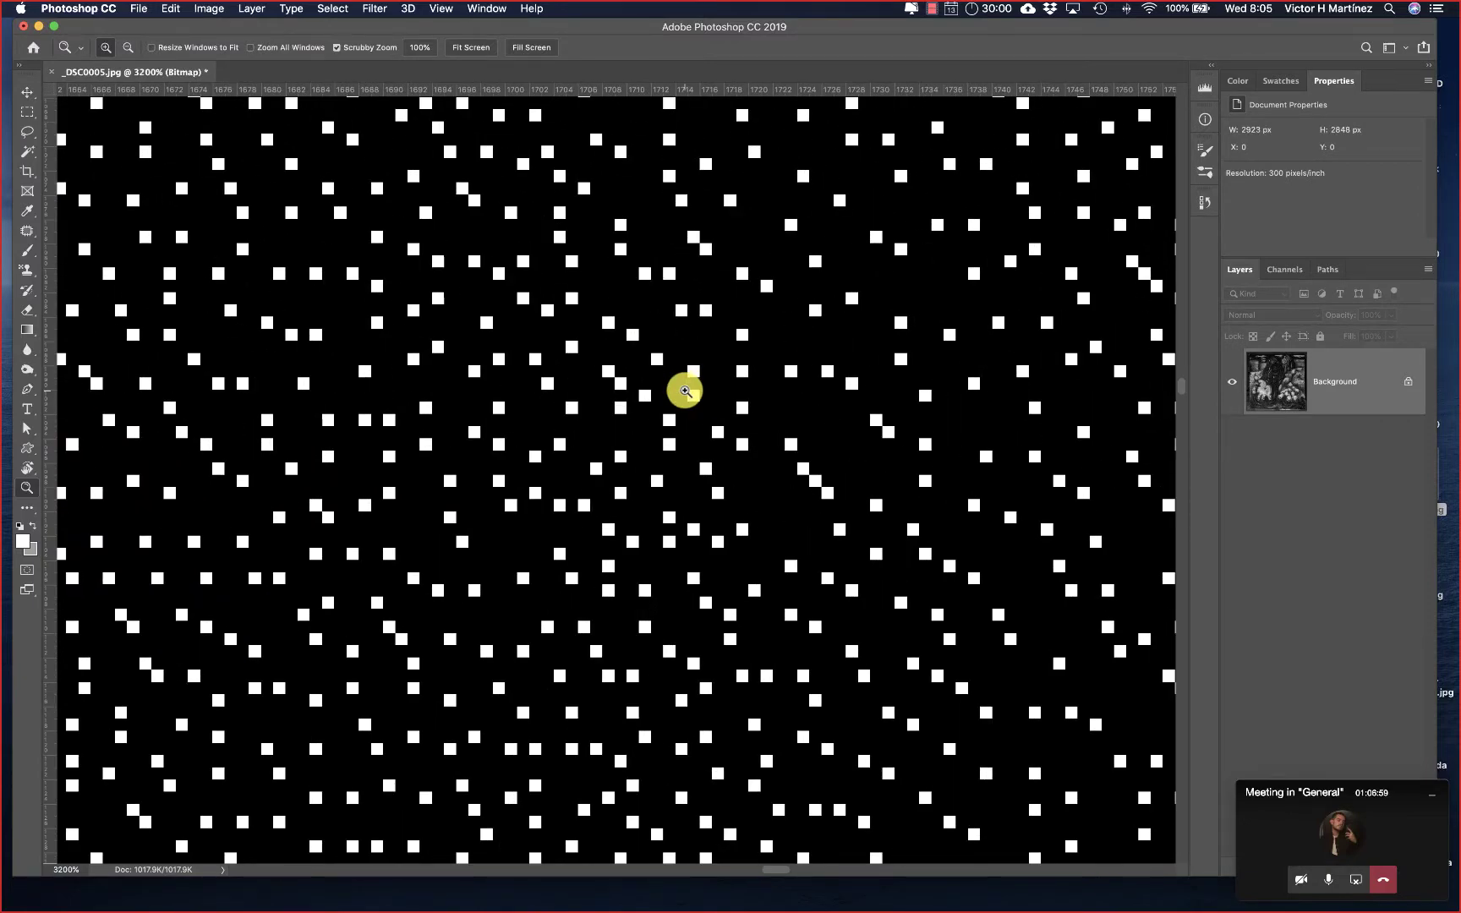
pyautogui.press('super+0')
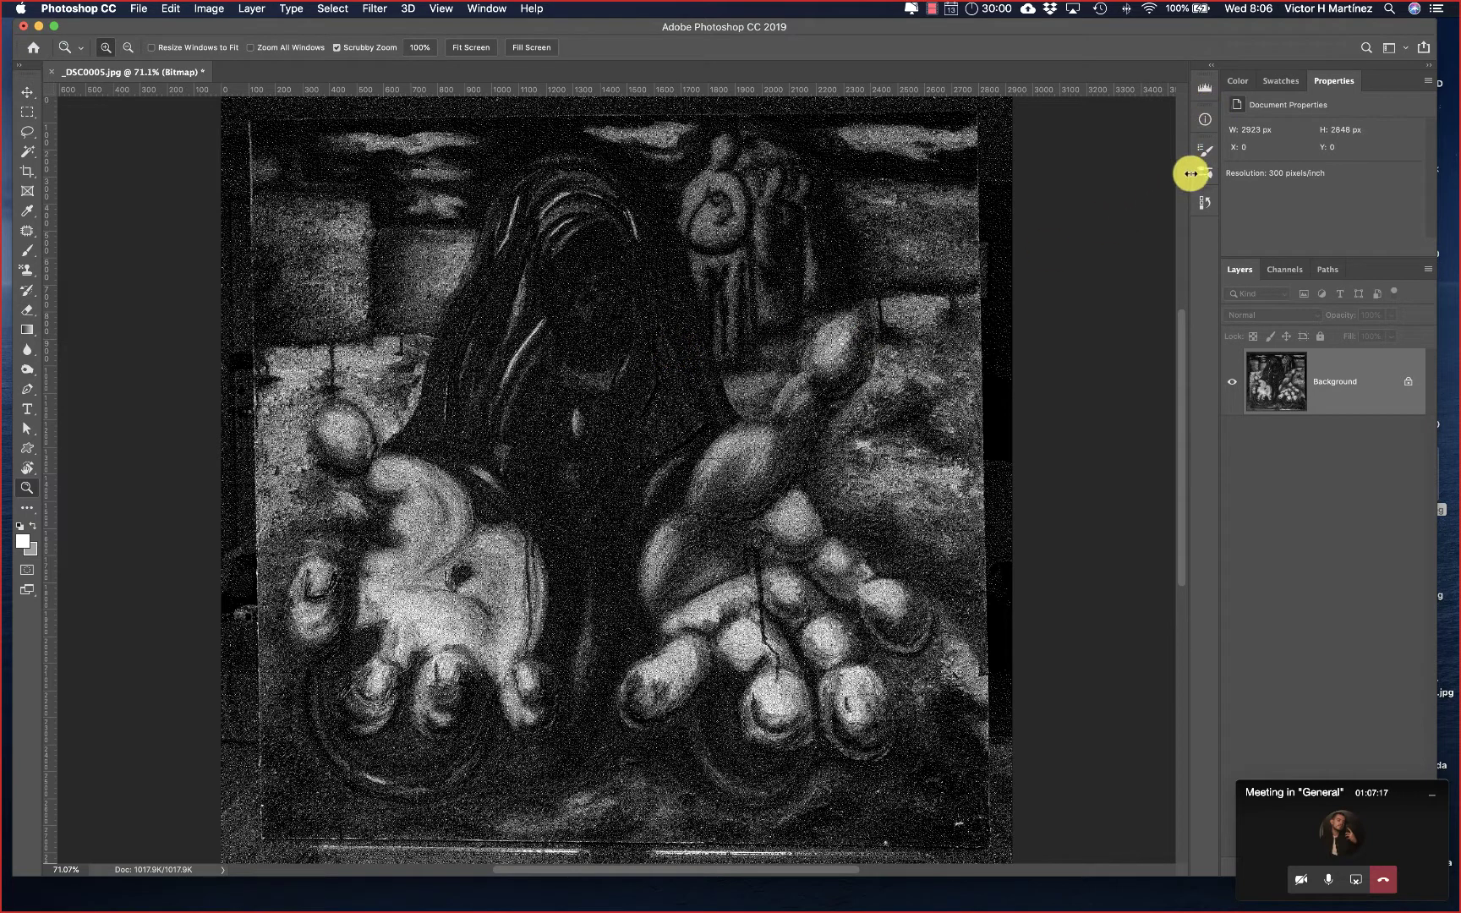
# Step: Use the document history to revert the image to its original snapshot and restore the cropped color state
pyautogui.click(1202, 202)
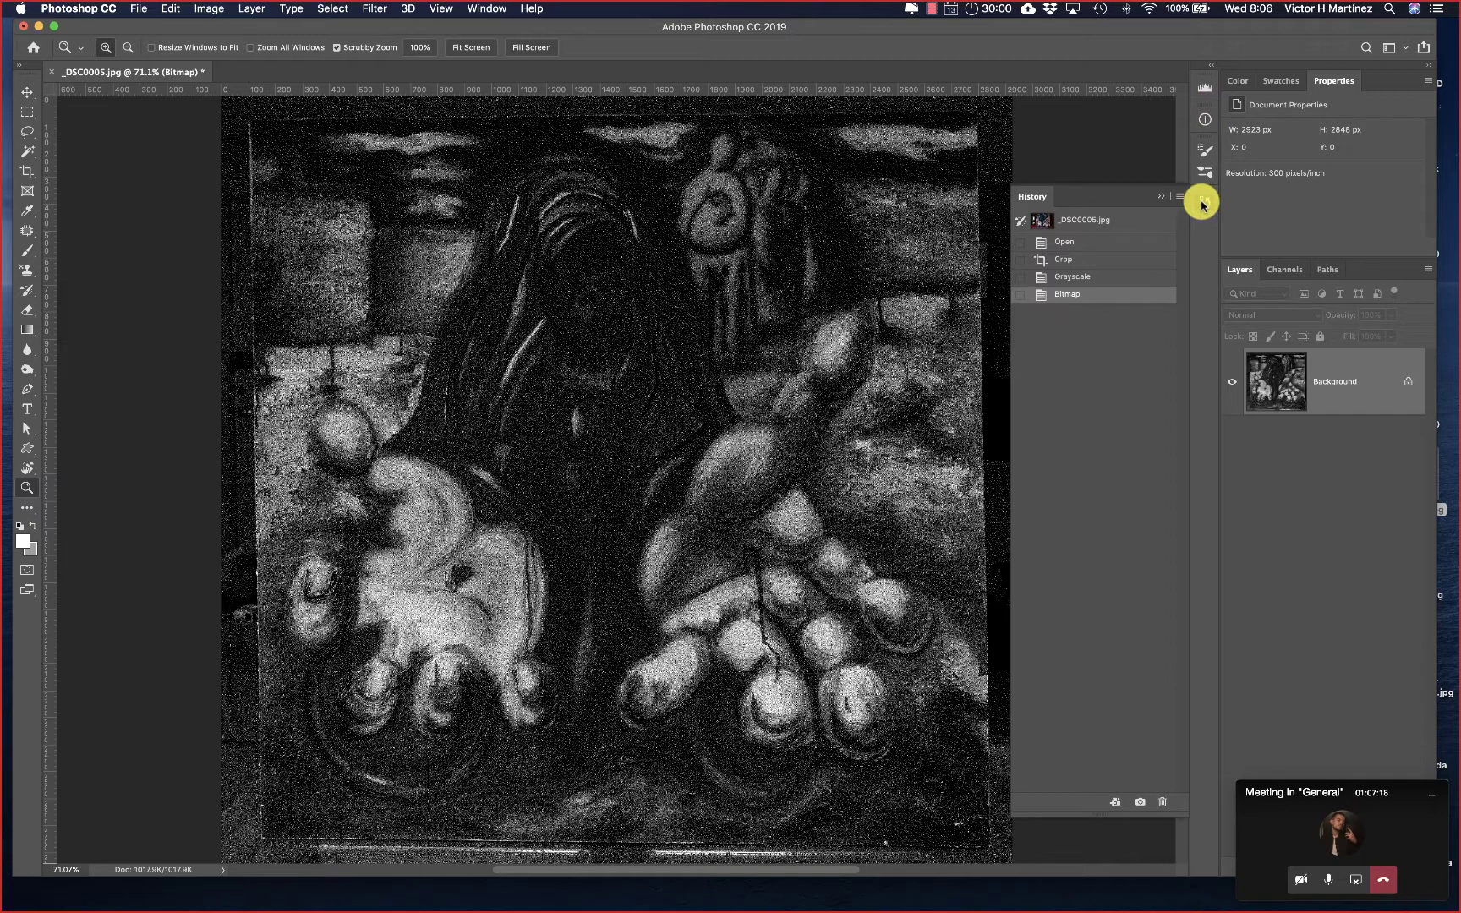
pyautogui.click(1100, 221)
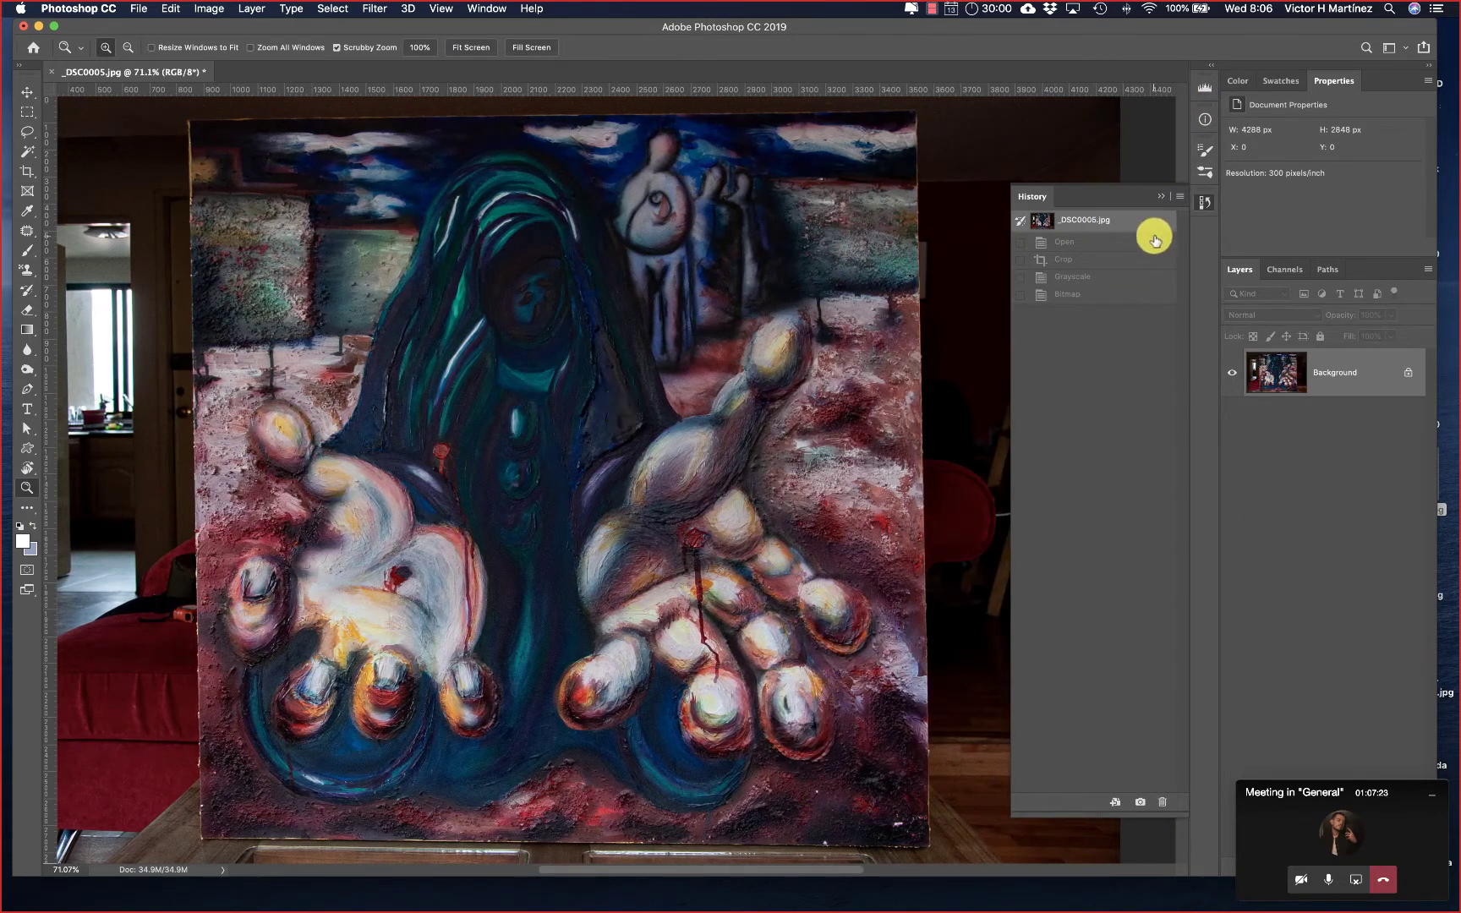
pyautogui.click(1092, 260)
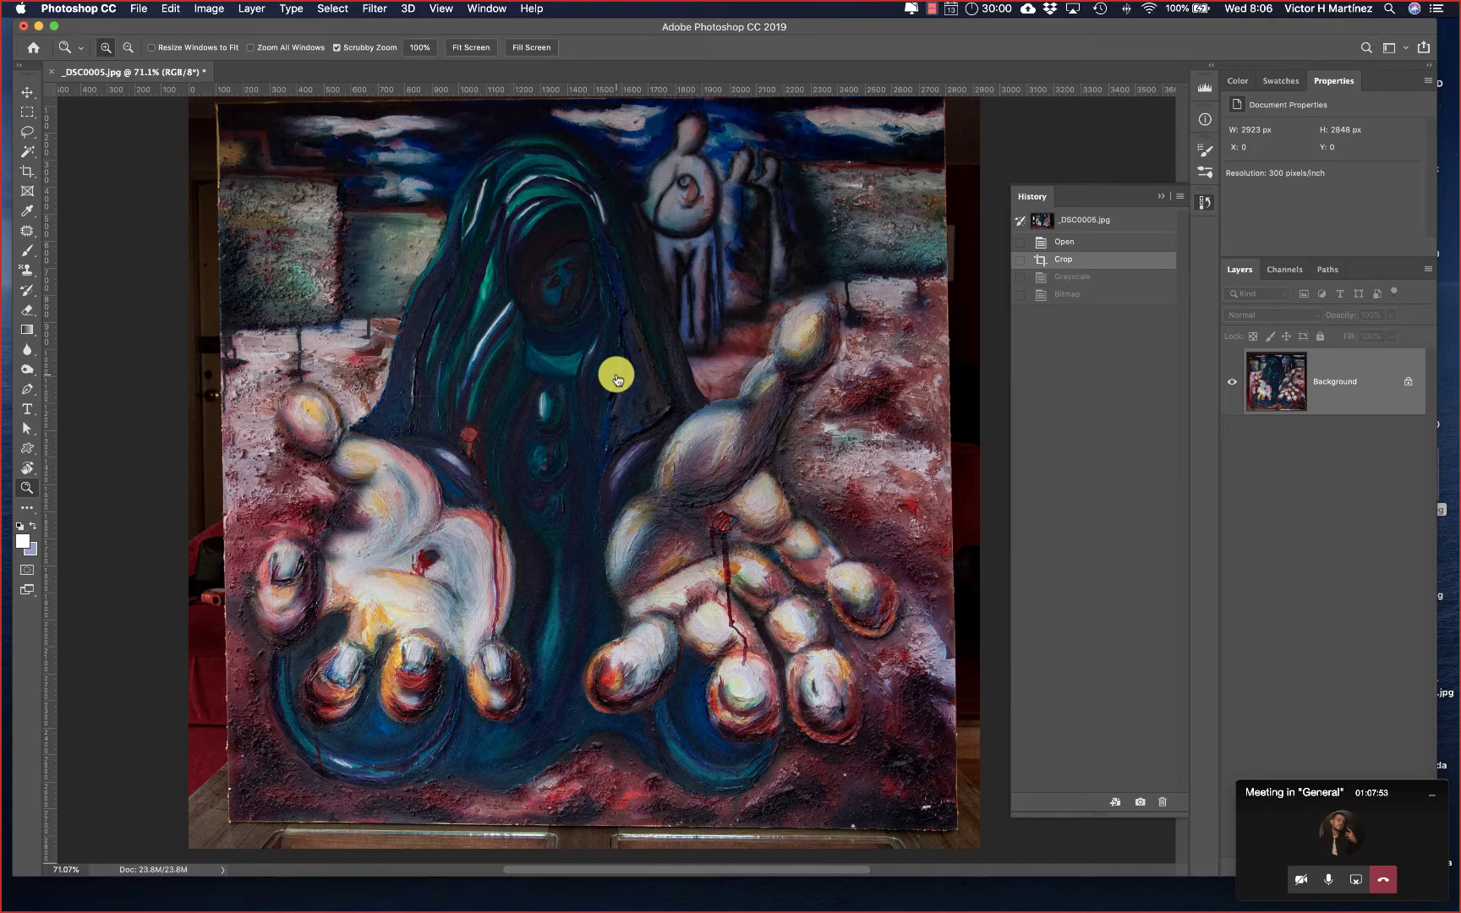
# Step: Switch to the Foto page in Firefox, view the stop8 gallery photo enlarged, and return to Photoshop
pyautogui.press('super+Tab')
pyautogui.scroll(-5, 903, 435)
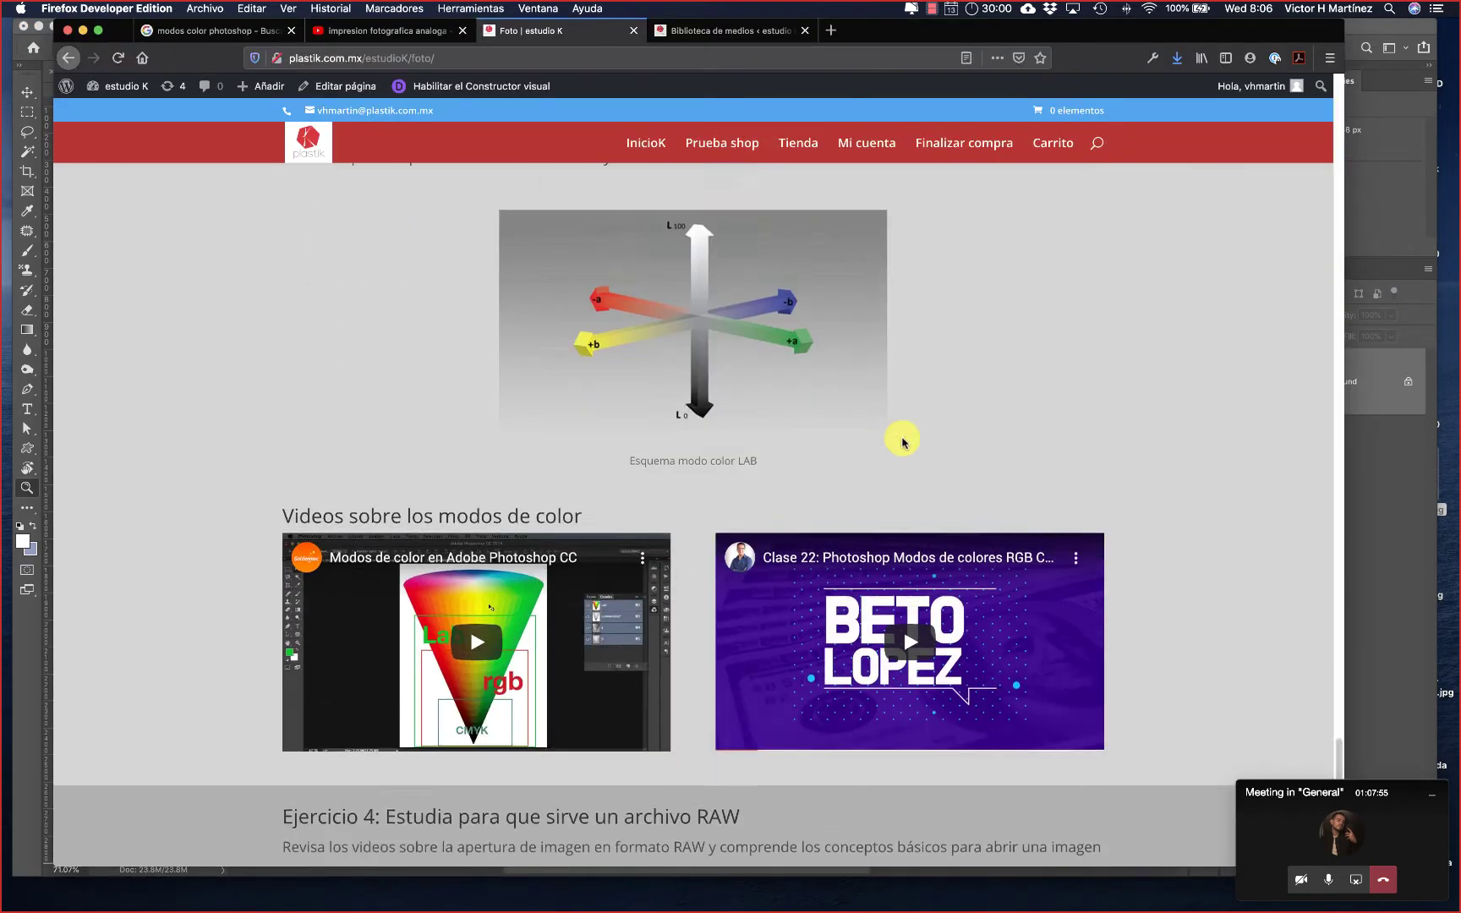
pyautogui.scroll(15, 902, 439)
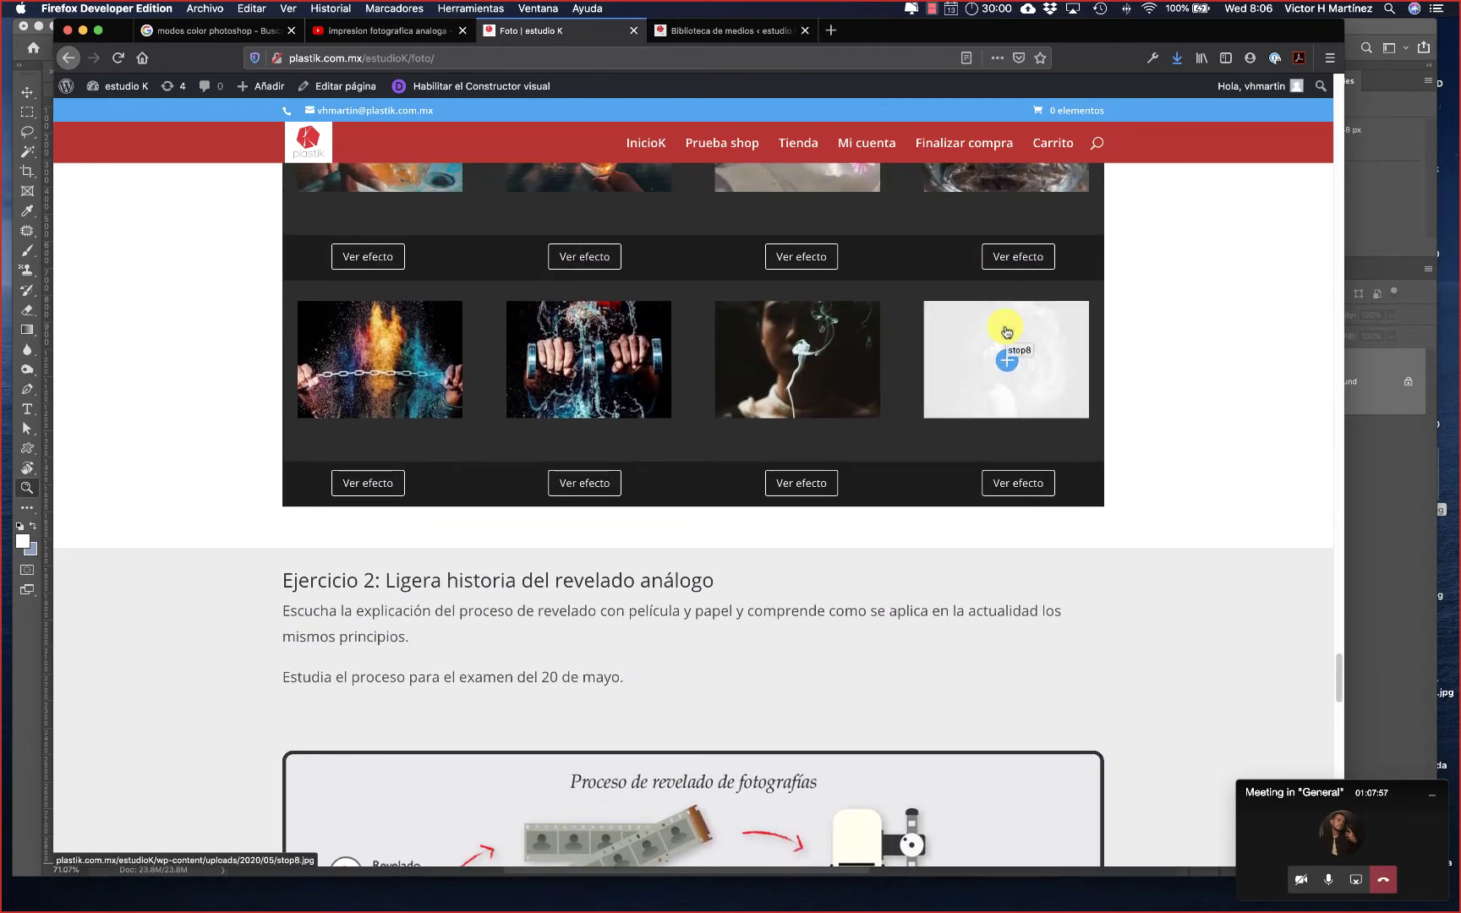
pyautogui.click(1006, 332)
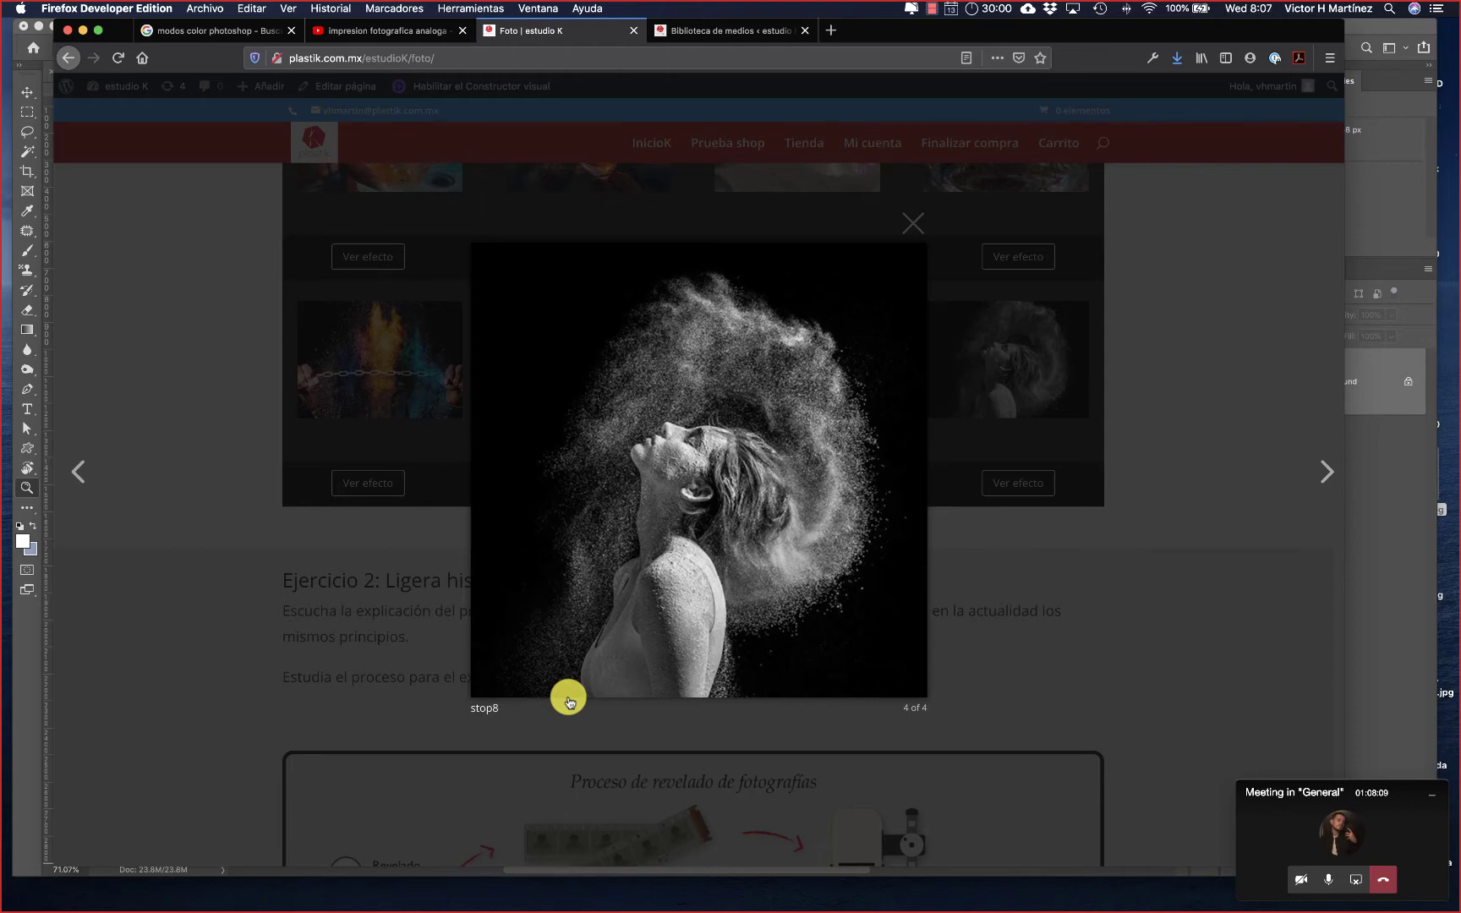
pyautogui.click(912, 223)
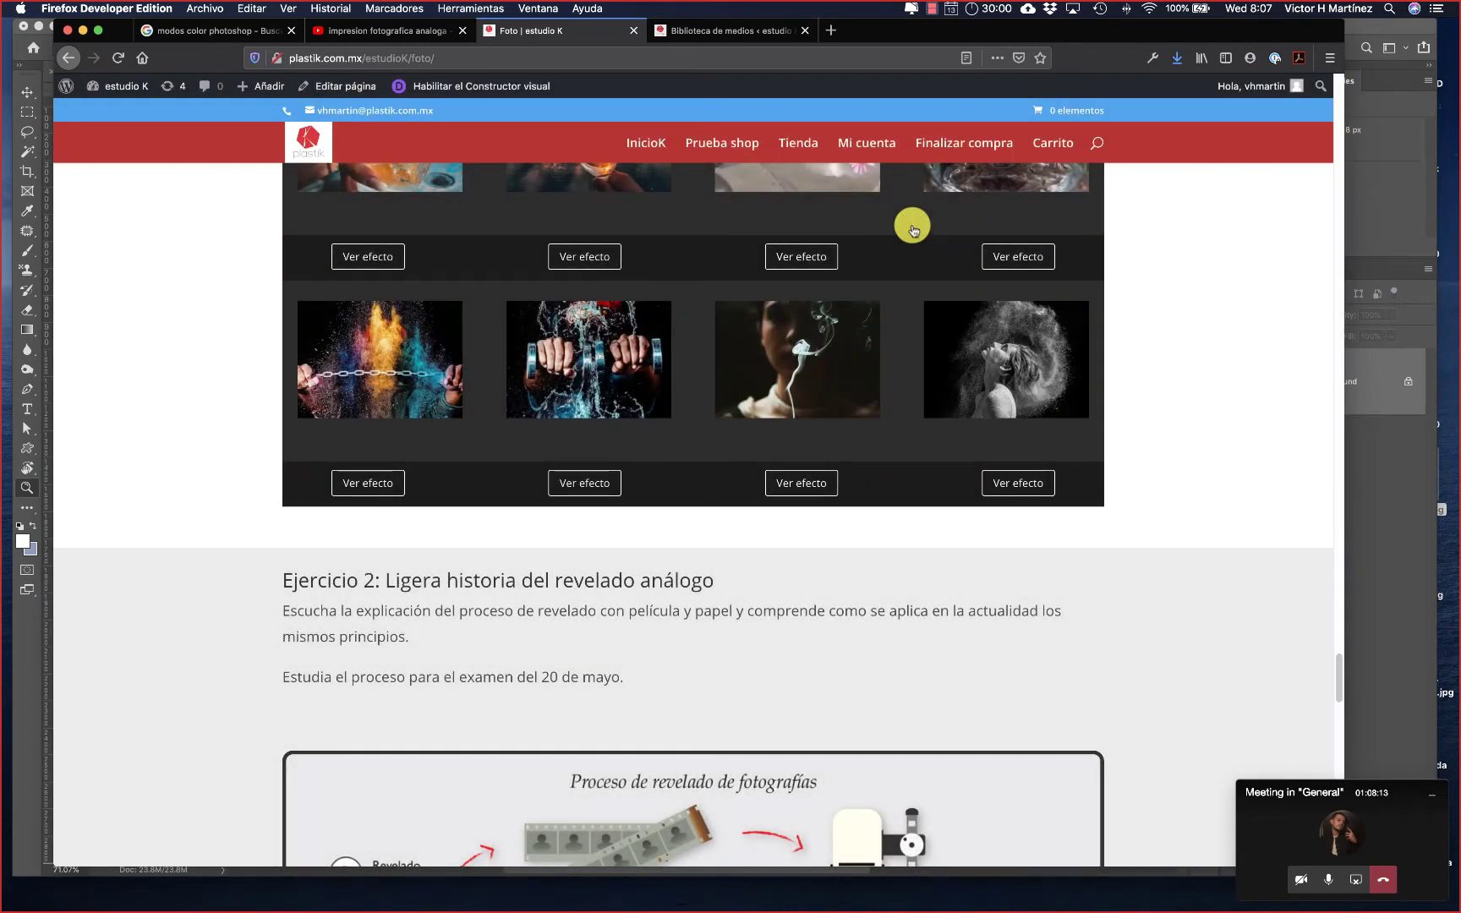
pyautogui.press('super+Tab')
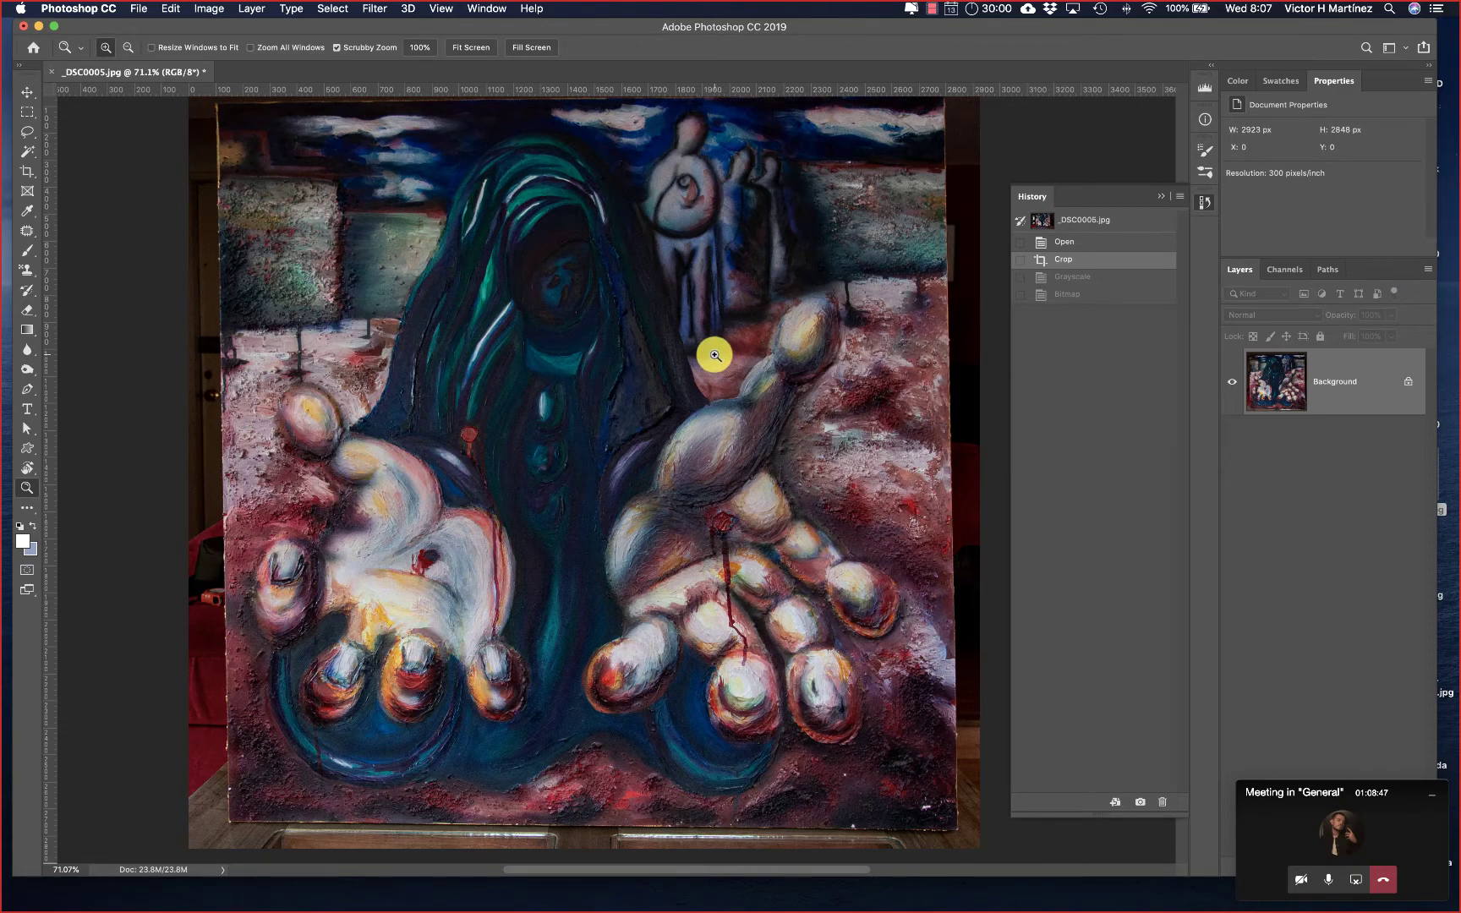
# Step: Convert the cropped painting to Grayscale, discarding its color information, and revert it to the Crop history state
pyautogui.click(211, 11)
pyautogui.moveTo(211, 26)
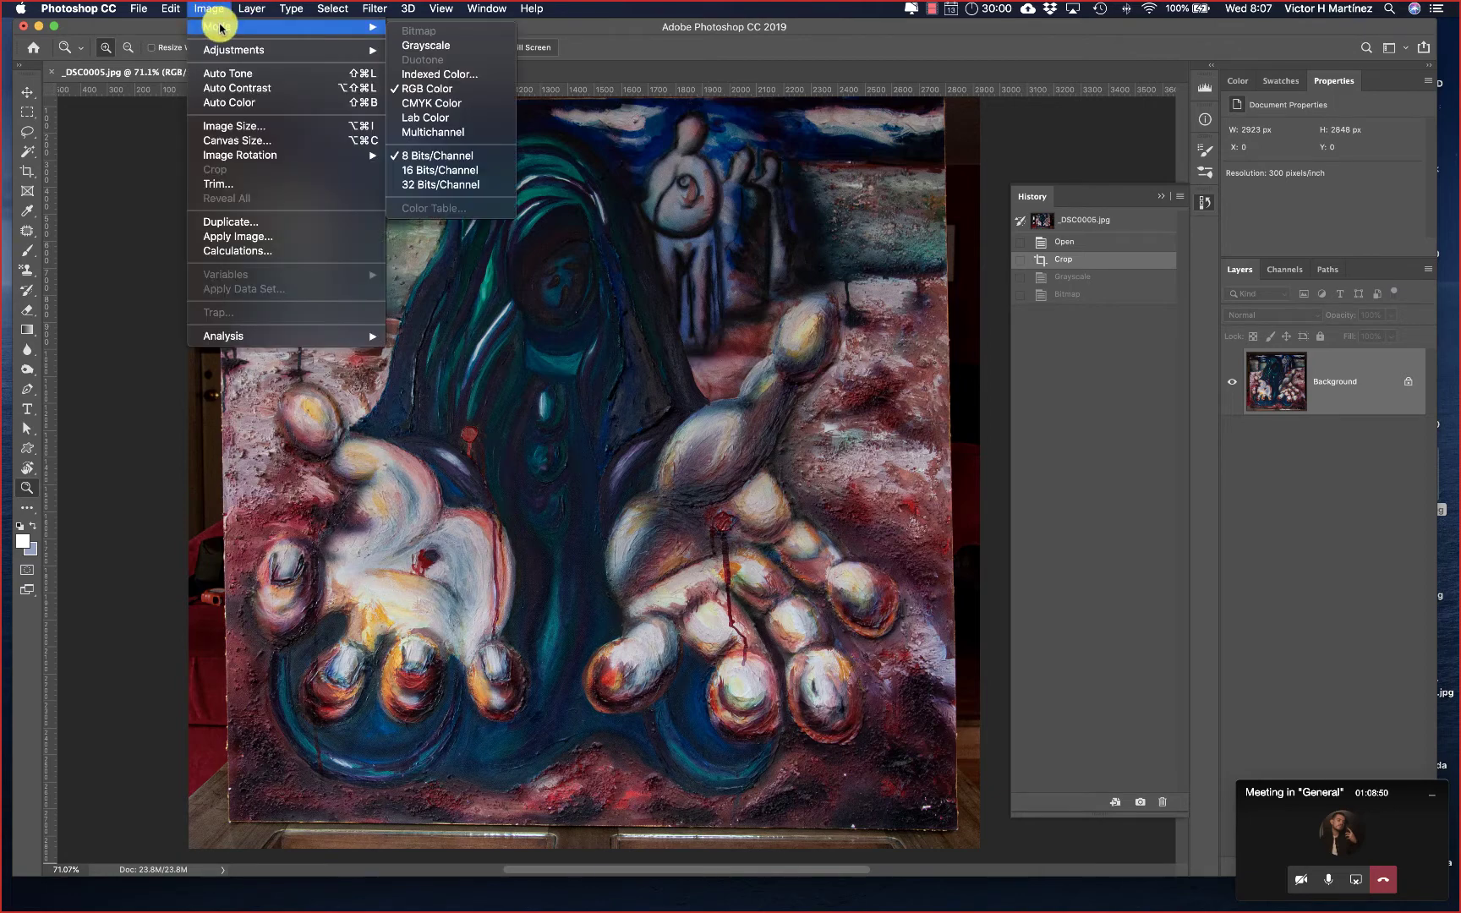
pyautogui.click(425, 49)
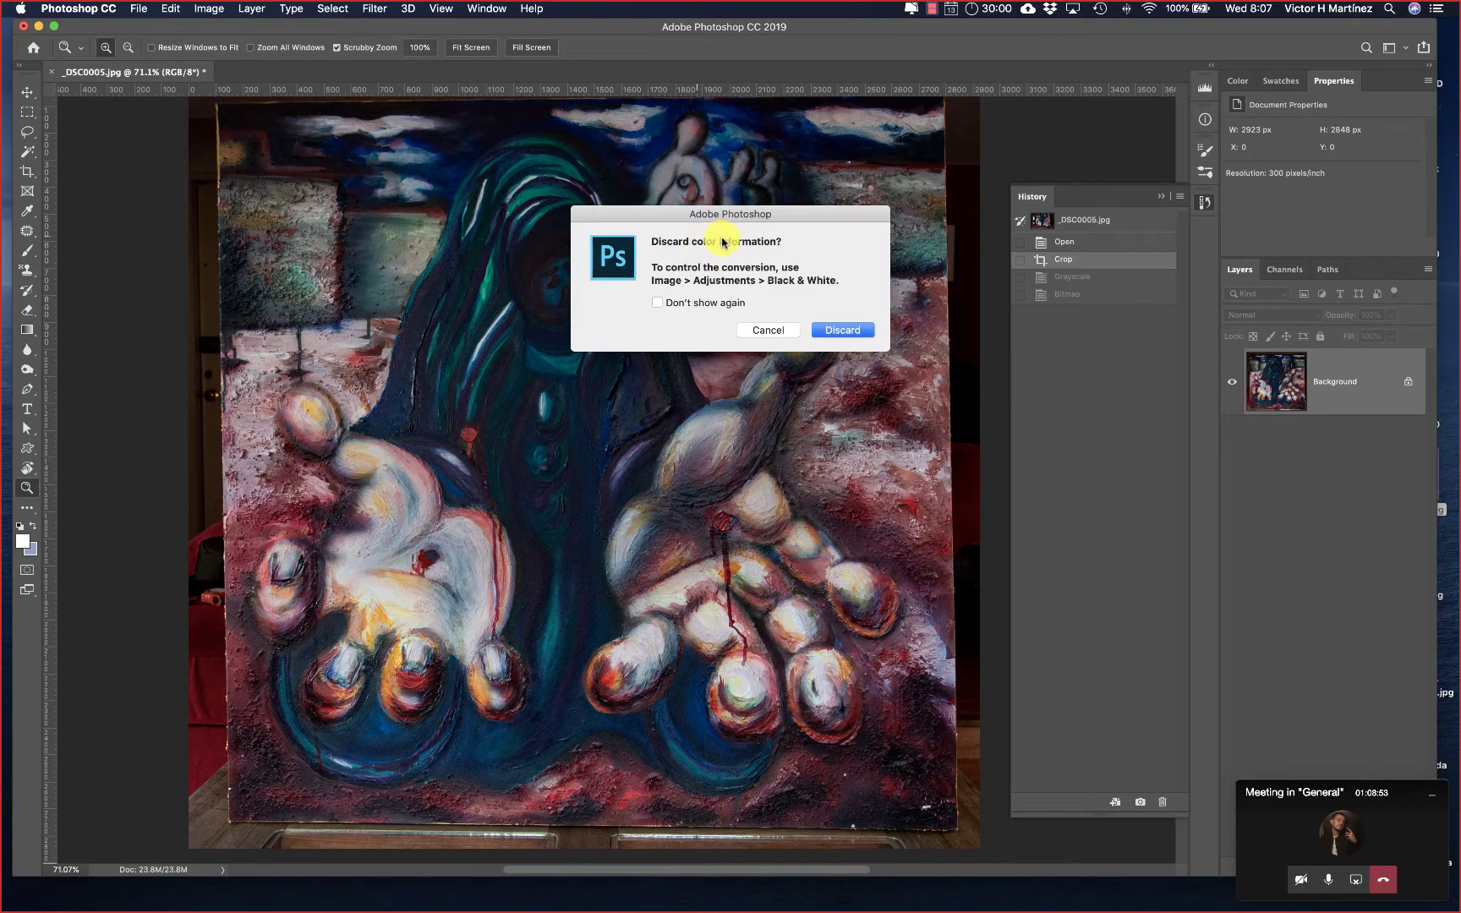
pyautogui.click(835, 329)
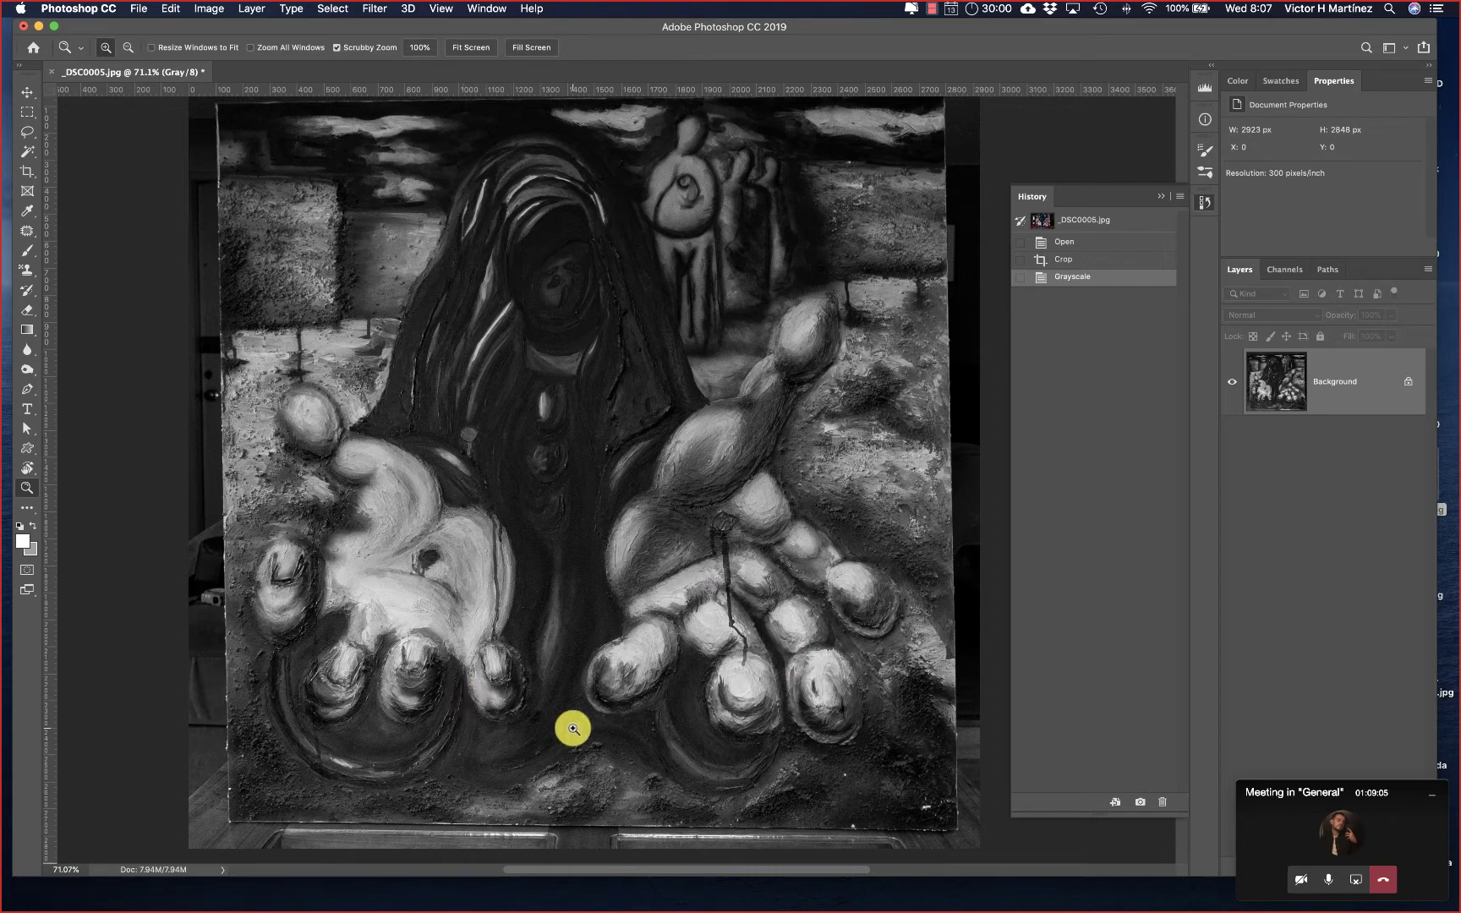
pyautogui.click(1116, 259)
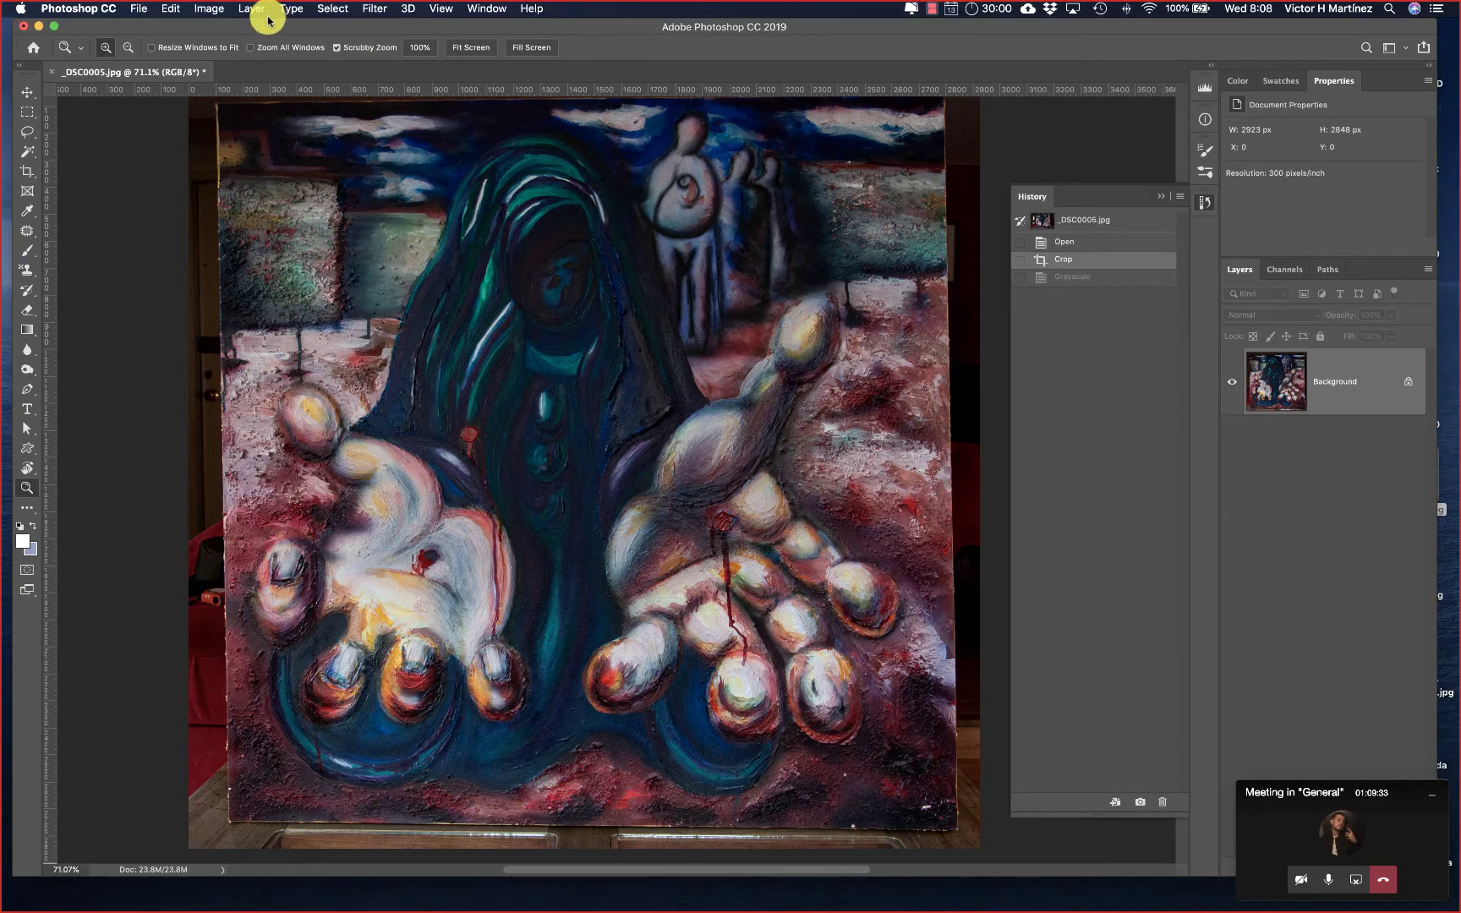
pyautogui.click(207, 9)
pyautogui.moveTo(228, 34)
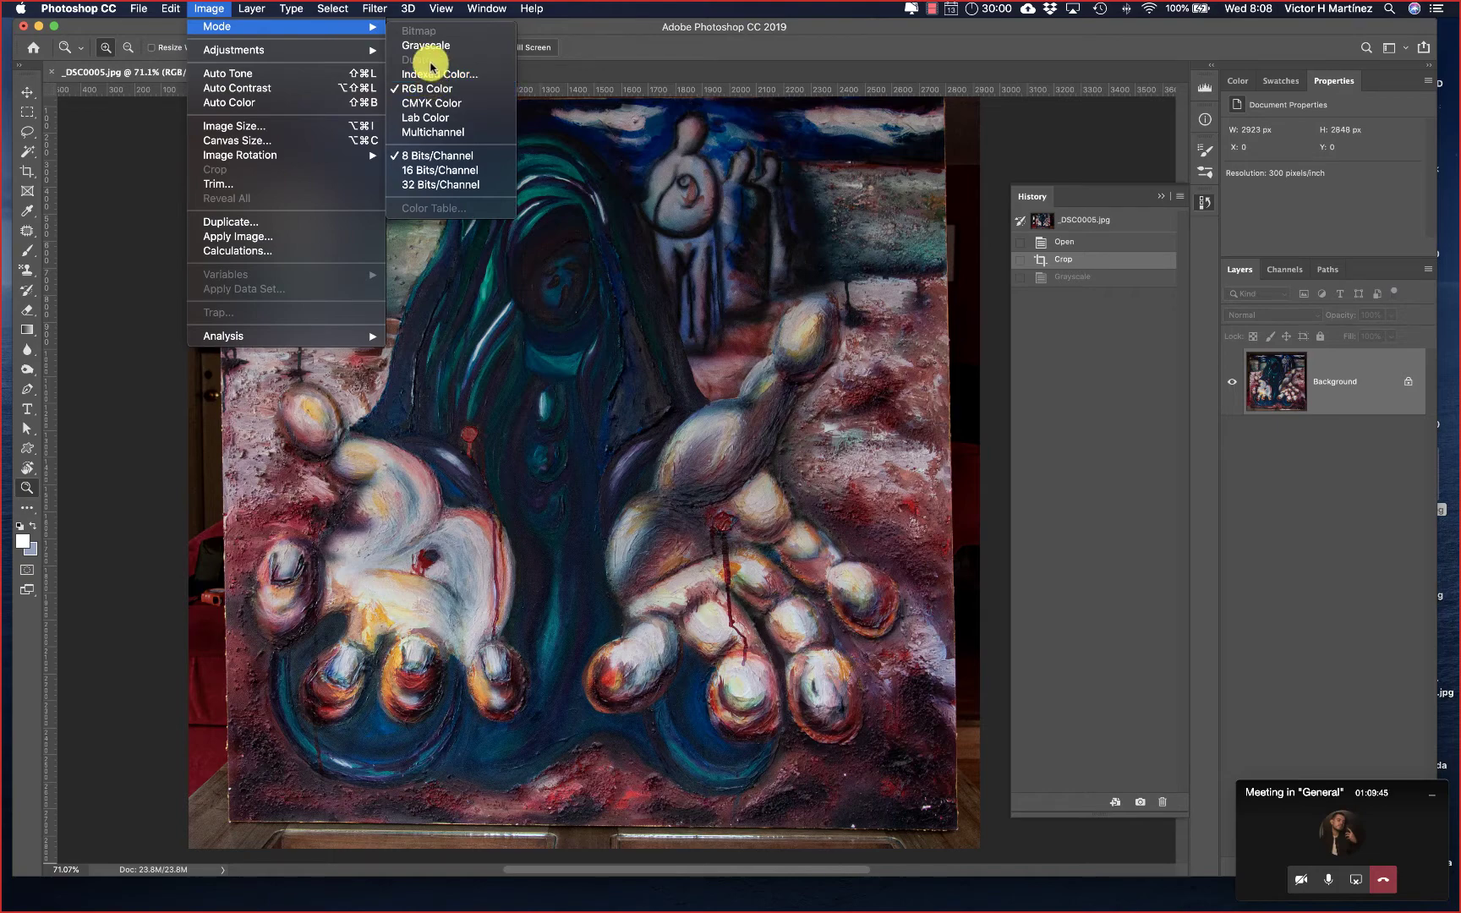
pyautogui.click(652, 299)
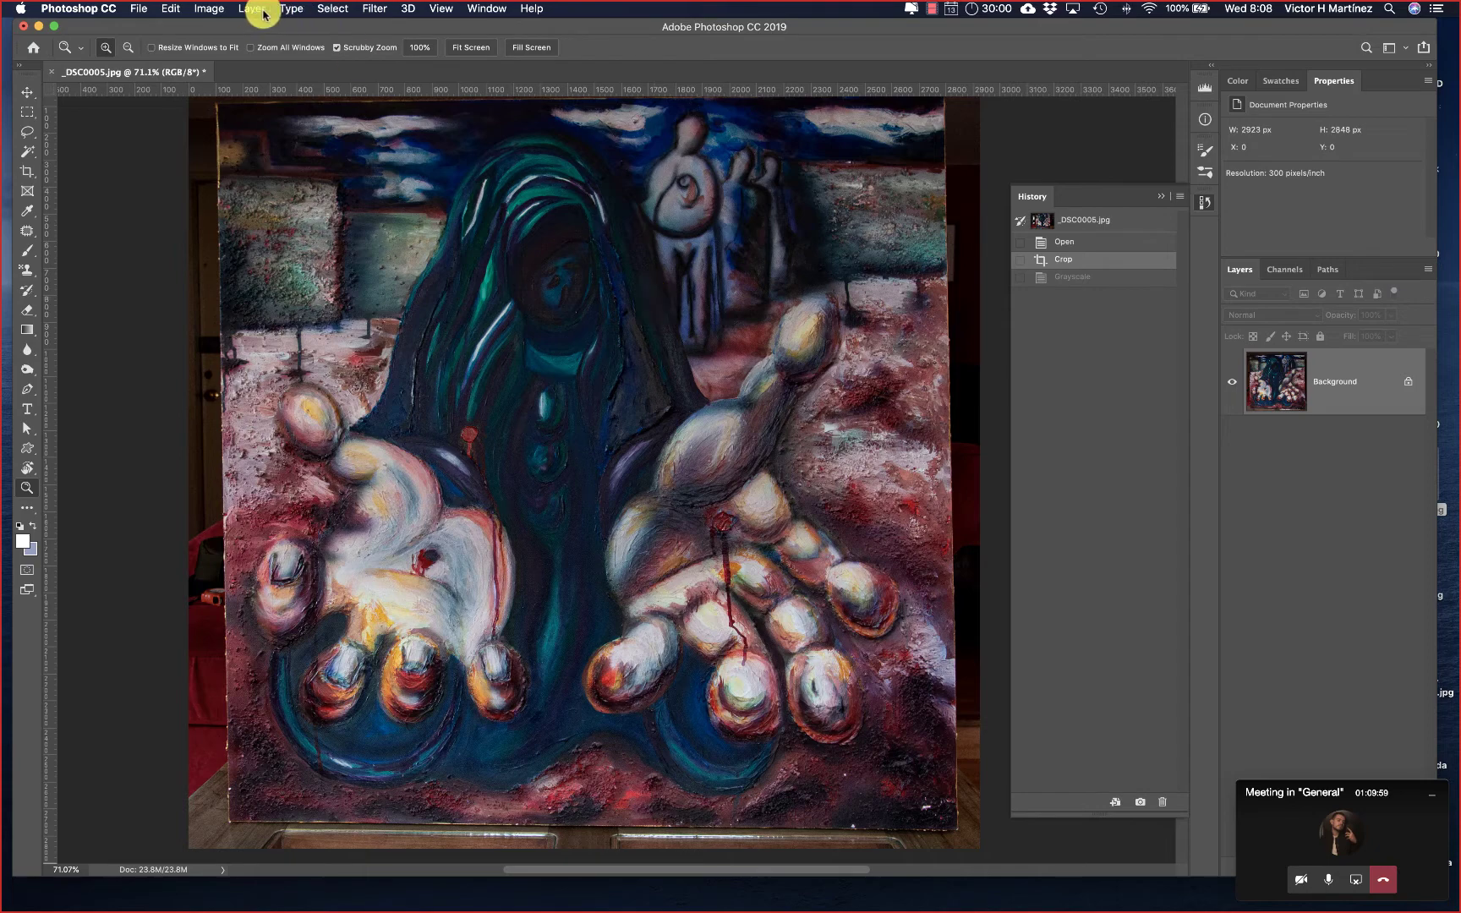
# Step: Convert the cropped color image to Grayscale mode again and discard its color information
pyautogui.click(208, 8)
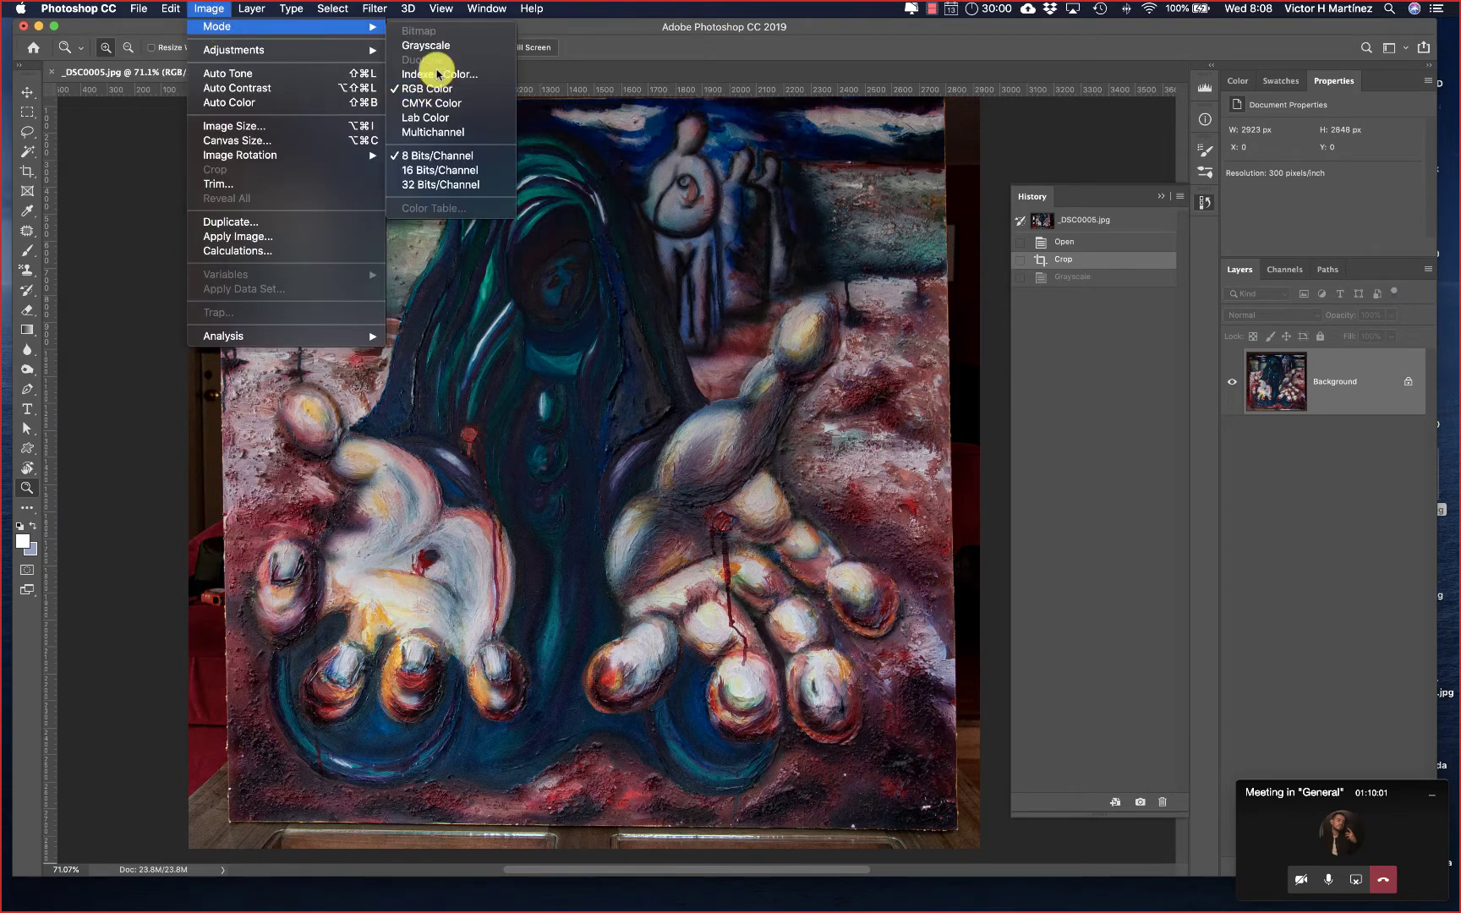
pyautogui.click(425, 45)
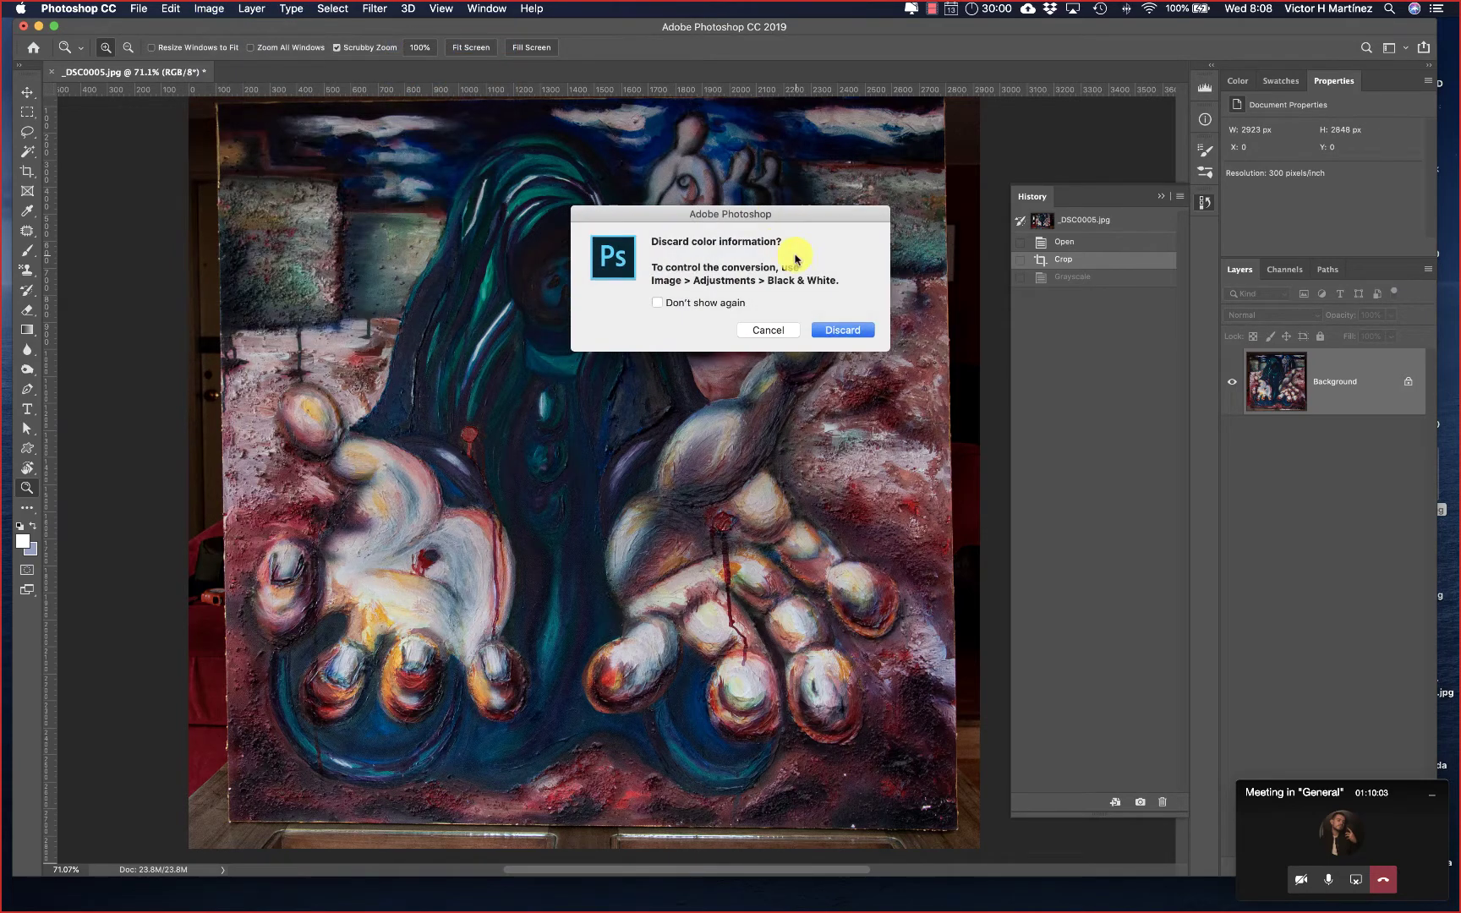
pyautogui.click(834, 330)
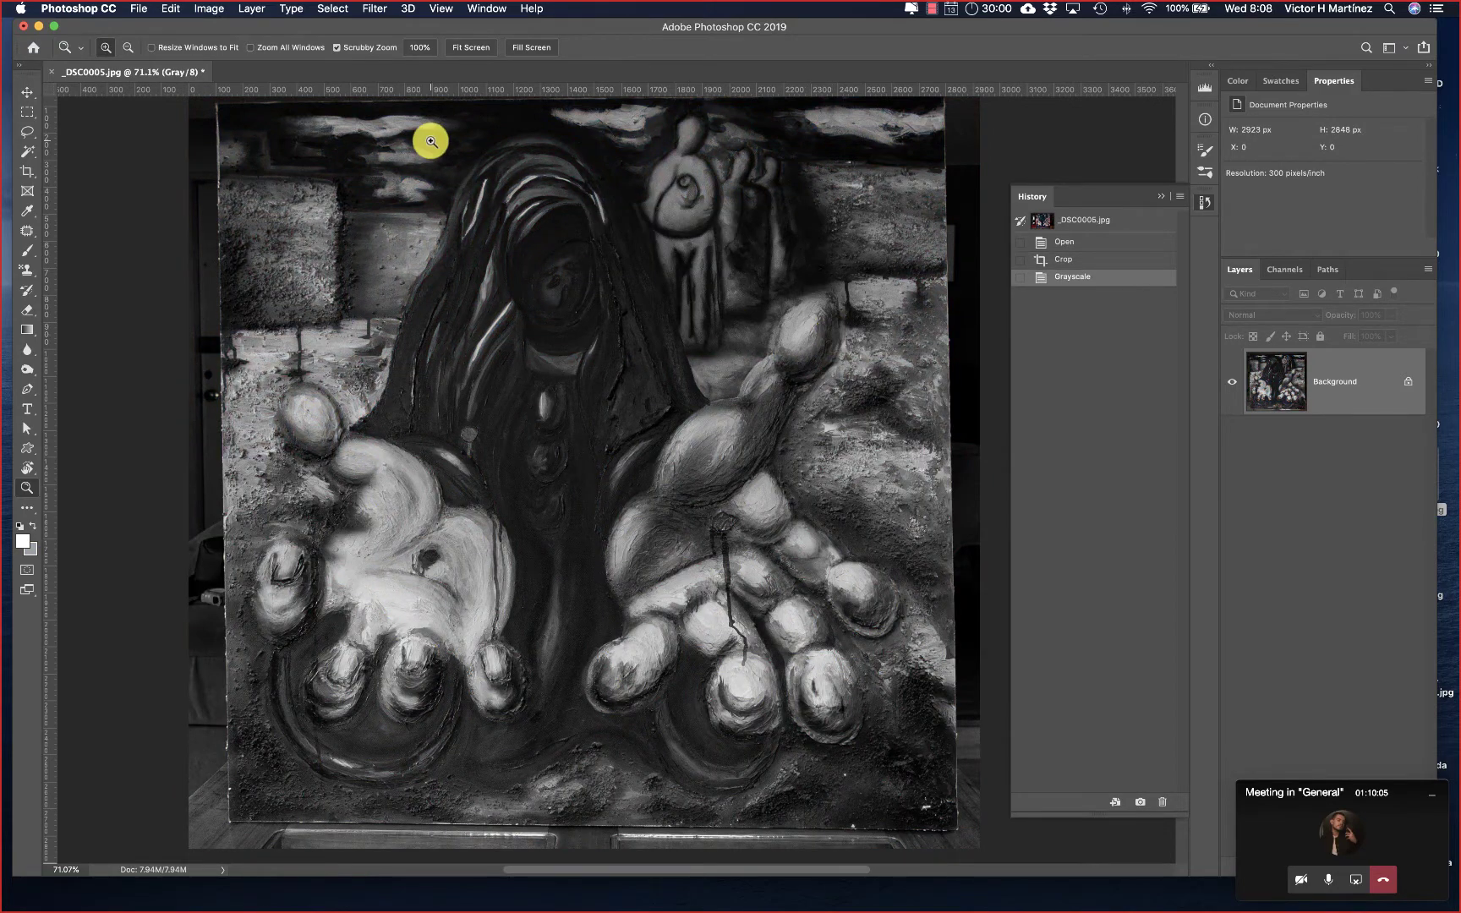
# Step: Start converting the grayscale painting to Duotone mode and preview it with the Monotone type
pyautogui.click(208, 9)
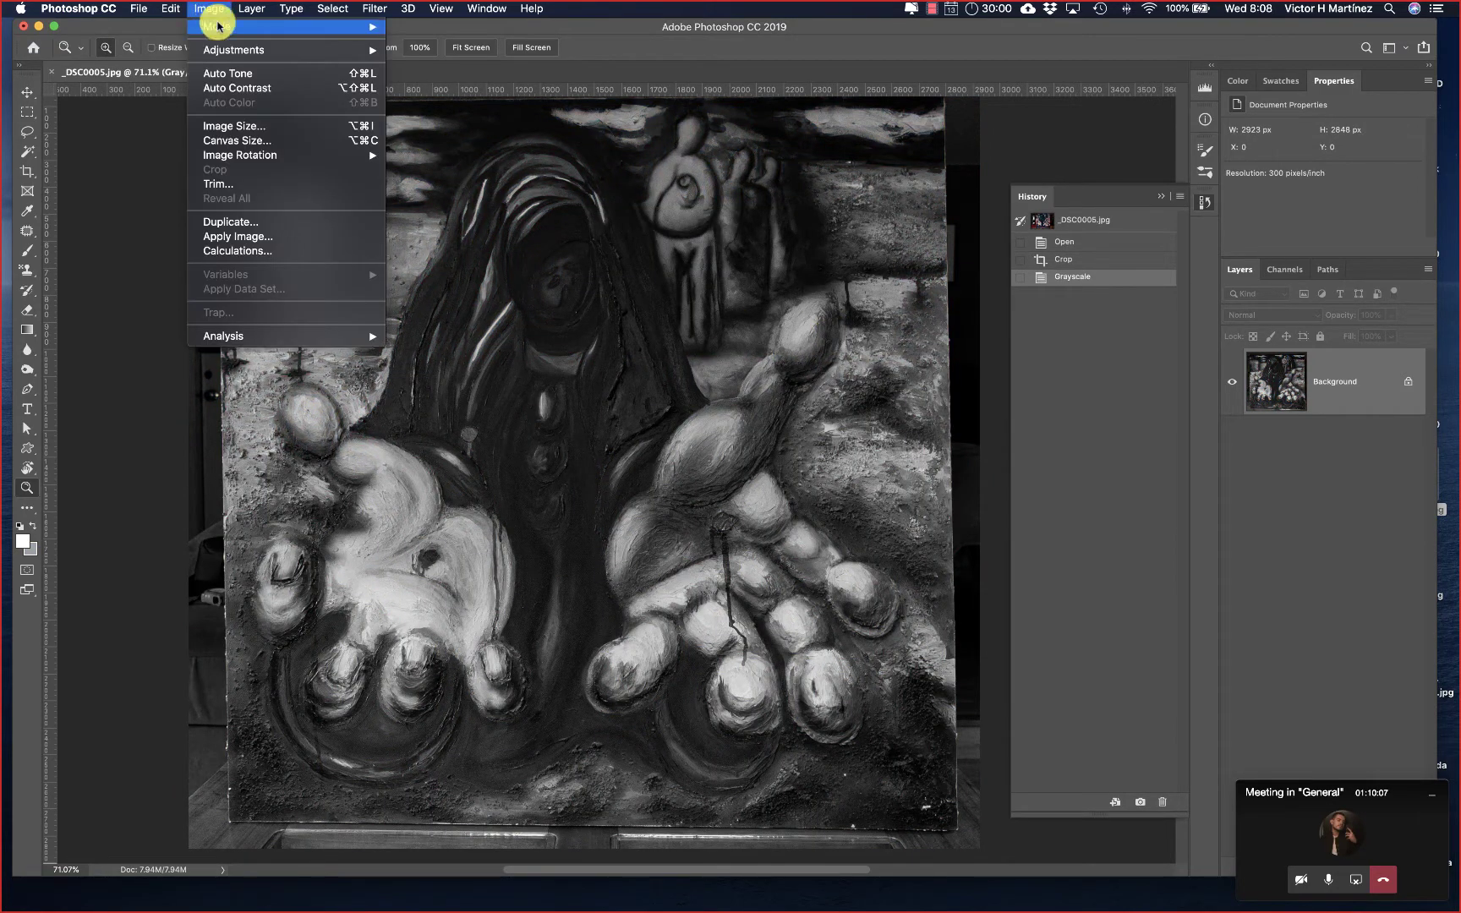
pyautogui.moveTo(237, 54)
pyautogui.moveTo(235, 26)
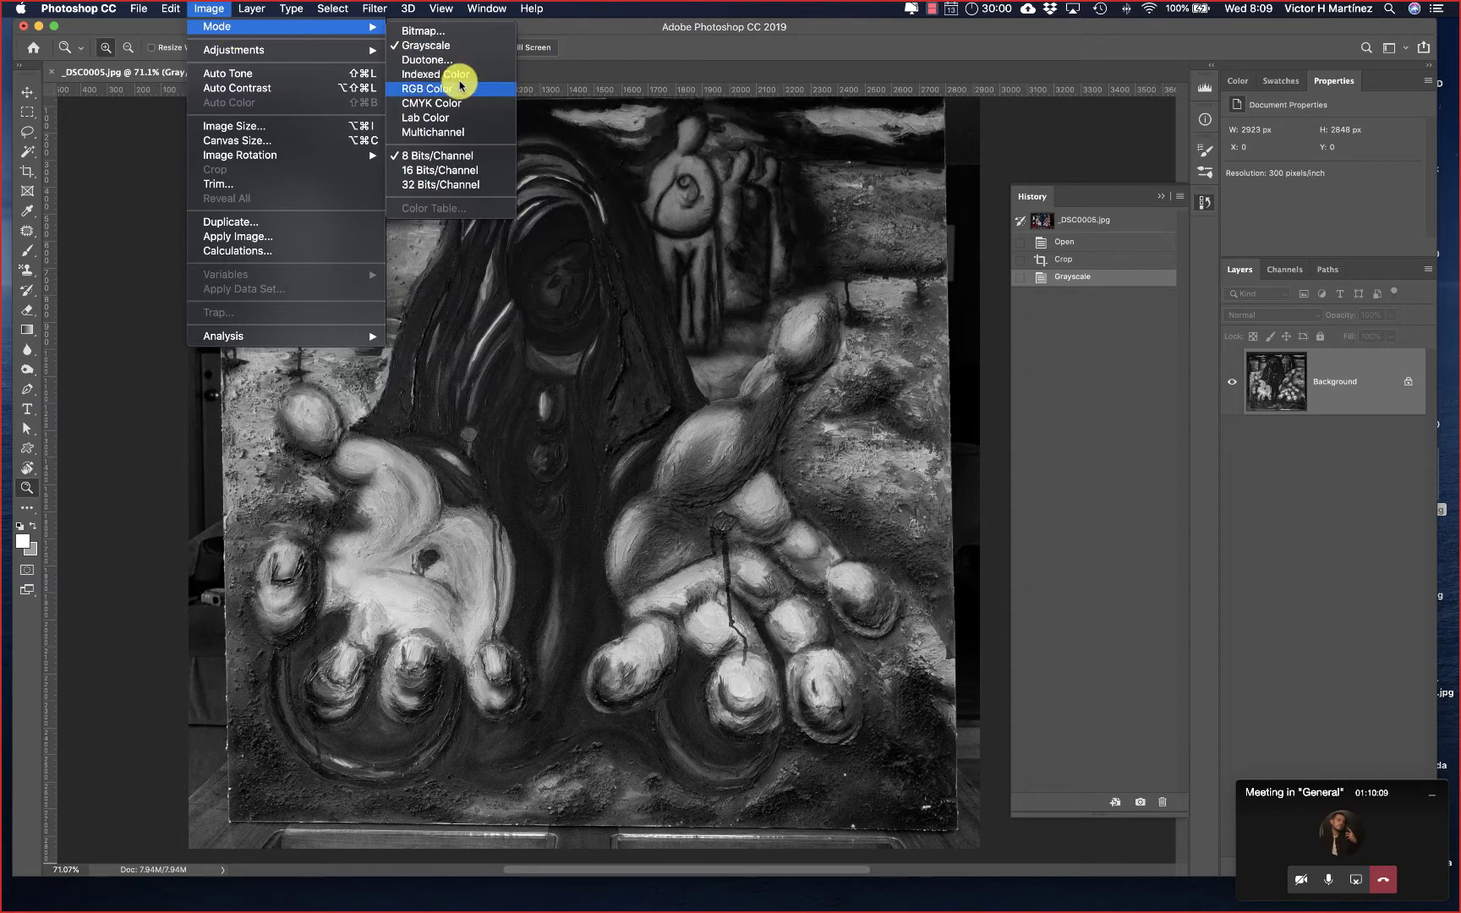
pyautogui.click(422, 59)
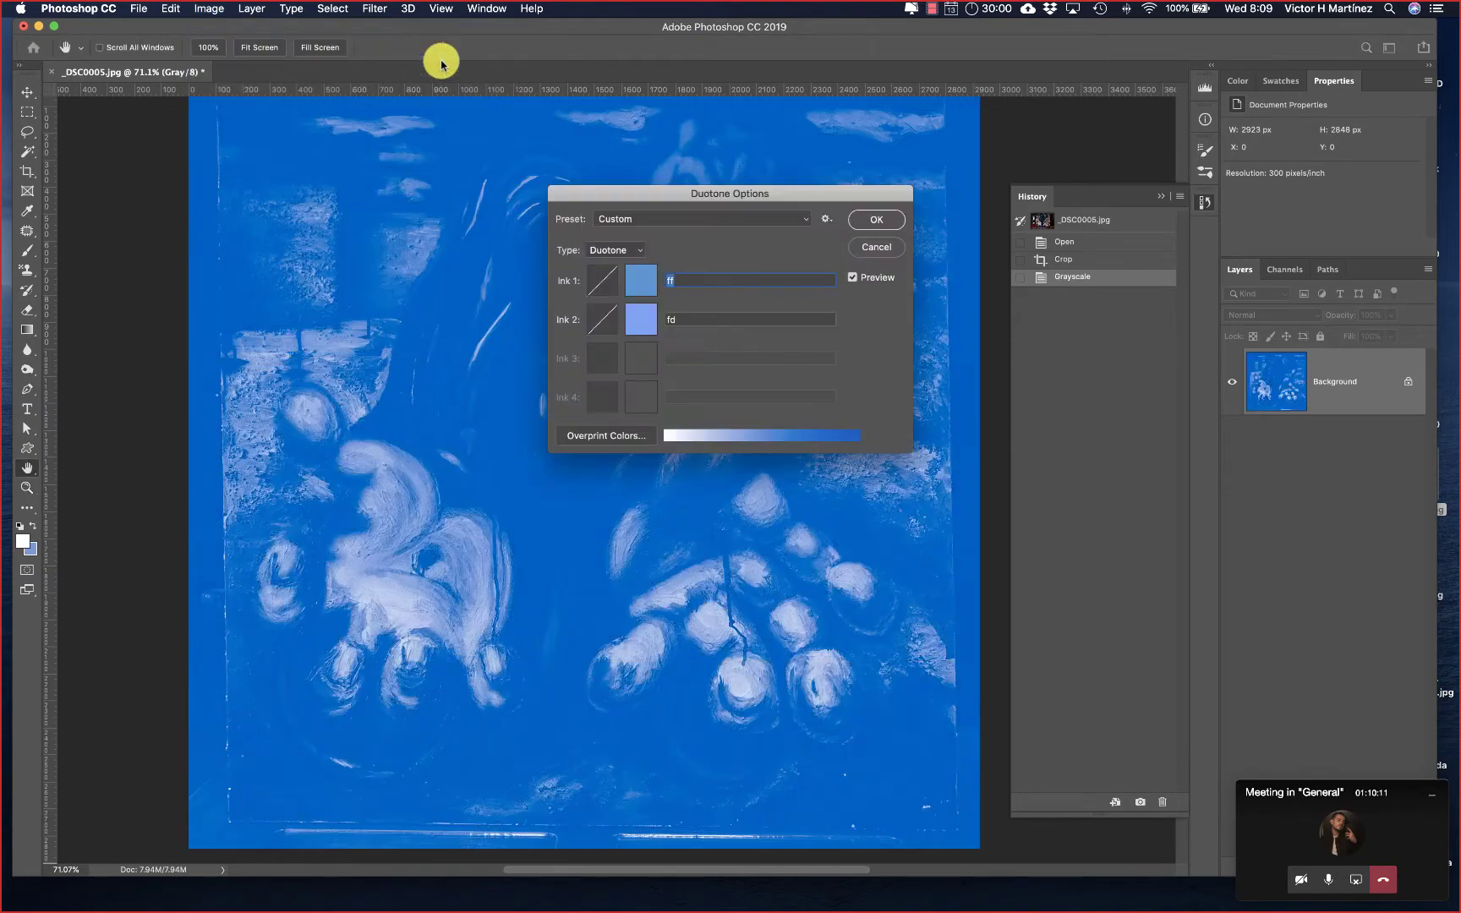
pyautogui.click(619, 248)
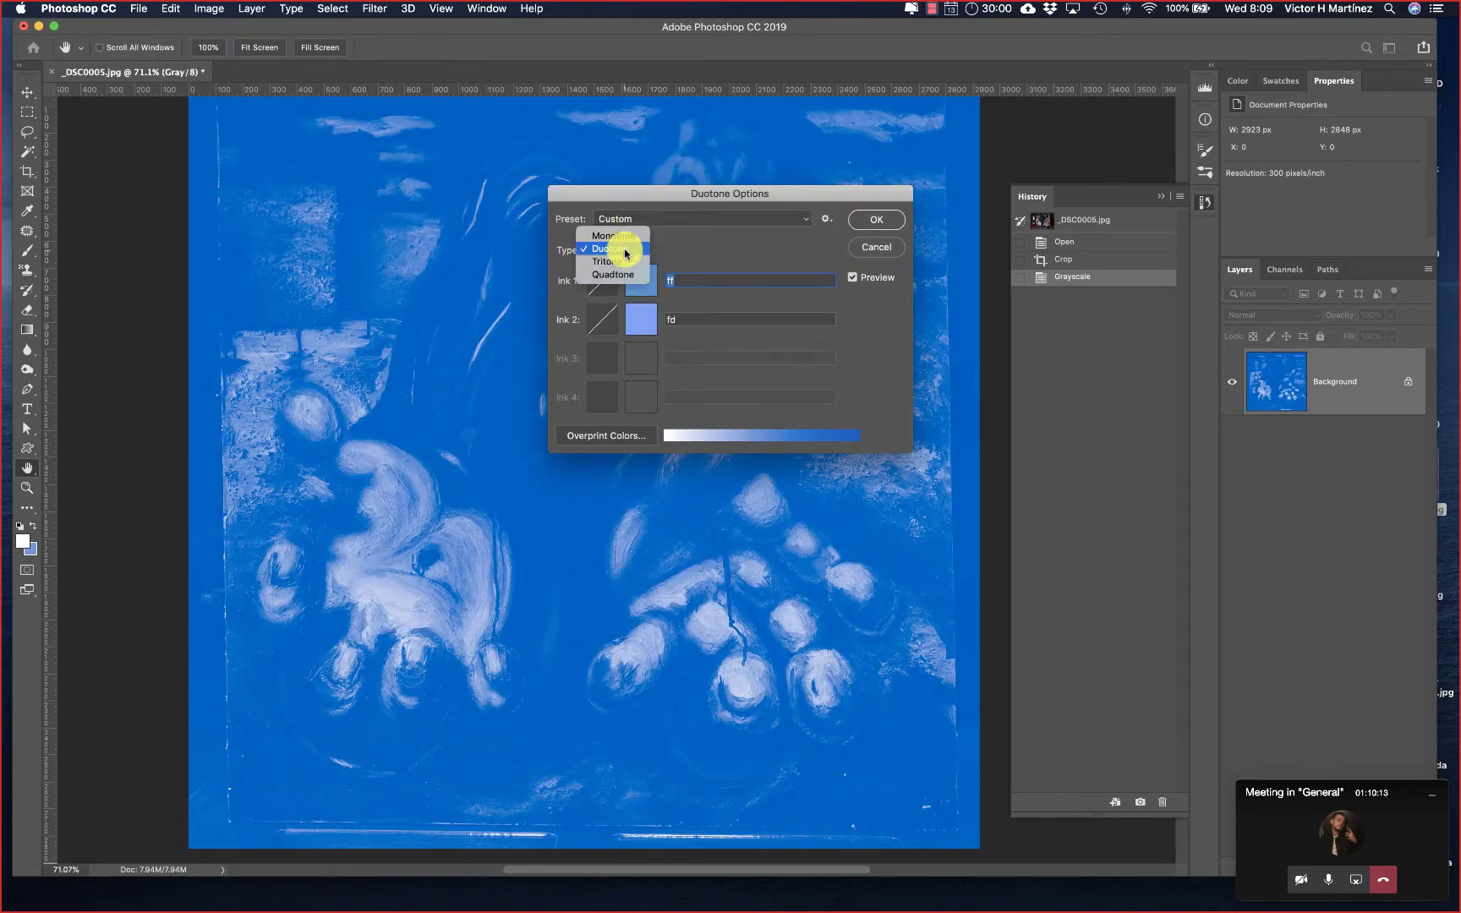
pyautogui.click(619, 236)
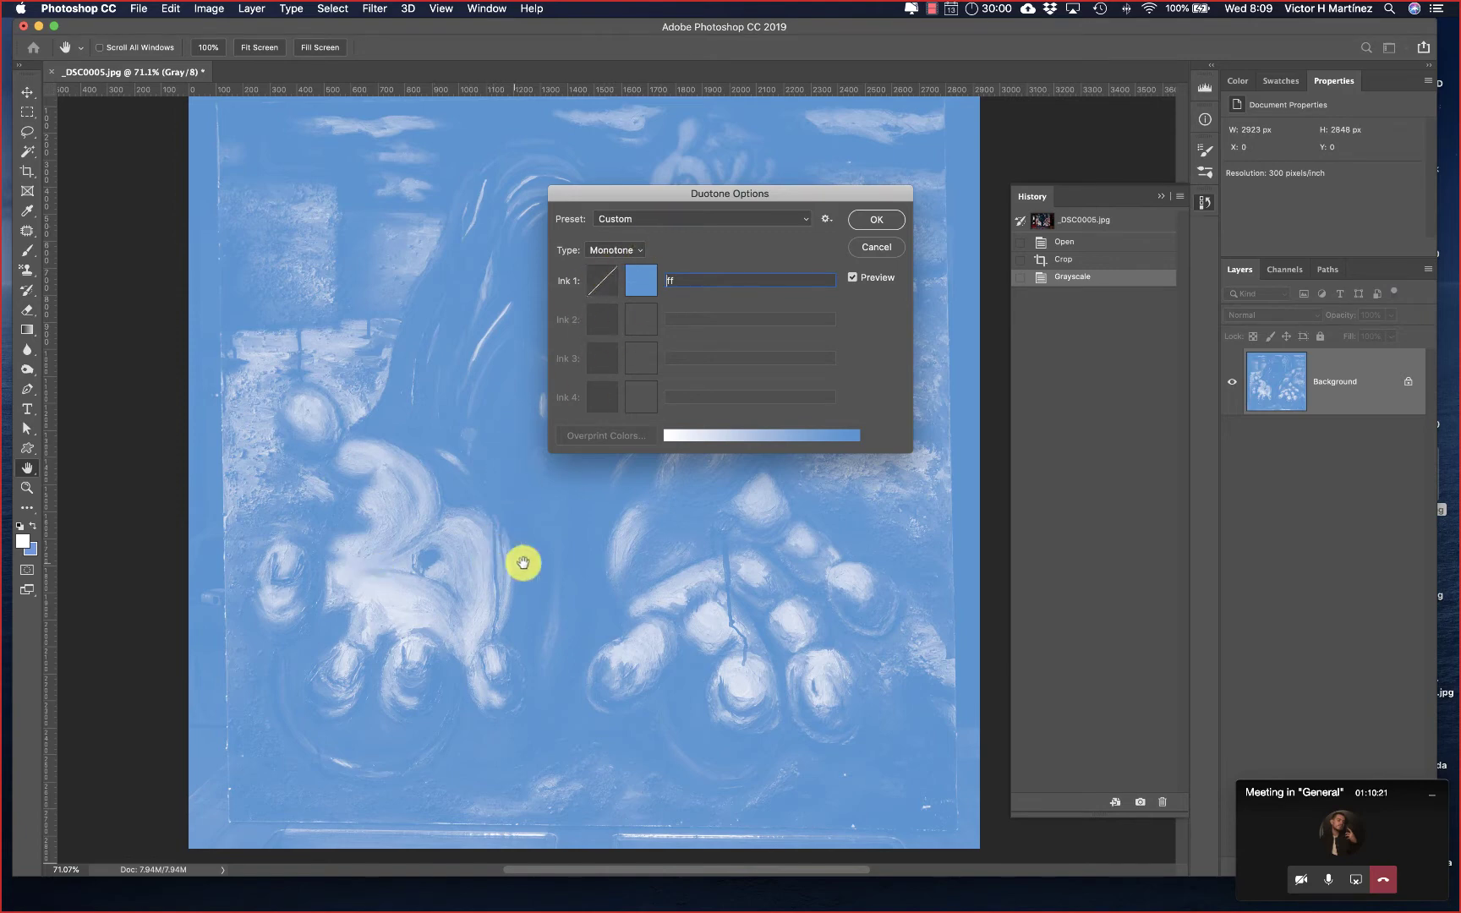
# Step: Set the type to Duotone and define Ink 1 as near-black #000509 with the name "black"
pyautogui.click(637, 251)
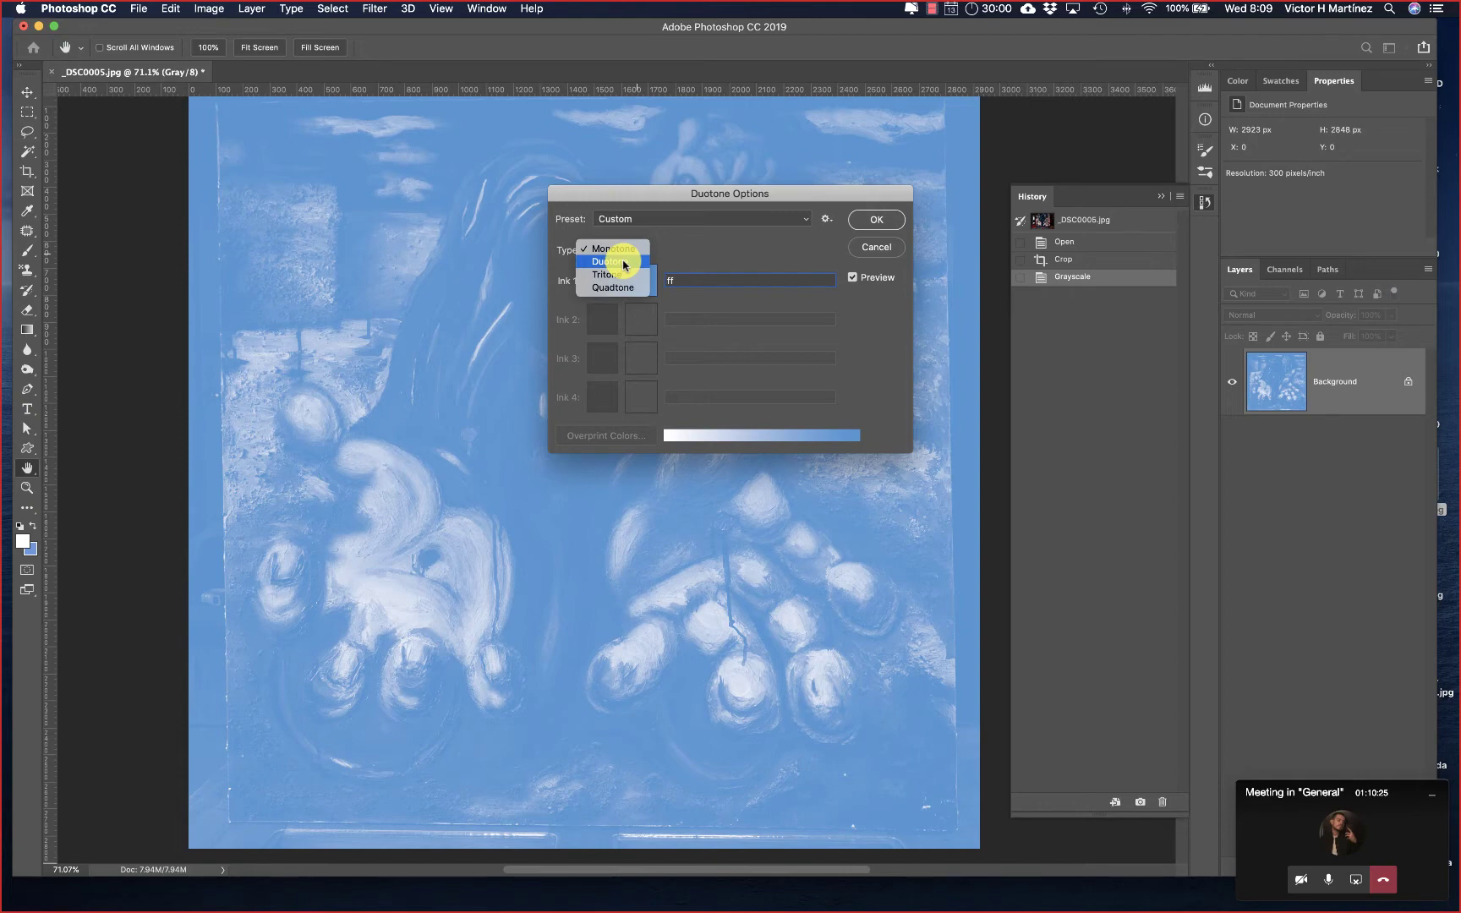
pyautogui.click(627, 263)
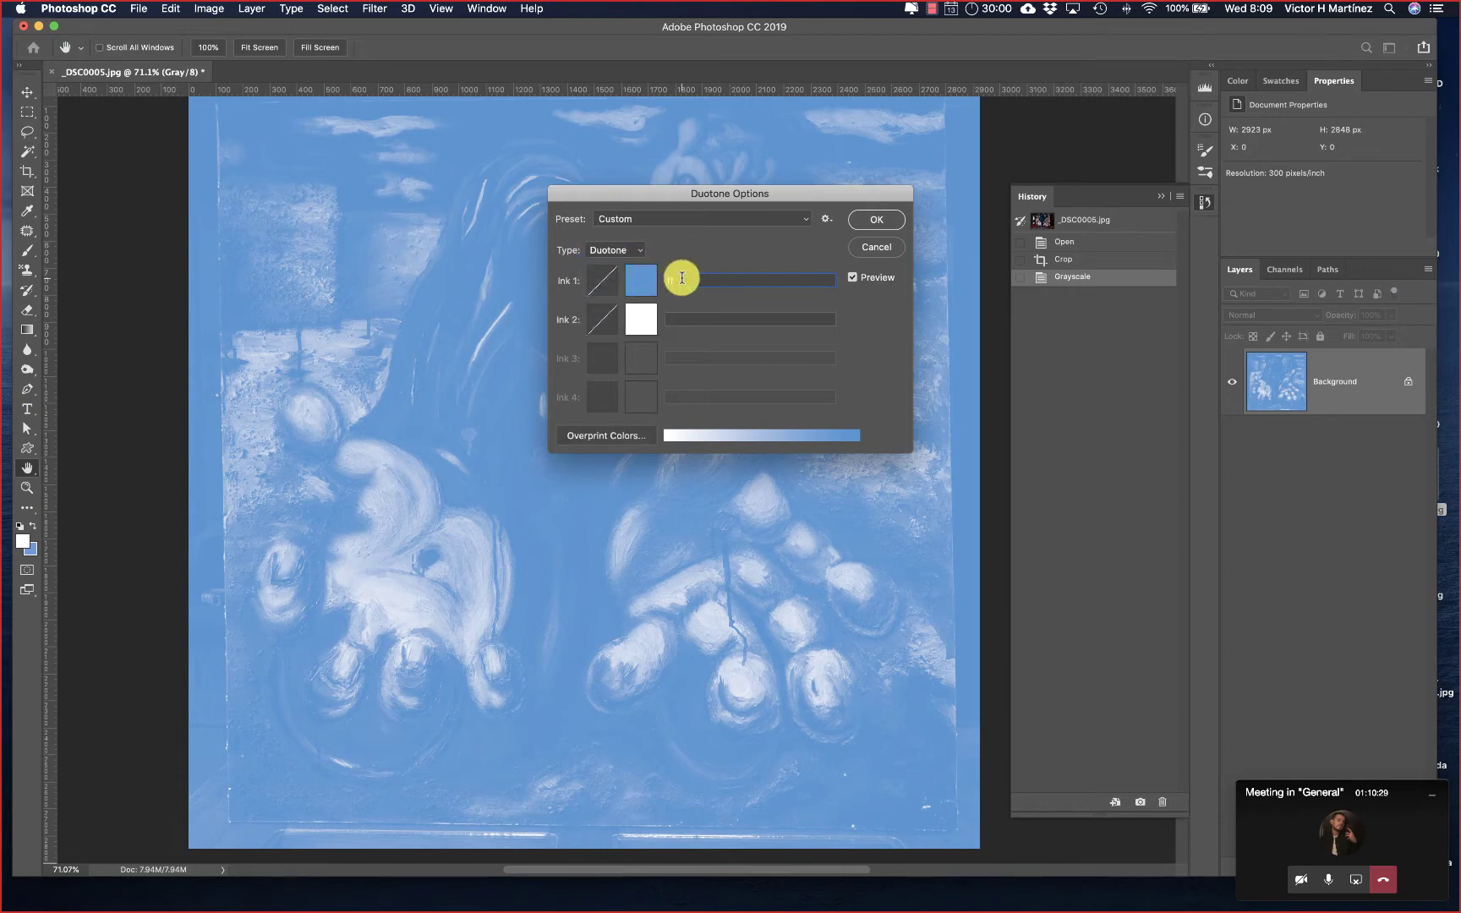
pyautogui.click(640, 280)
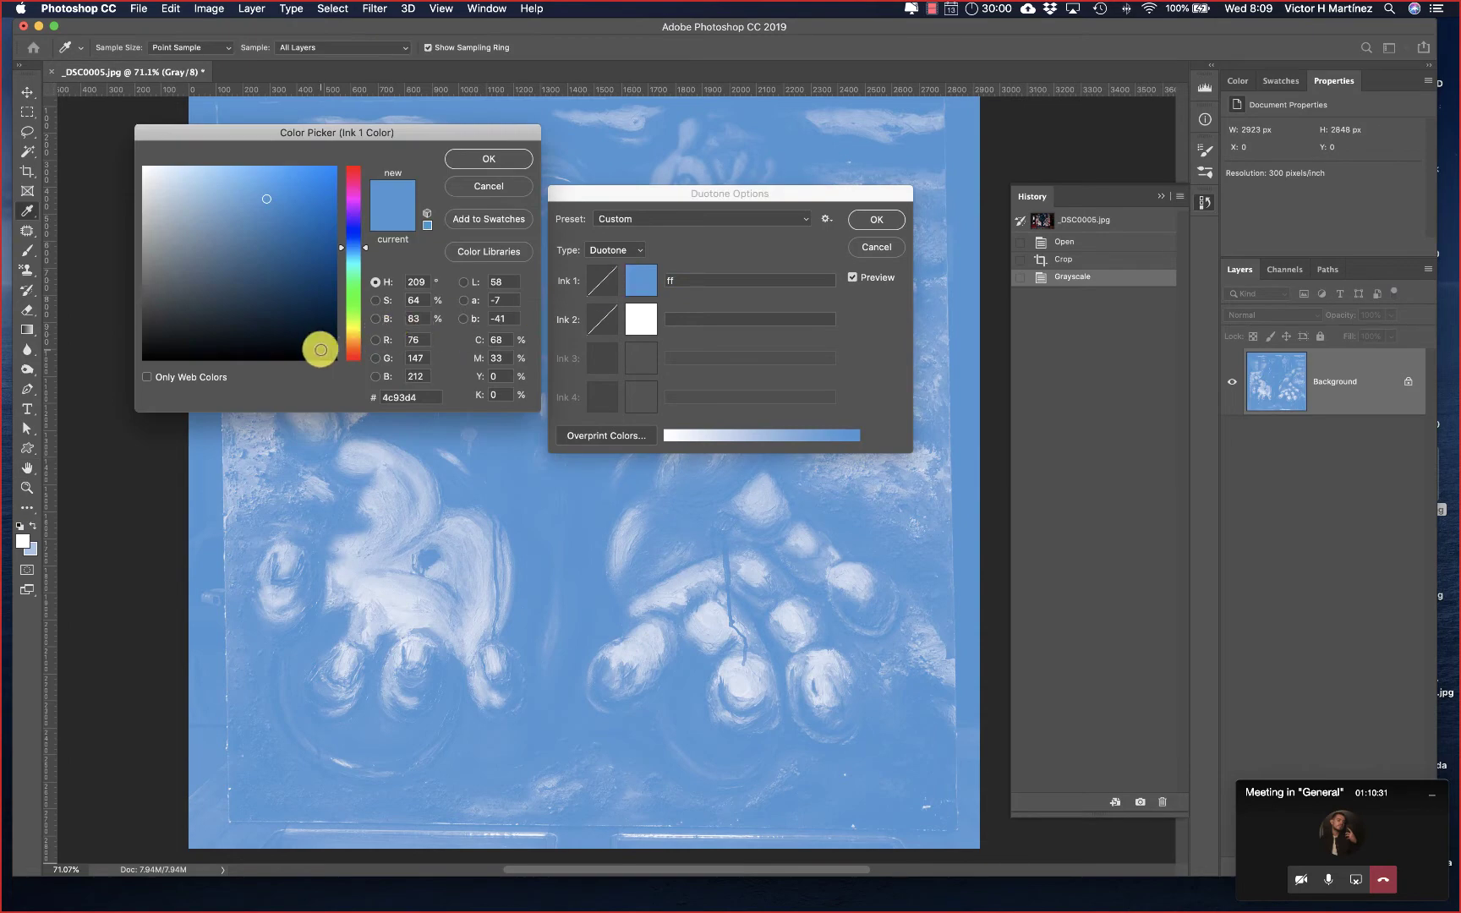
pyautogui.moveTo(320, 349); pyautogui.dragTo(327, 353)
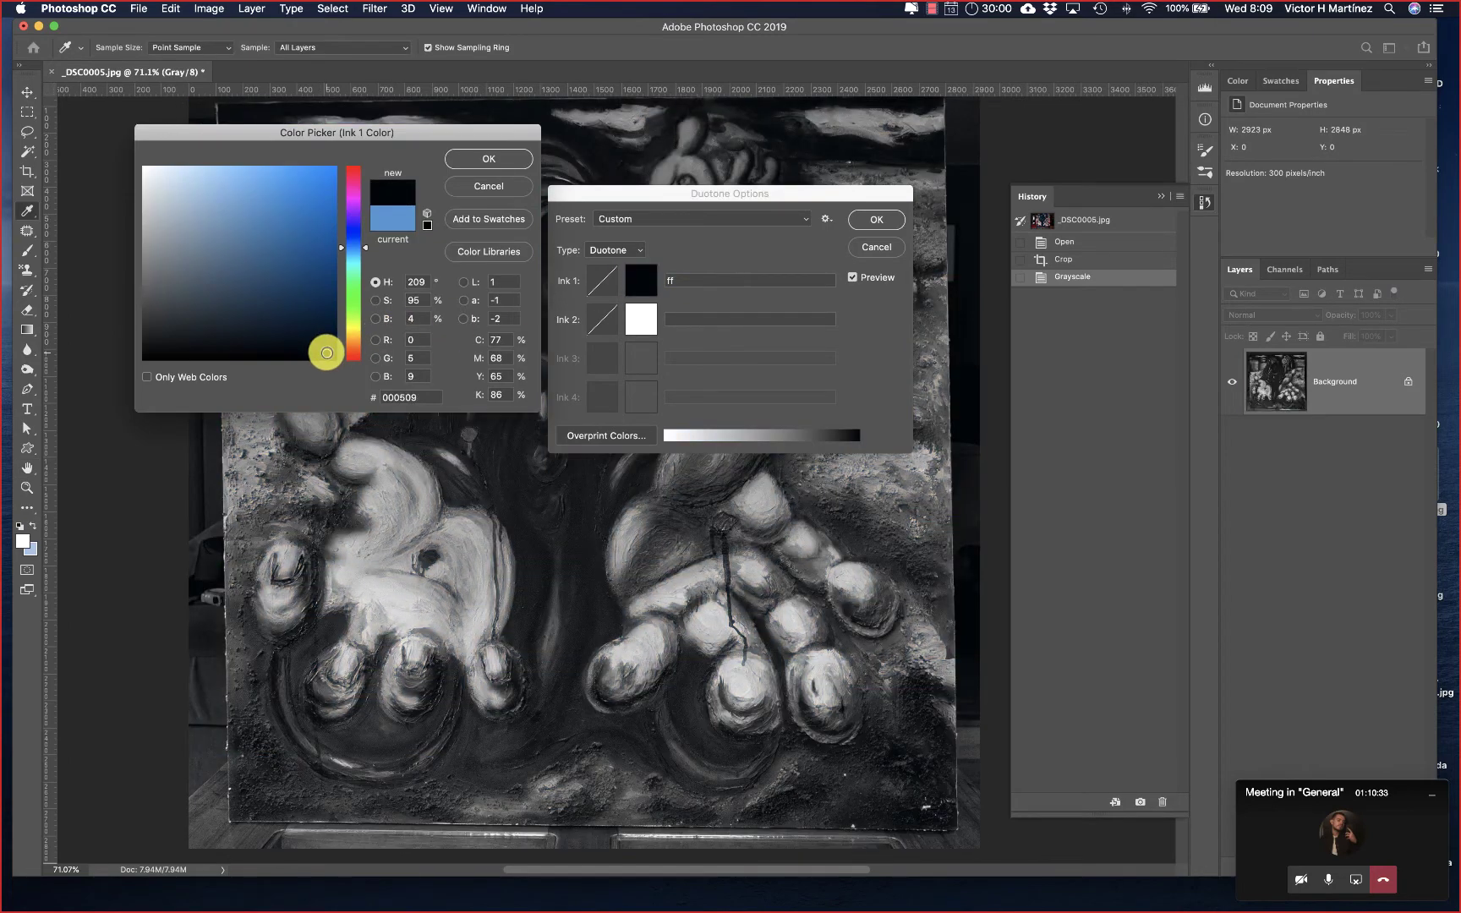
pyautogui.click(634, 321)
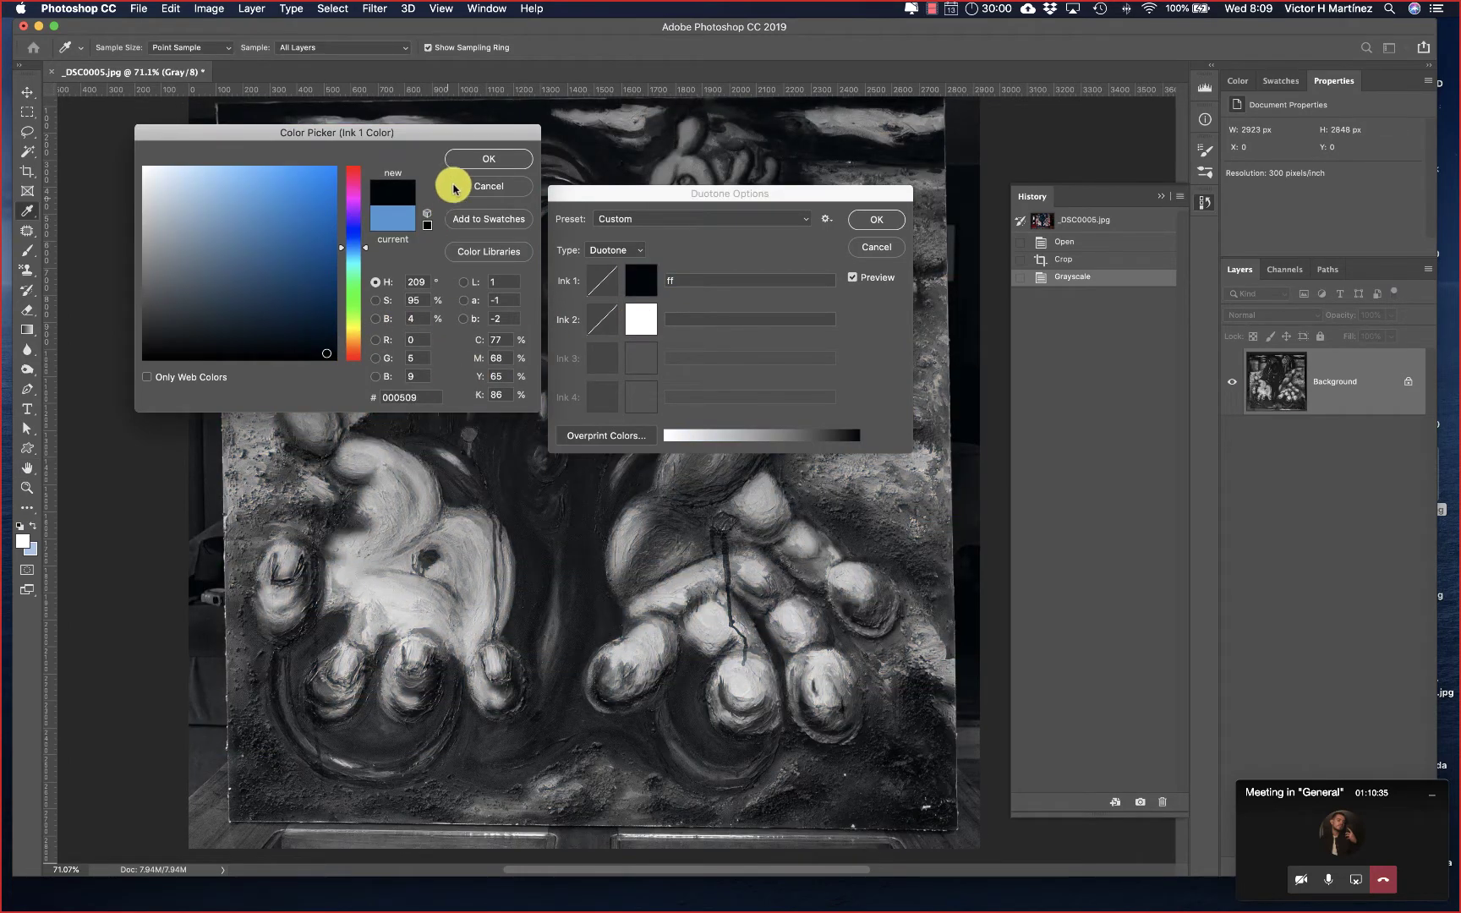
pyautogui.click(487, 158)
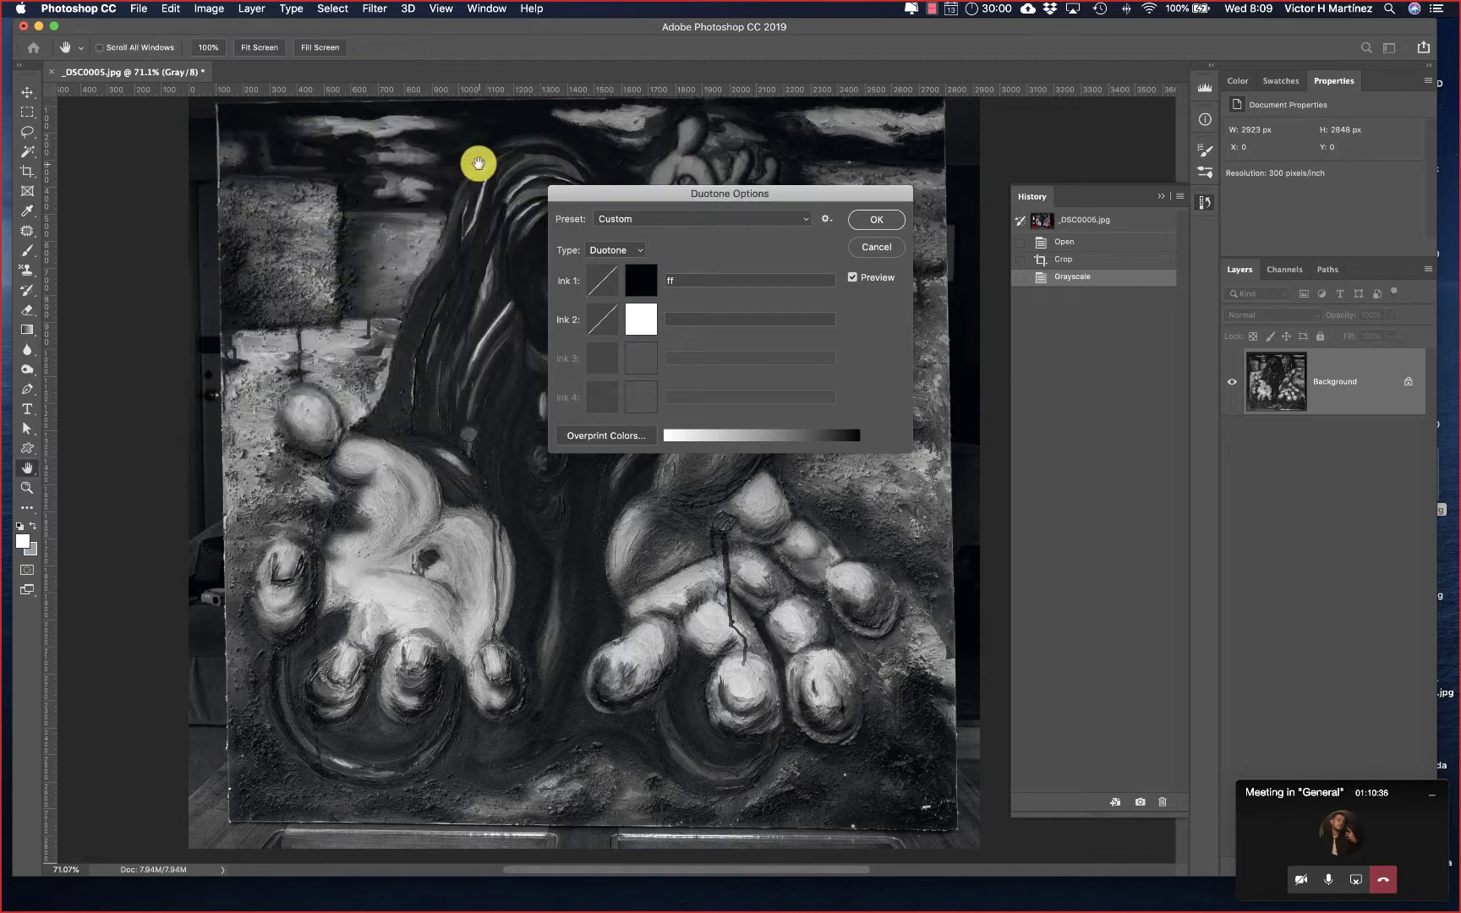
pyautogui.click(678, 279)
pyautogui.write('b')
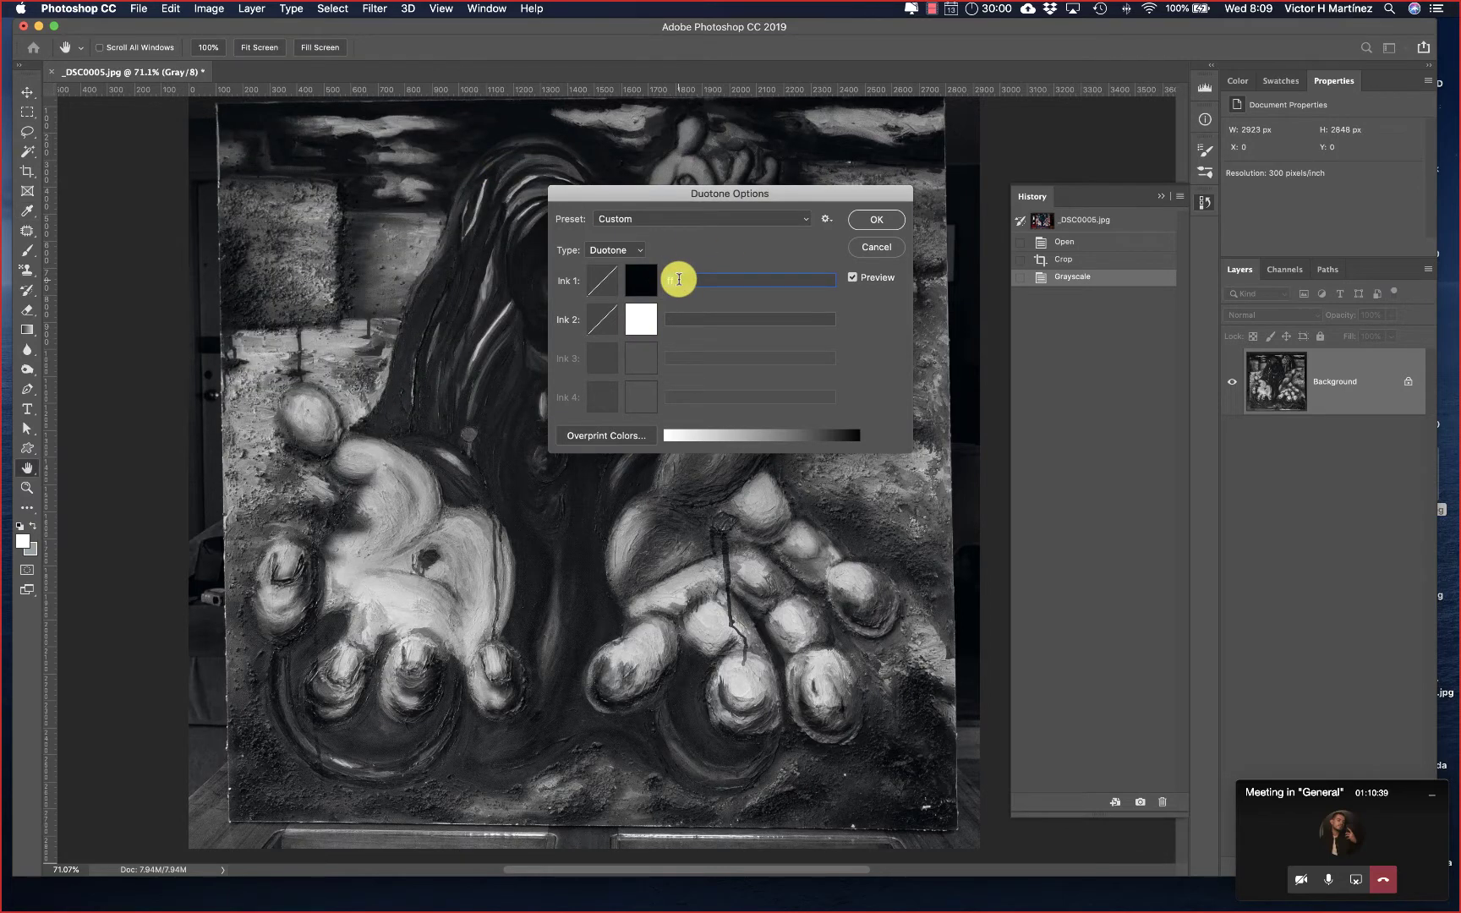
pyautogui.write('lack')
# Step: Set Ink 2 to light blue #9cd1f3, name it "azul", and apply the Duotone conversion
pyautogui.click(676, 318)
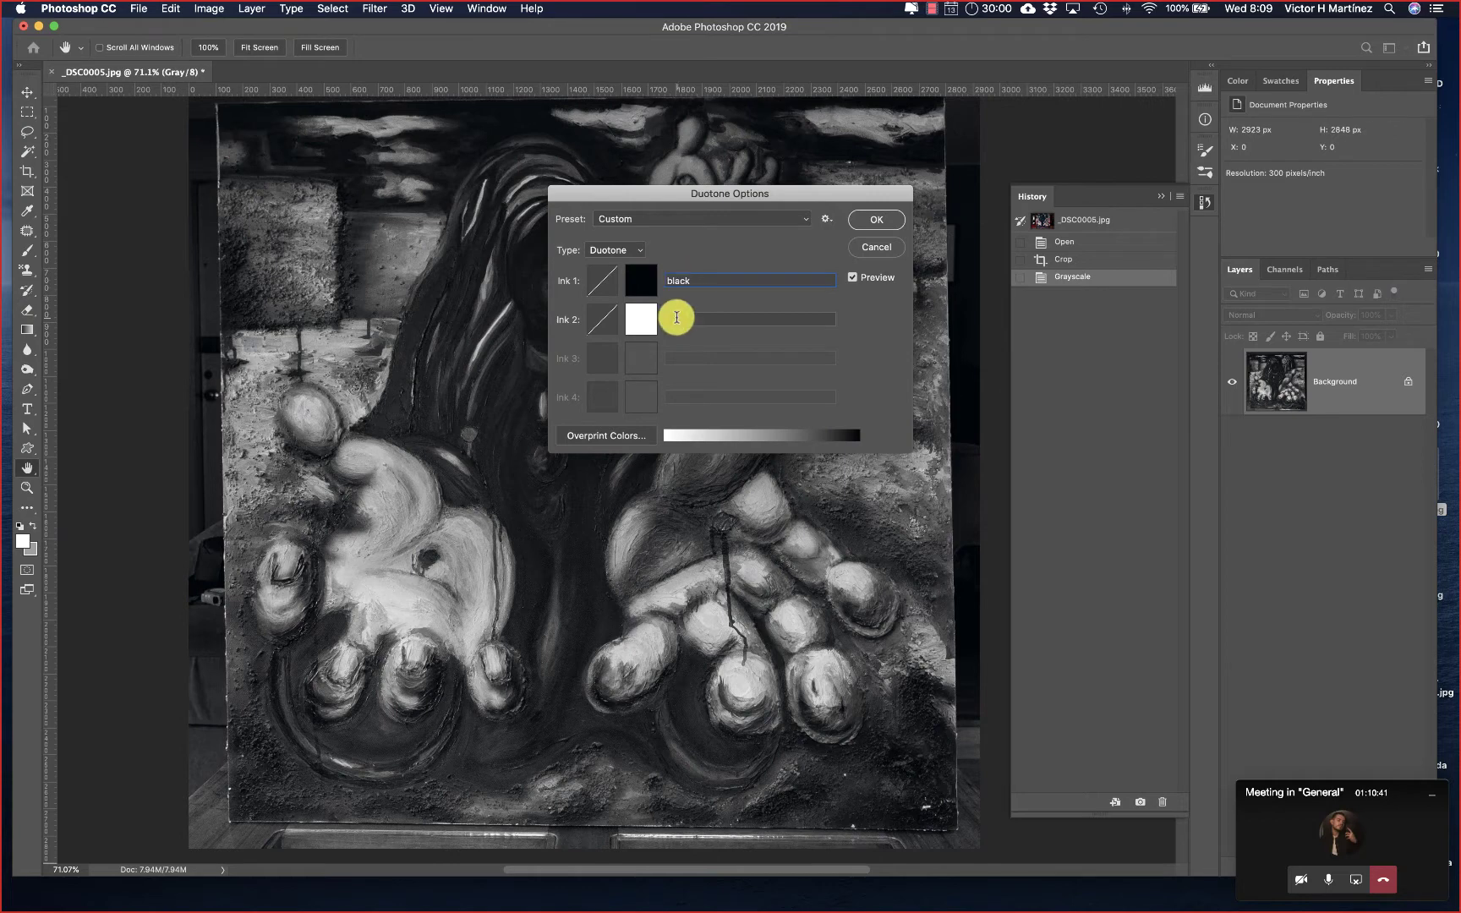
pyautogui.click(655, 321)
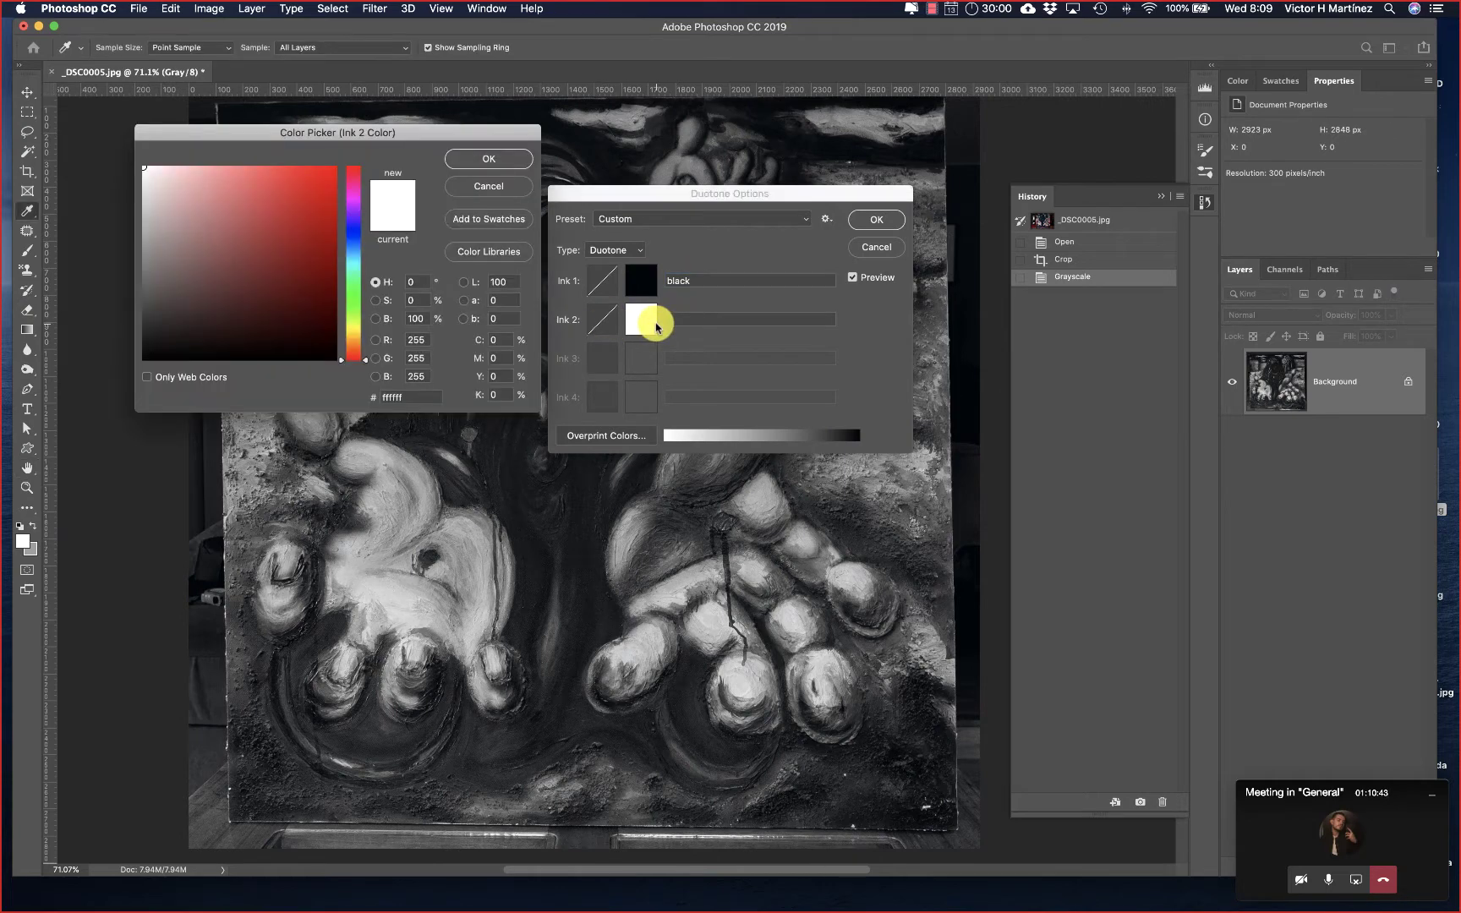
pyautogui.moveTo(352, 286)
pyautogui.mouseDown()
pyautogui.moveTo(350, 250)
pyautogui.moveTo(287, 240)
pyautogui.moveTo(209, 175)
pyautogui.mouseUp()
pyautogui.click(287, 244)
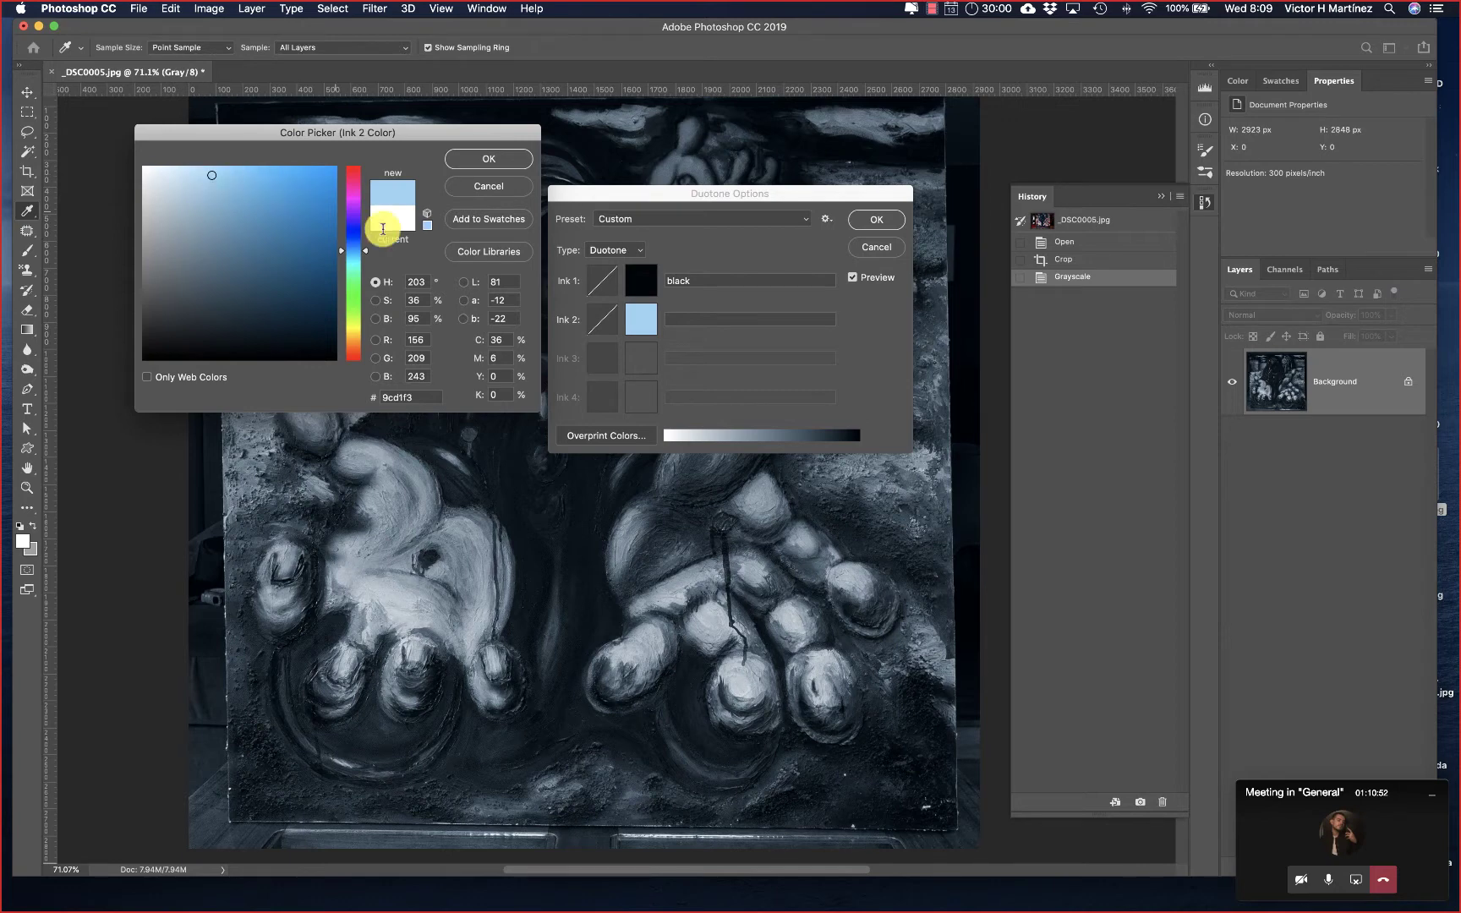
pyautogui.click(487, 162)
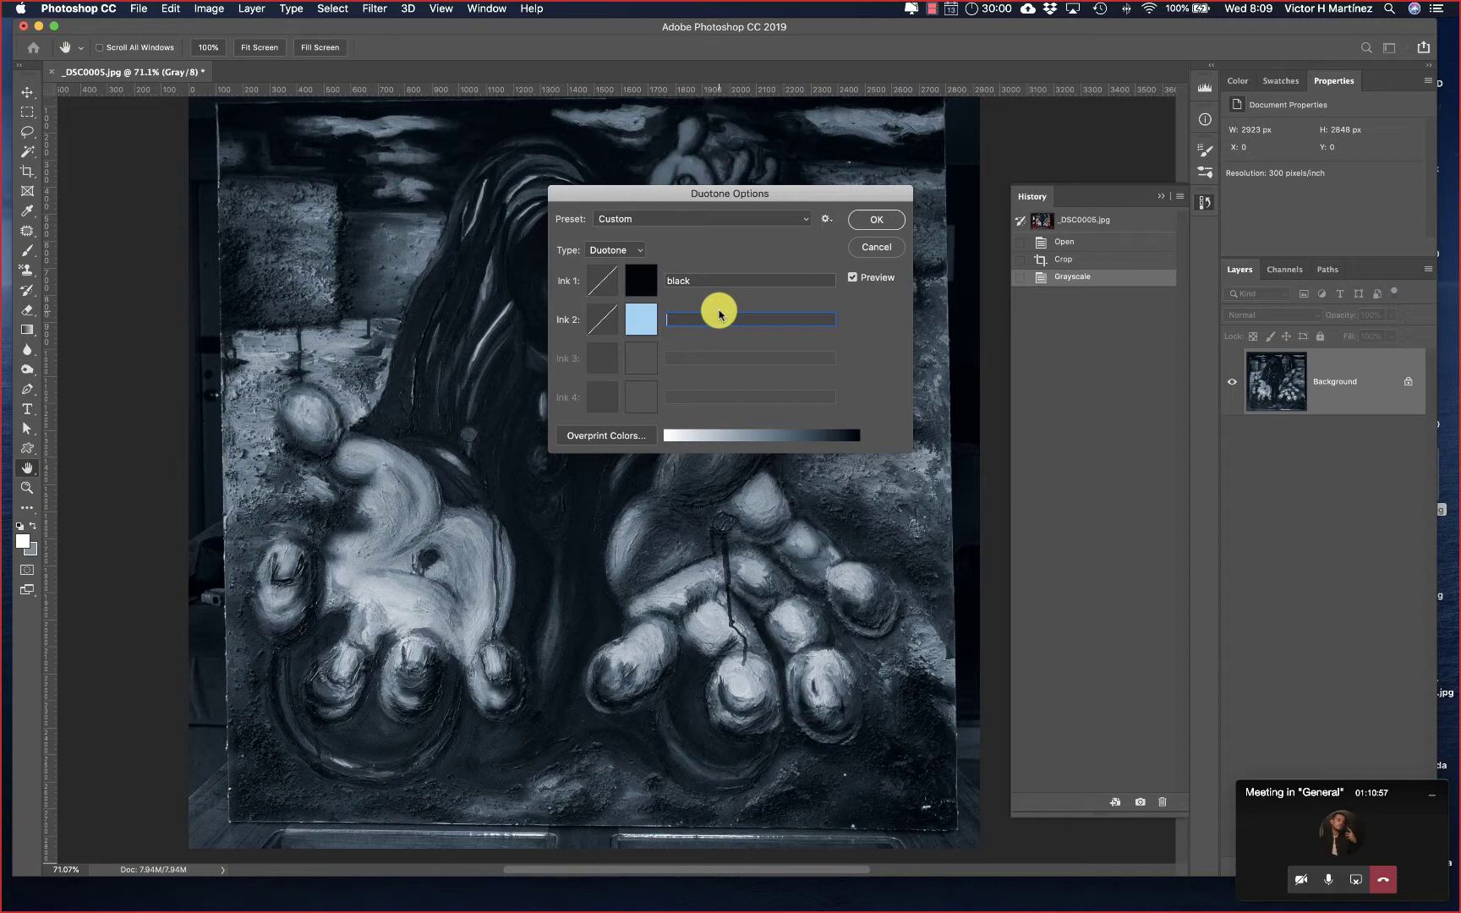
pyautogui.write('azul')
pyautogui.click(874, 221)
pyautogui.press('z')
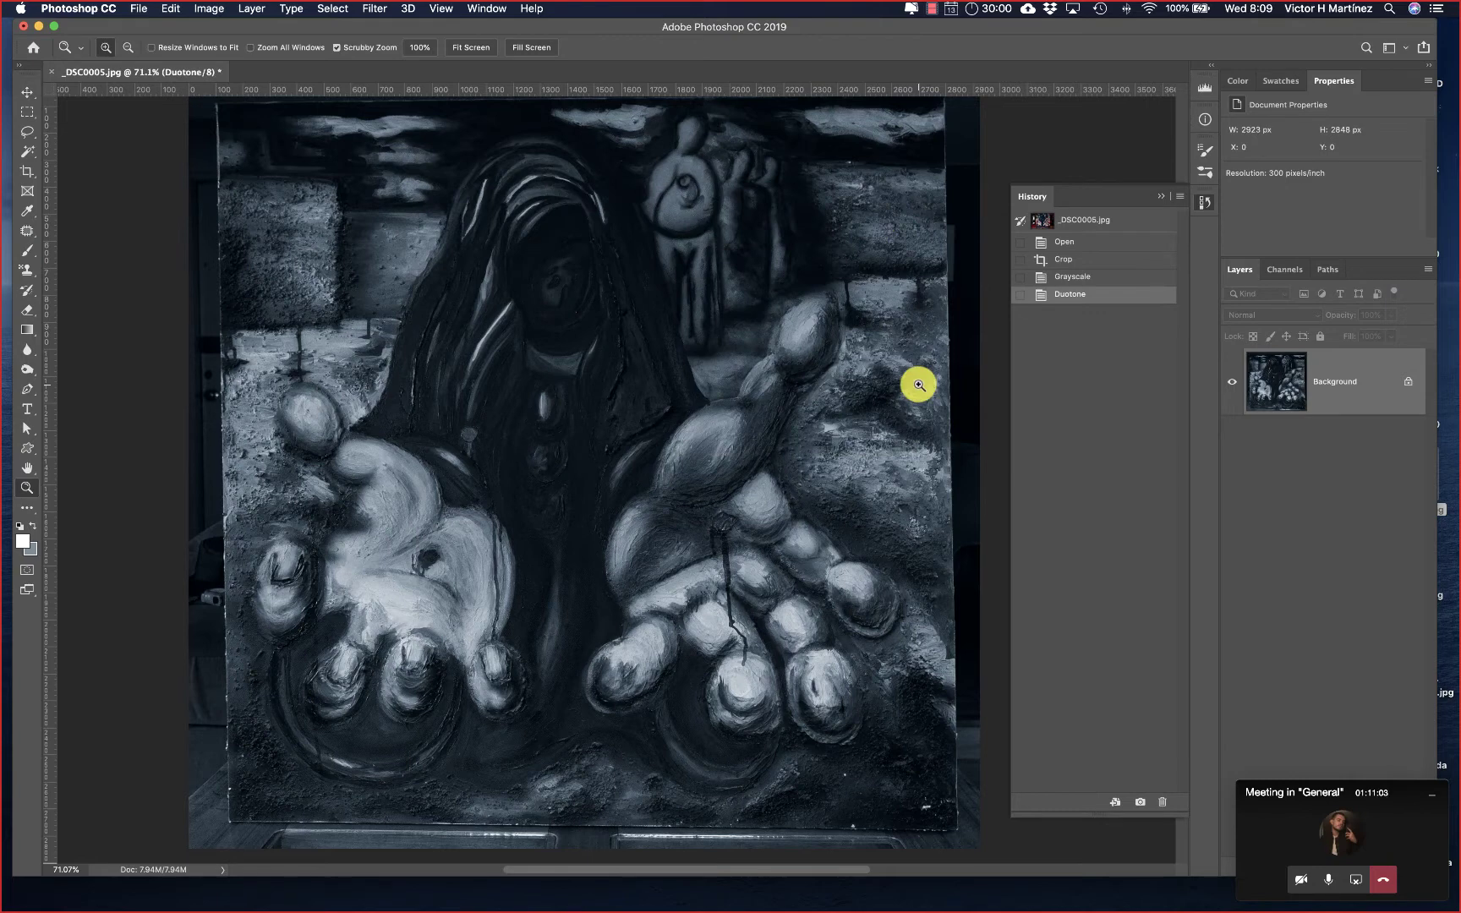
# Step: Show the image's channels and convert the duotone painting to RGB Color mode
pyautogui.click(1282, 271)
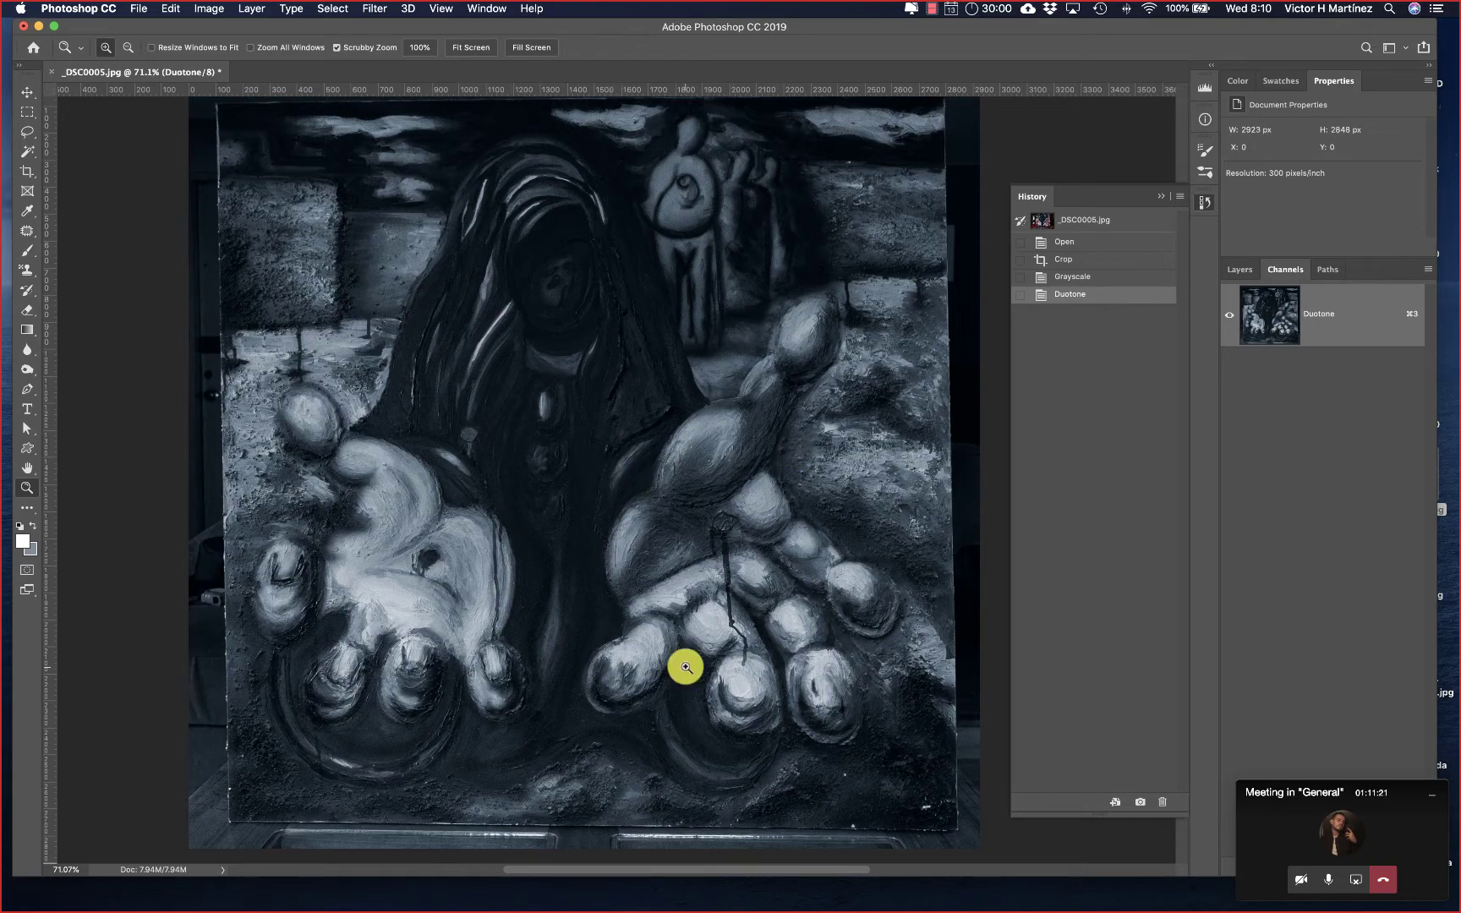
pyautogui.click(207, 10)
pyautogui.moveTo(213, 27)
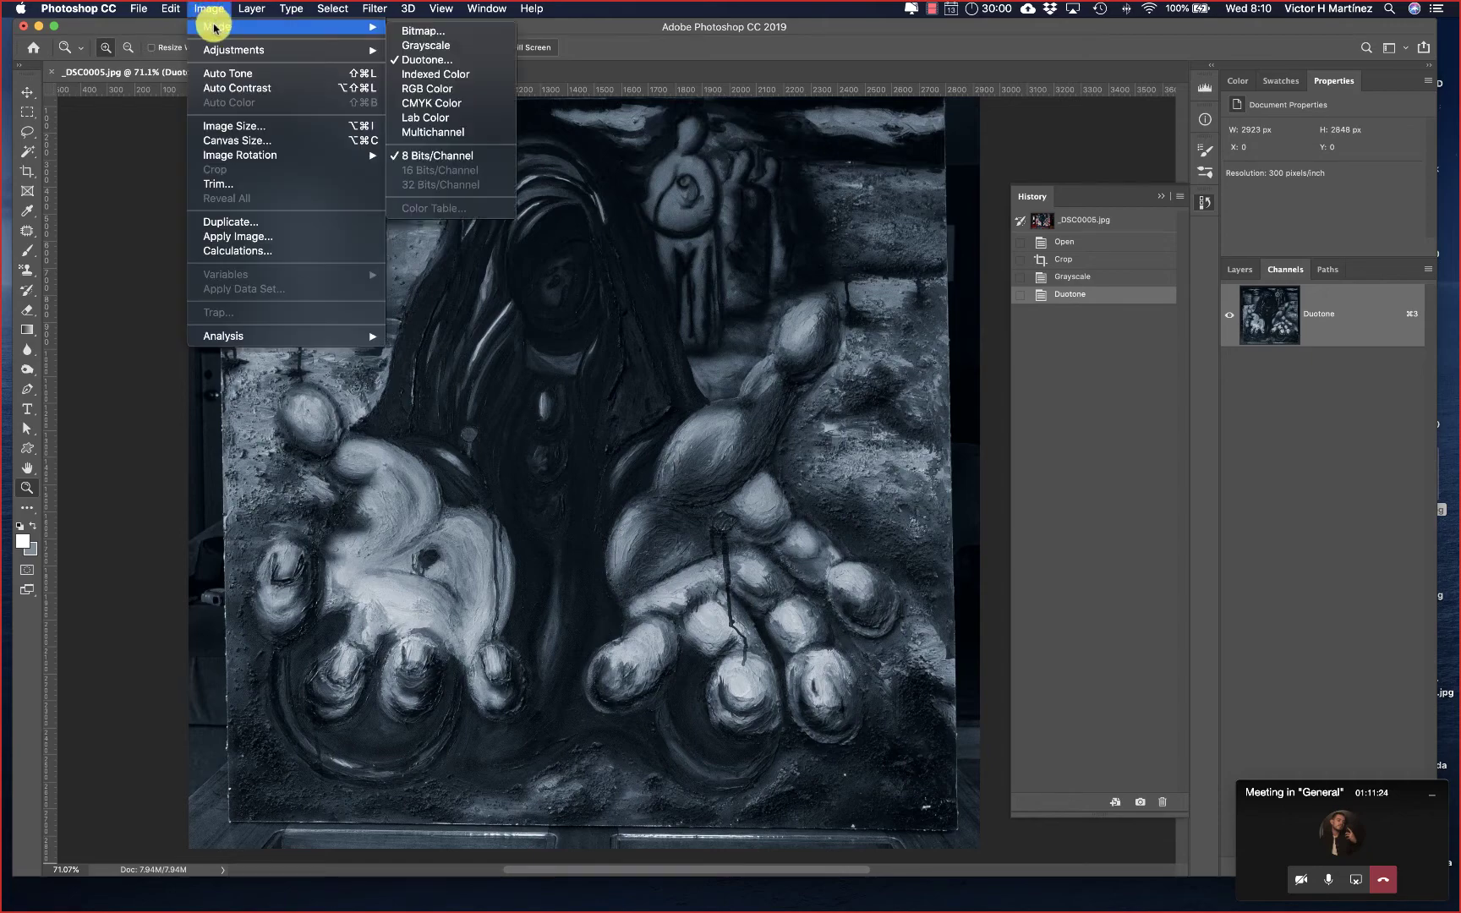
pyautogui.click(401, 89)
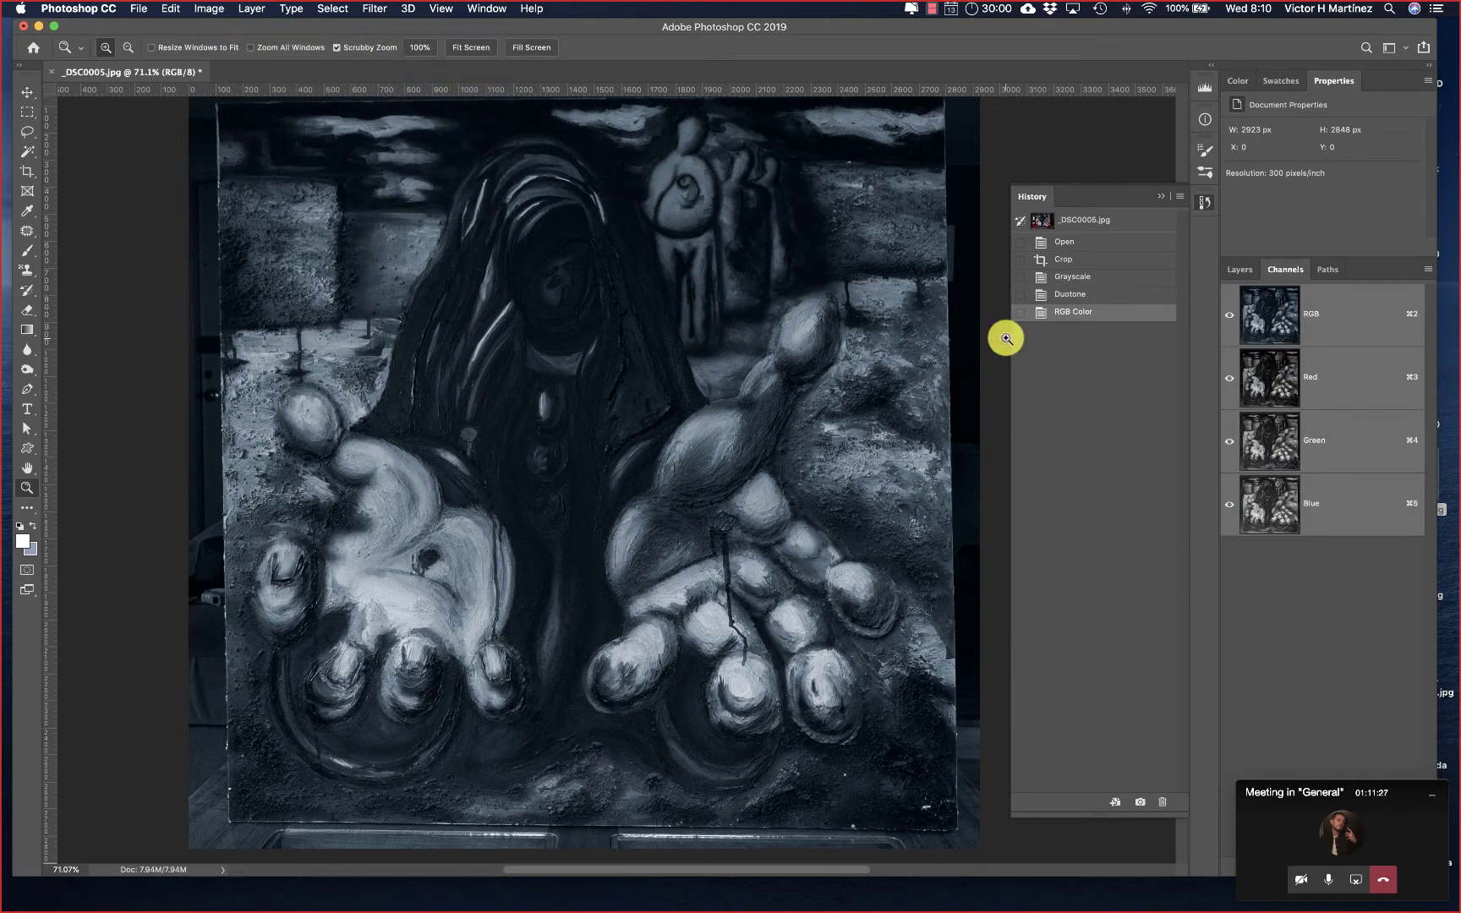
# Step: Convert the painting to Indexed Color with 4 colors, using the Local (Selective) palette, forced Black and White, and 75% Diffusion dither
pyautogui.click(210, 9)
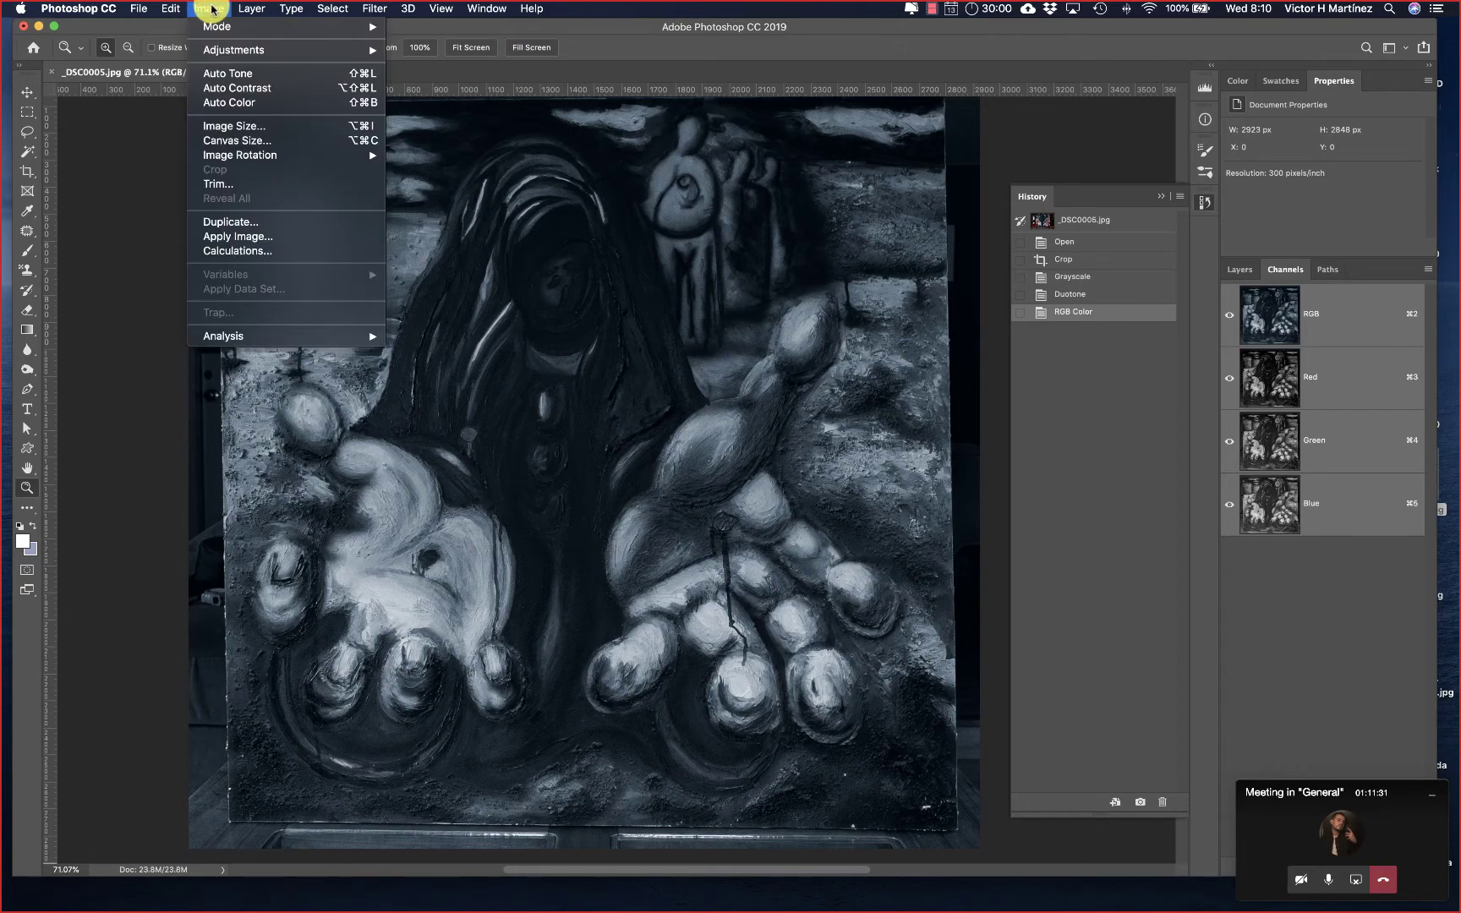
pyautogui.moveTo(217, 26)
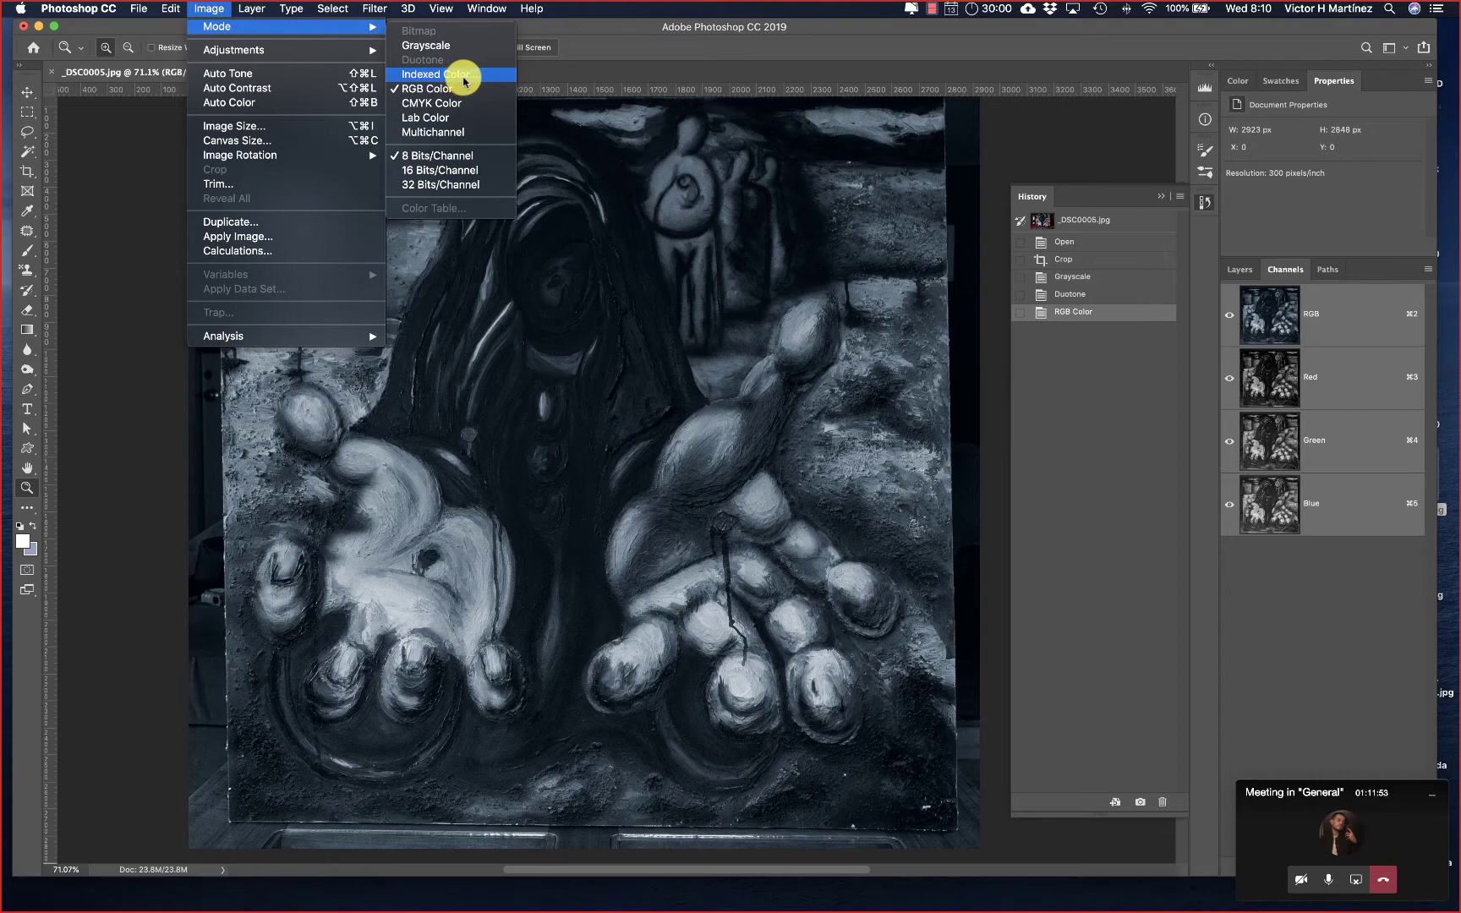
pyautogui.click(463, 78)
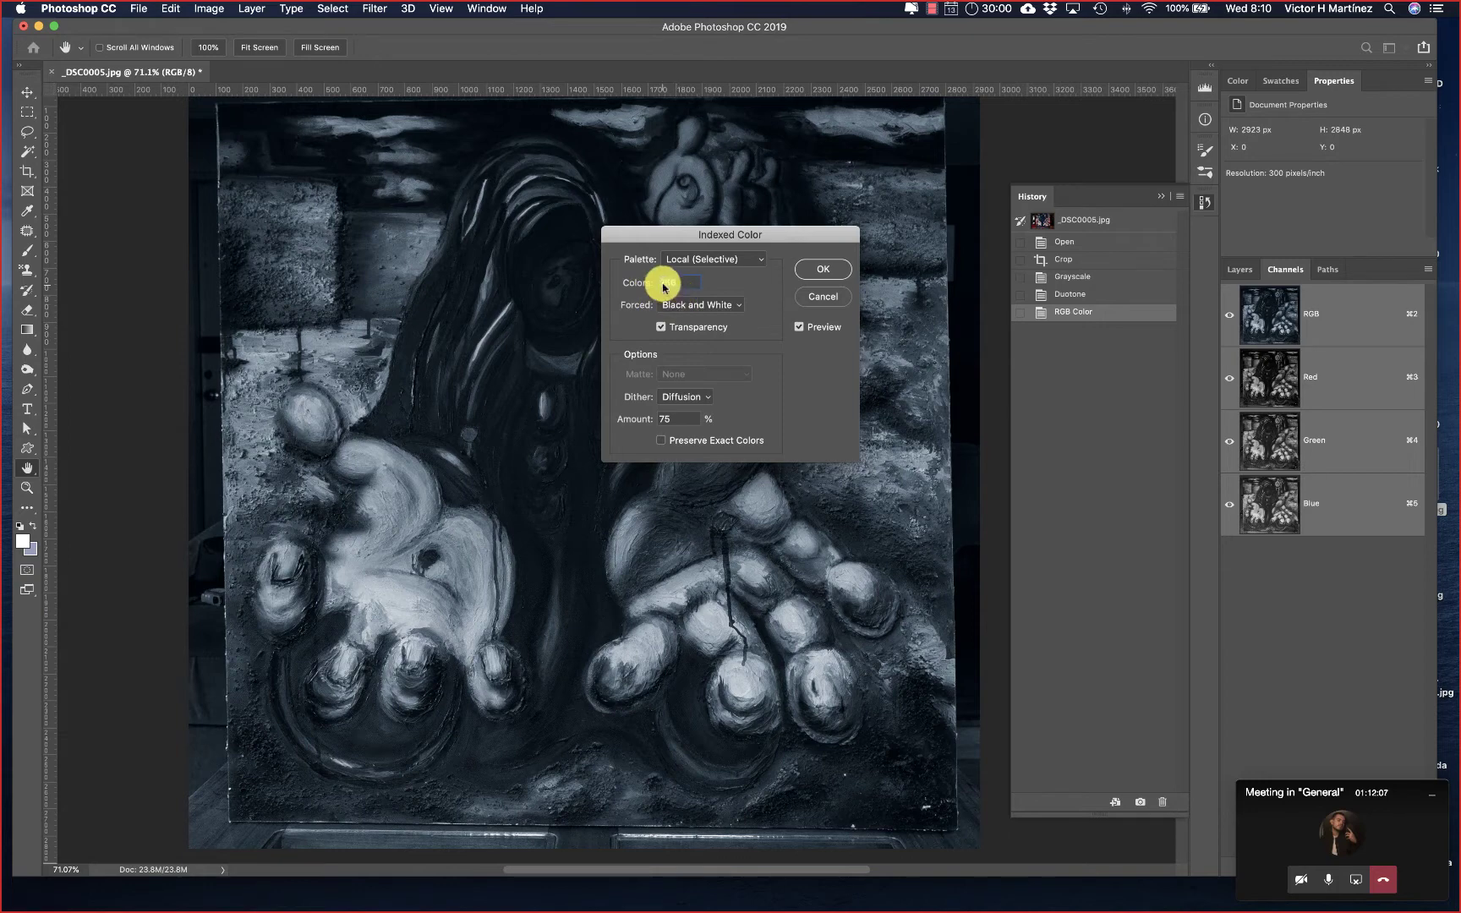
pyautogui.click(702, 306)
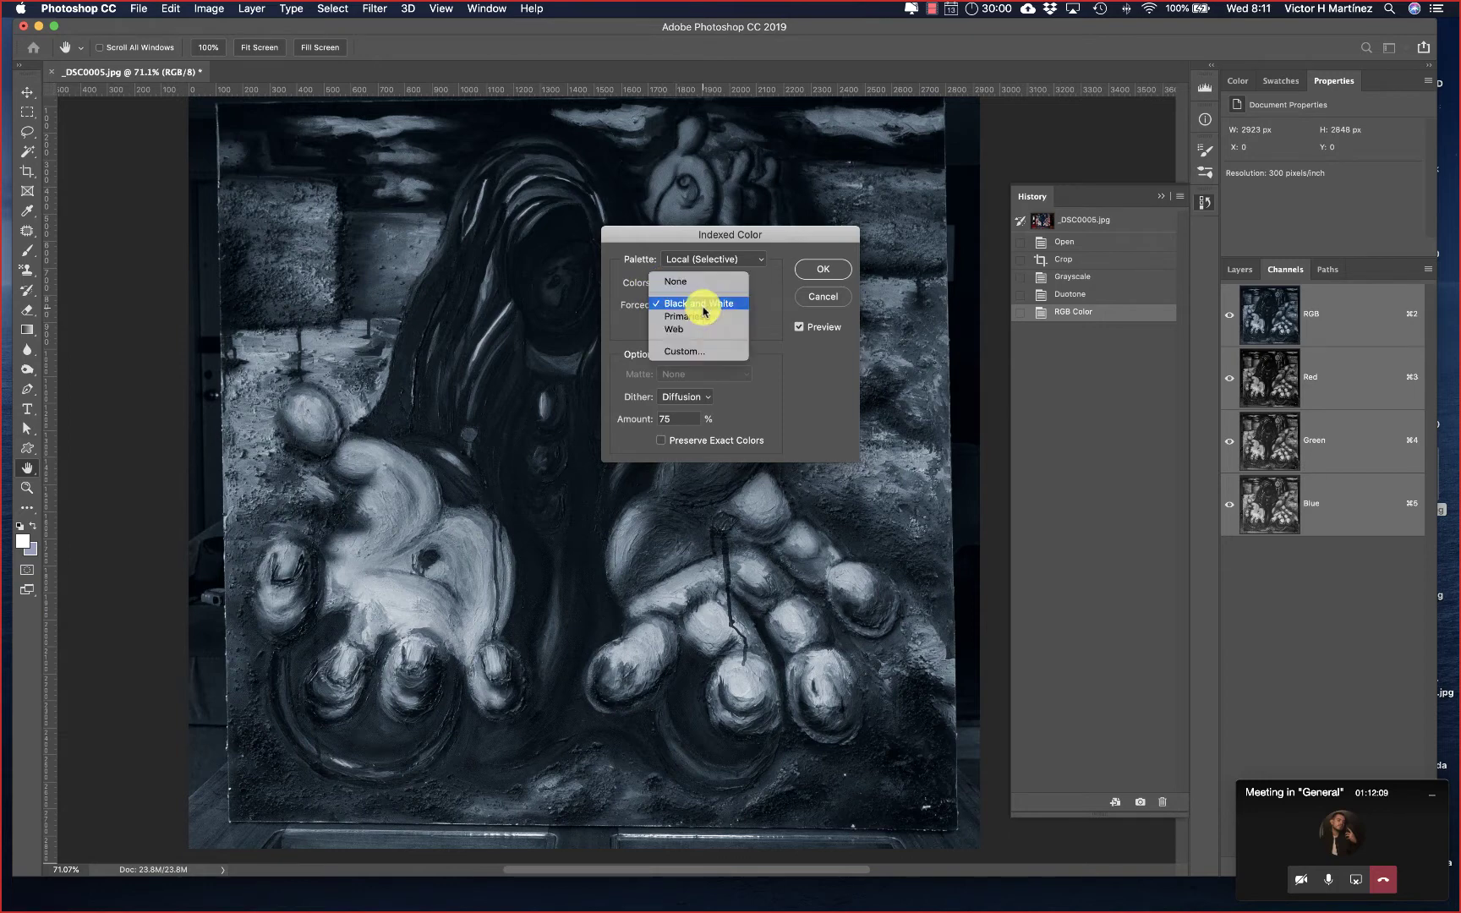
pyautogui.click(778, 360)
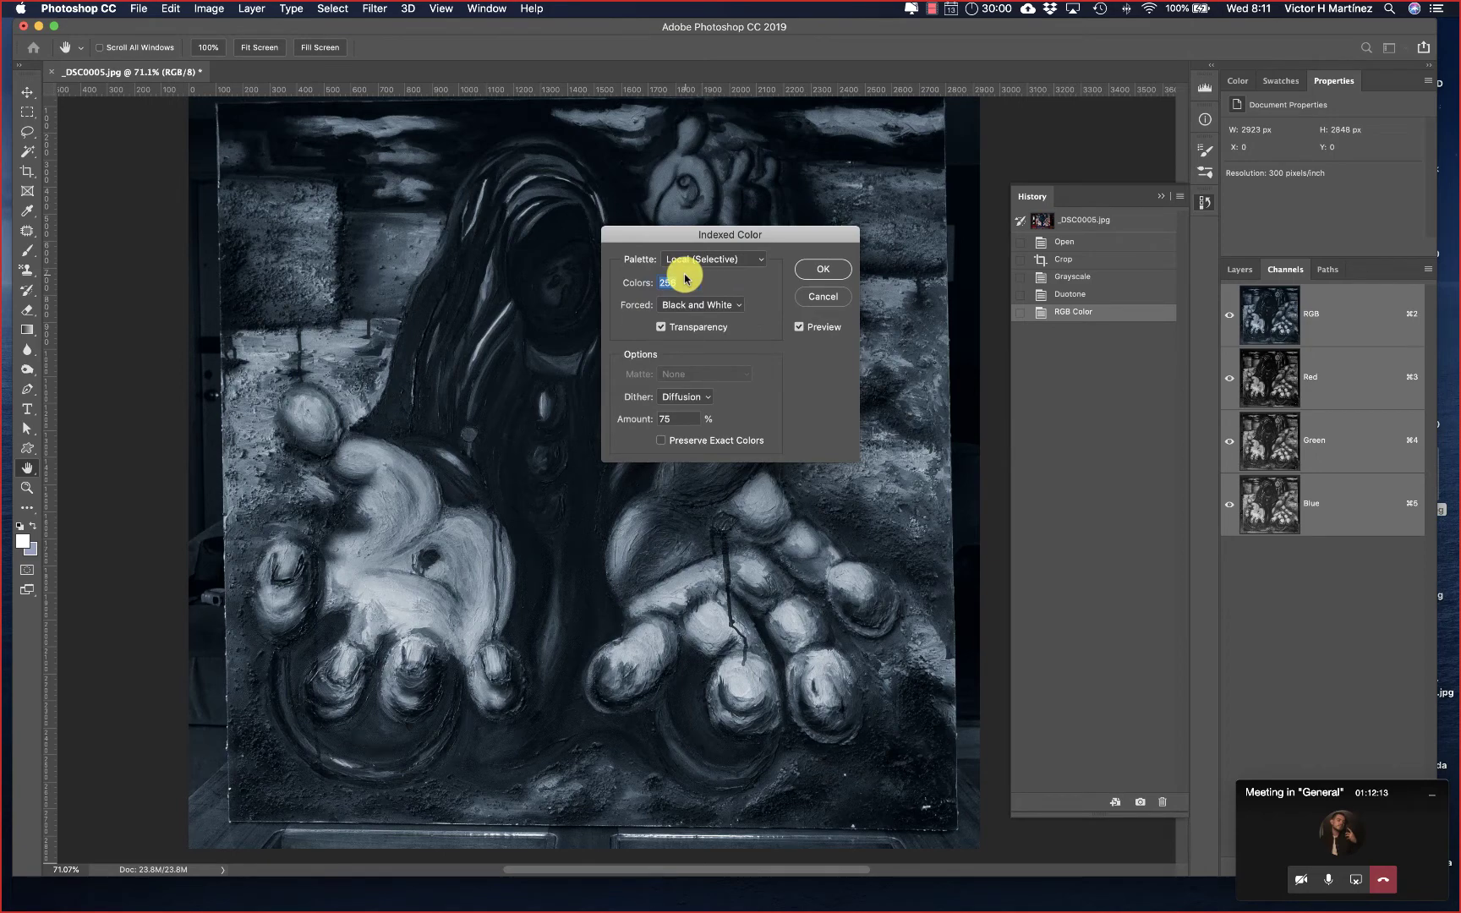
pyautogui.write('4')
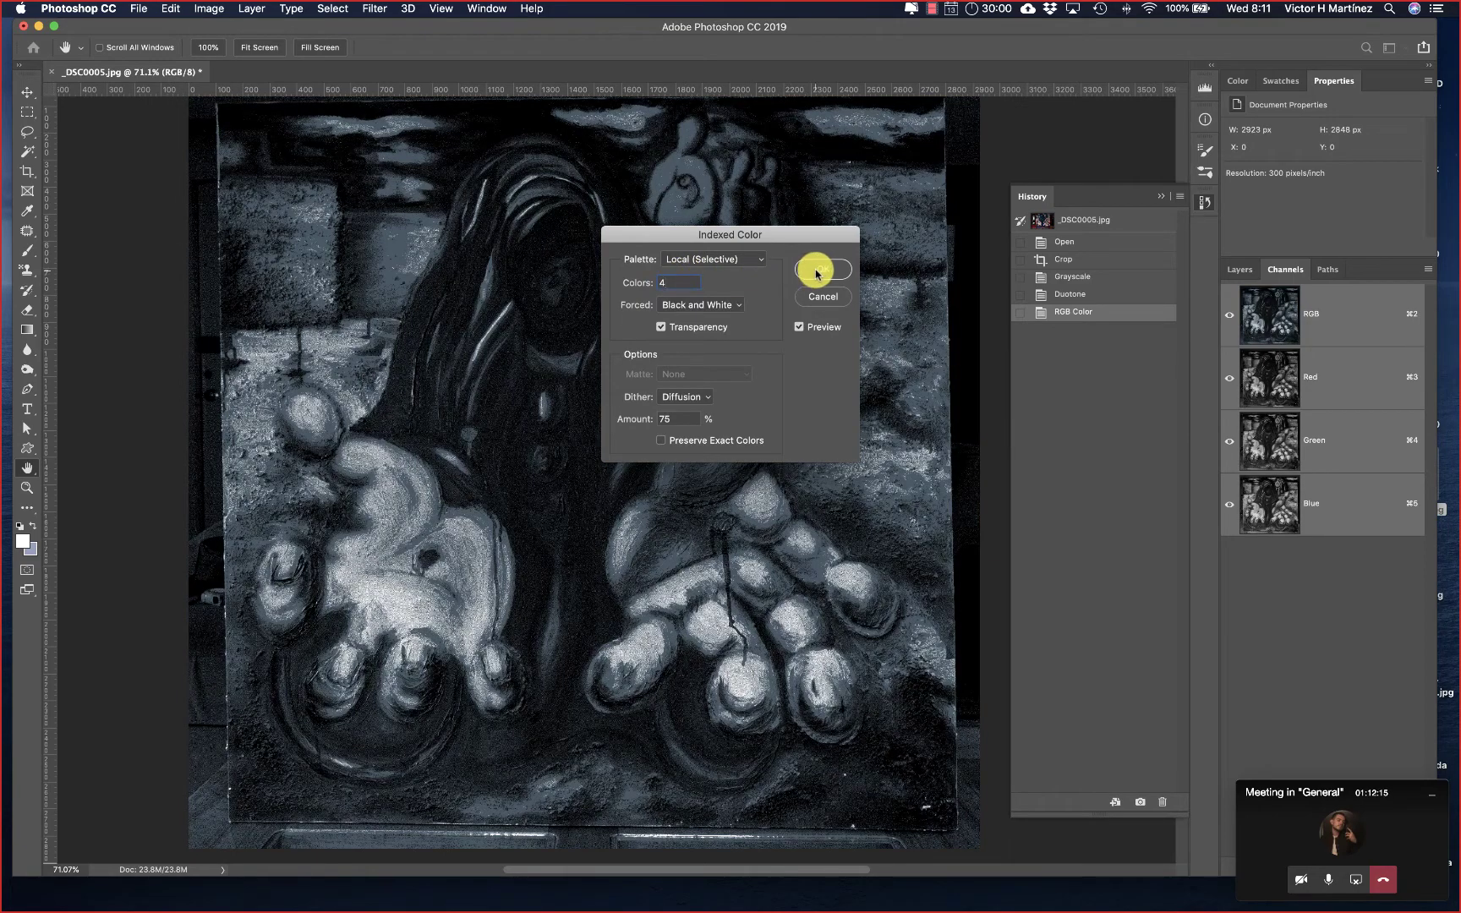
pyautogui.click(817, 271)
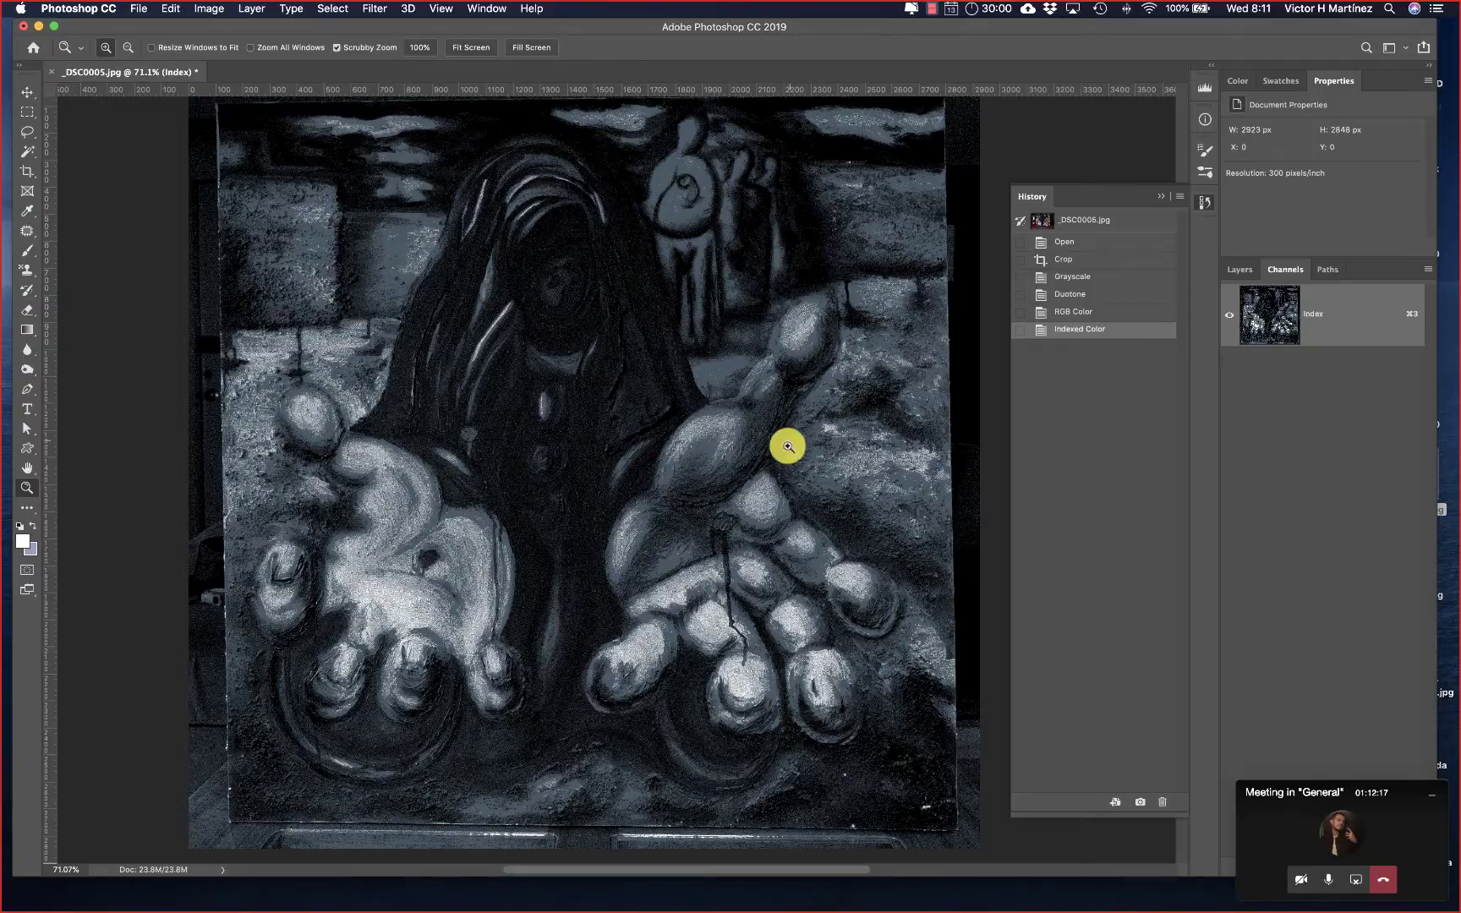
# Step: Examine the dither pattern of the indexed image around the raised hand at 600% magnification, and return to the whole-image view
pyautogui.click(756, 499)
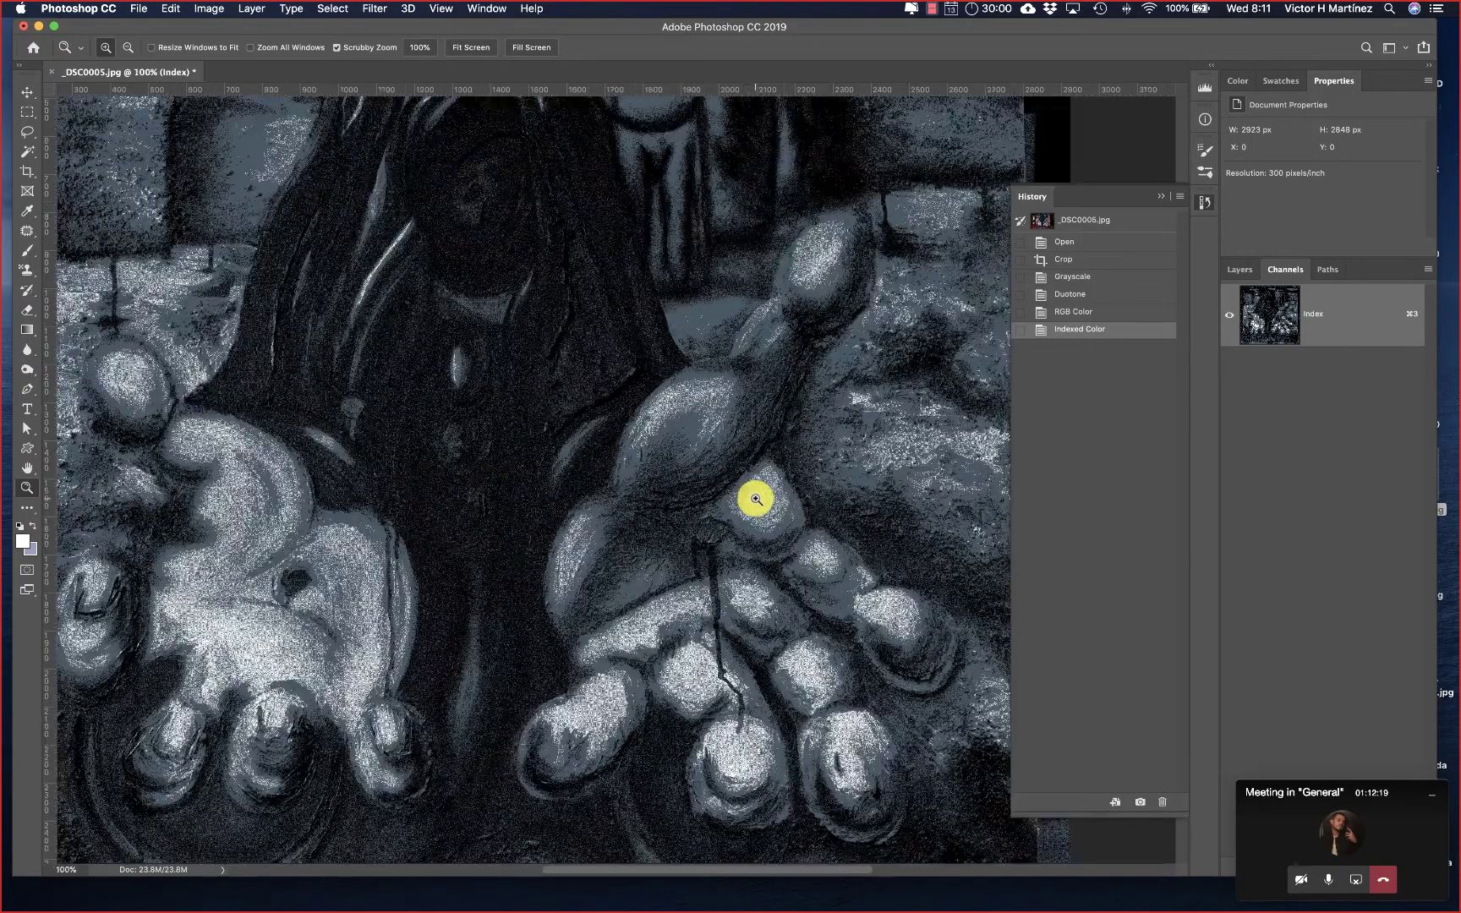
pyautogui.click(756, 499)
pyautogui.click(756, 499)
pyautogui.click(755, 498)
pyautogui.click(756, 499)
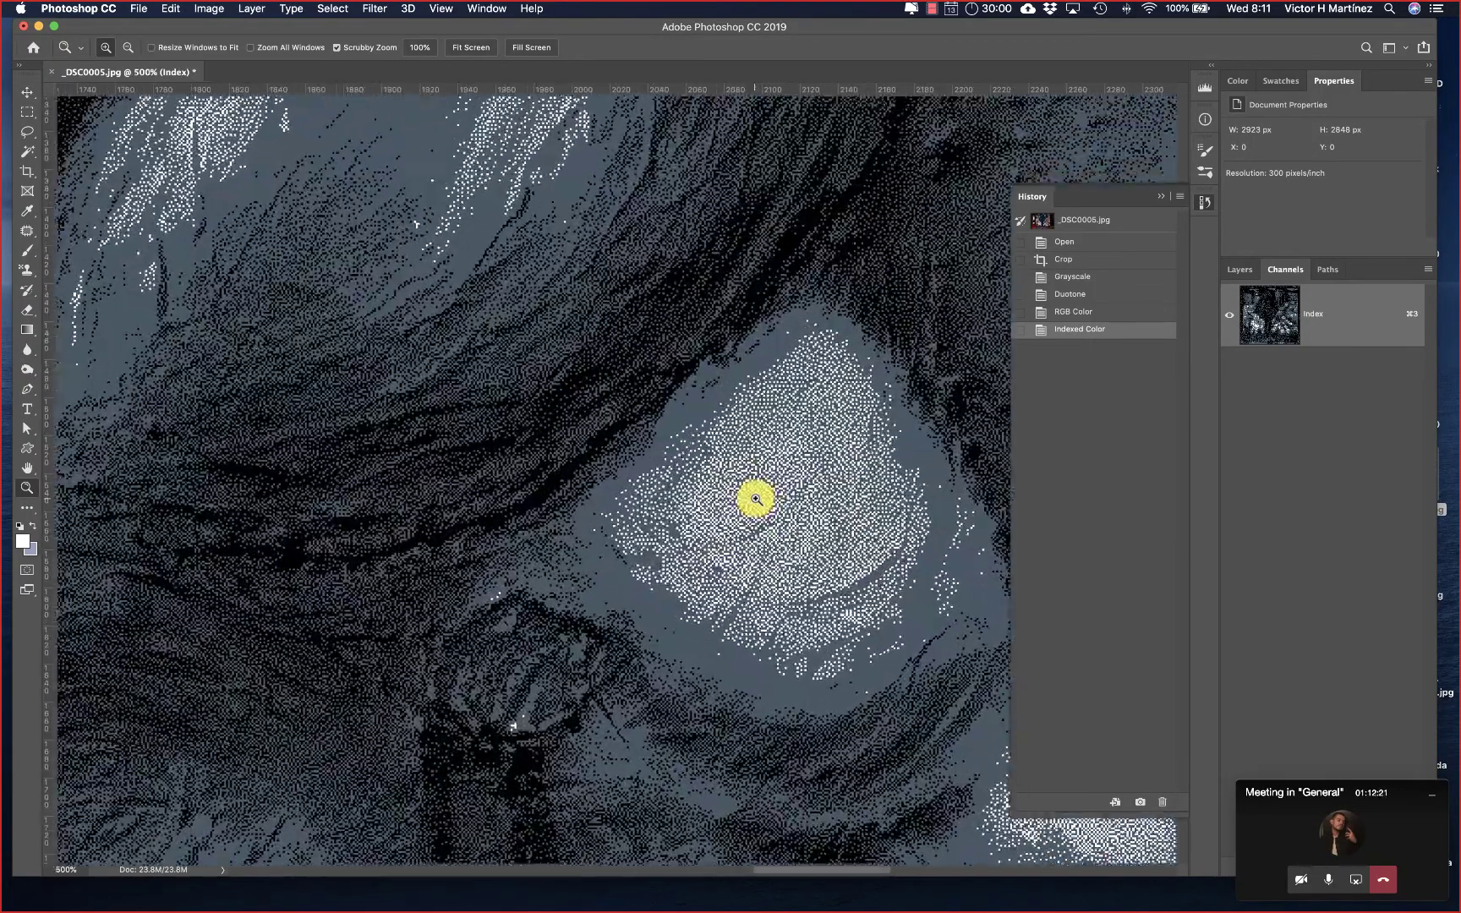
pyautogui.click(755, 497)
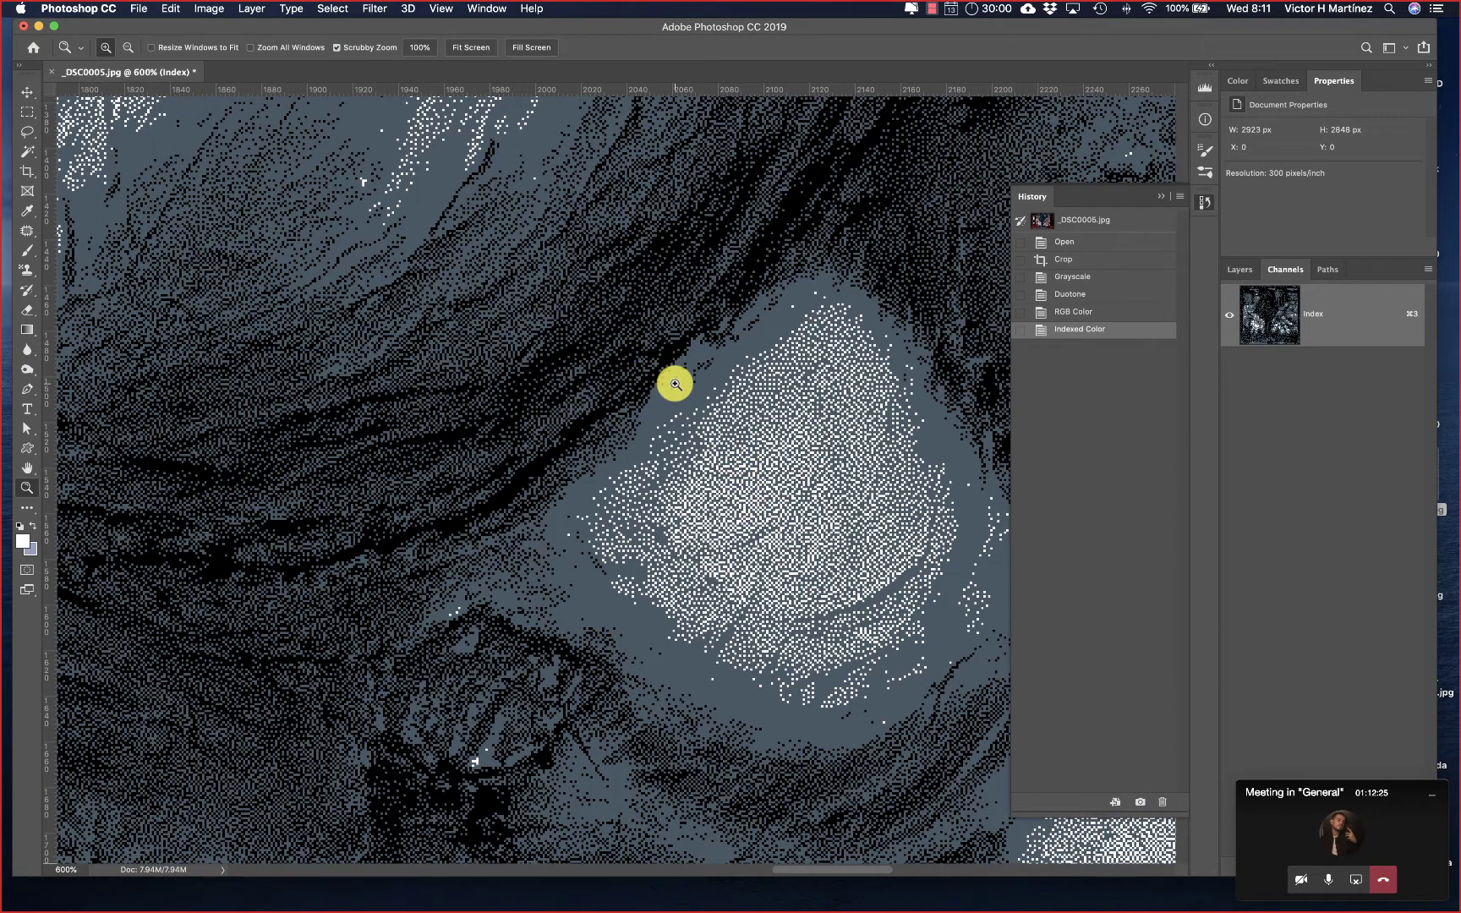
pyautogui.press('super+0')
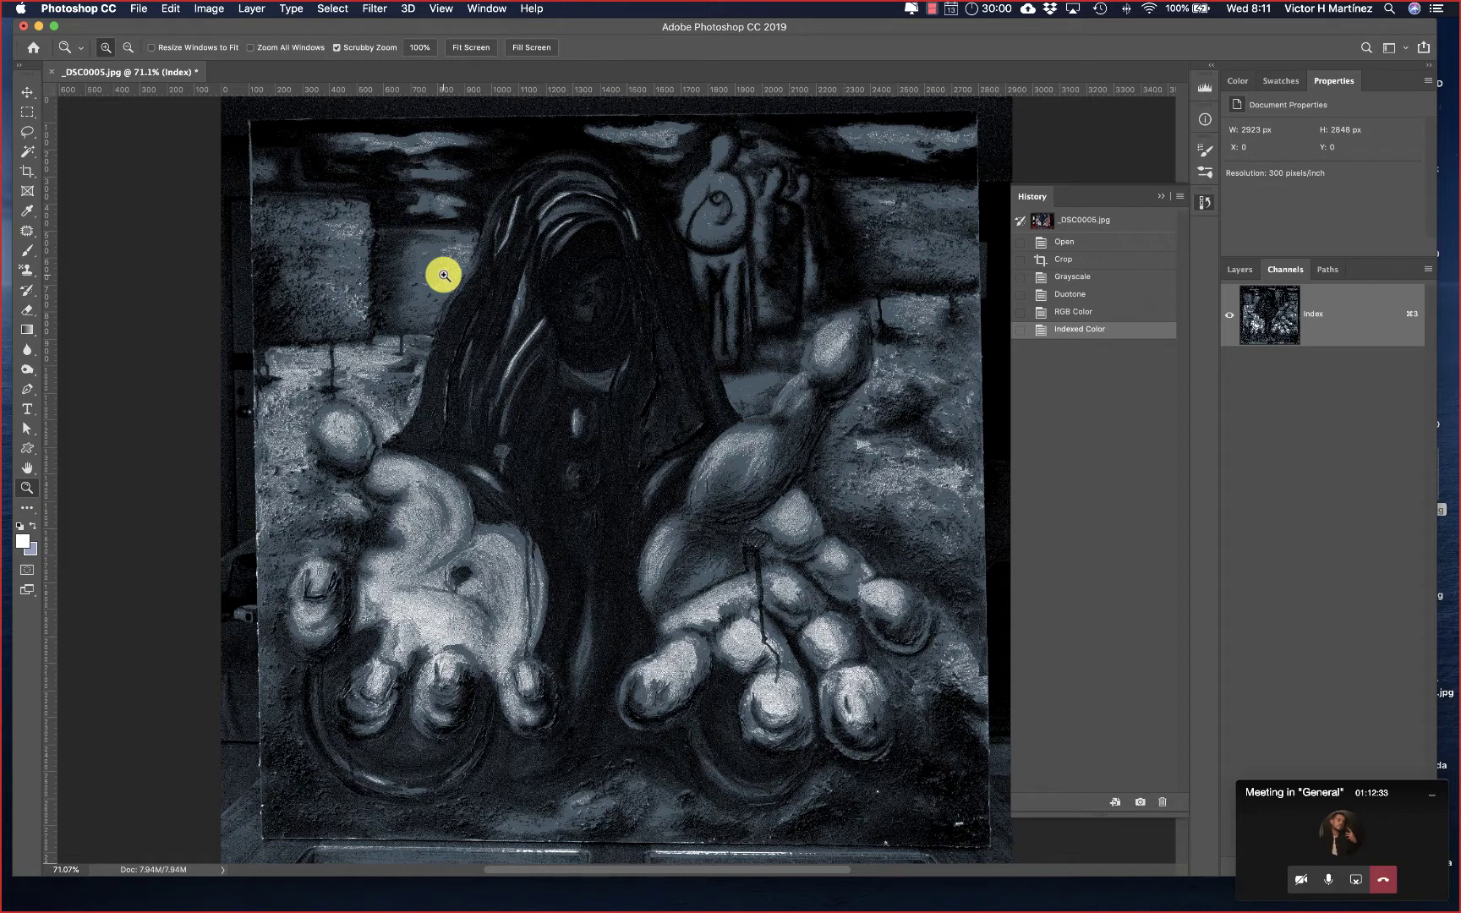
# Step: Revert the image to the RGB Color history state and further back to the Crop state to restore the original colors
pyautogui.click(1106, 313)
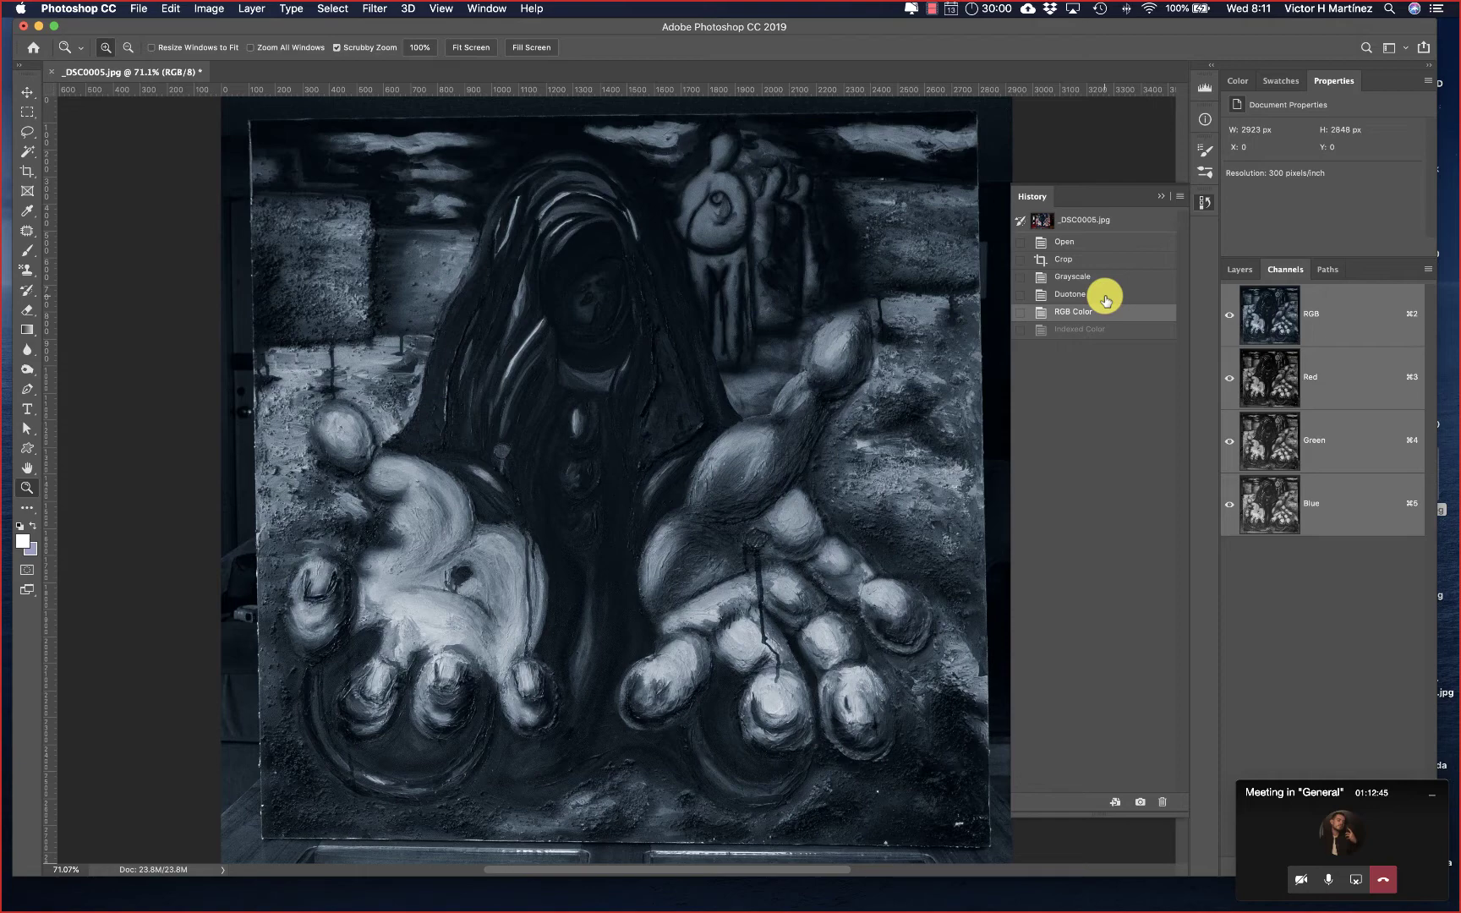
pyautogui.click(211, 10)
pyautogui.moveTo(233, 34)
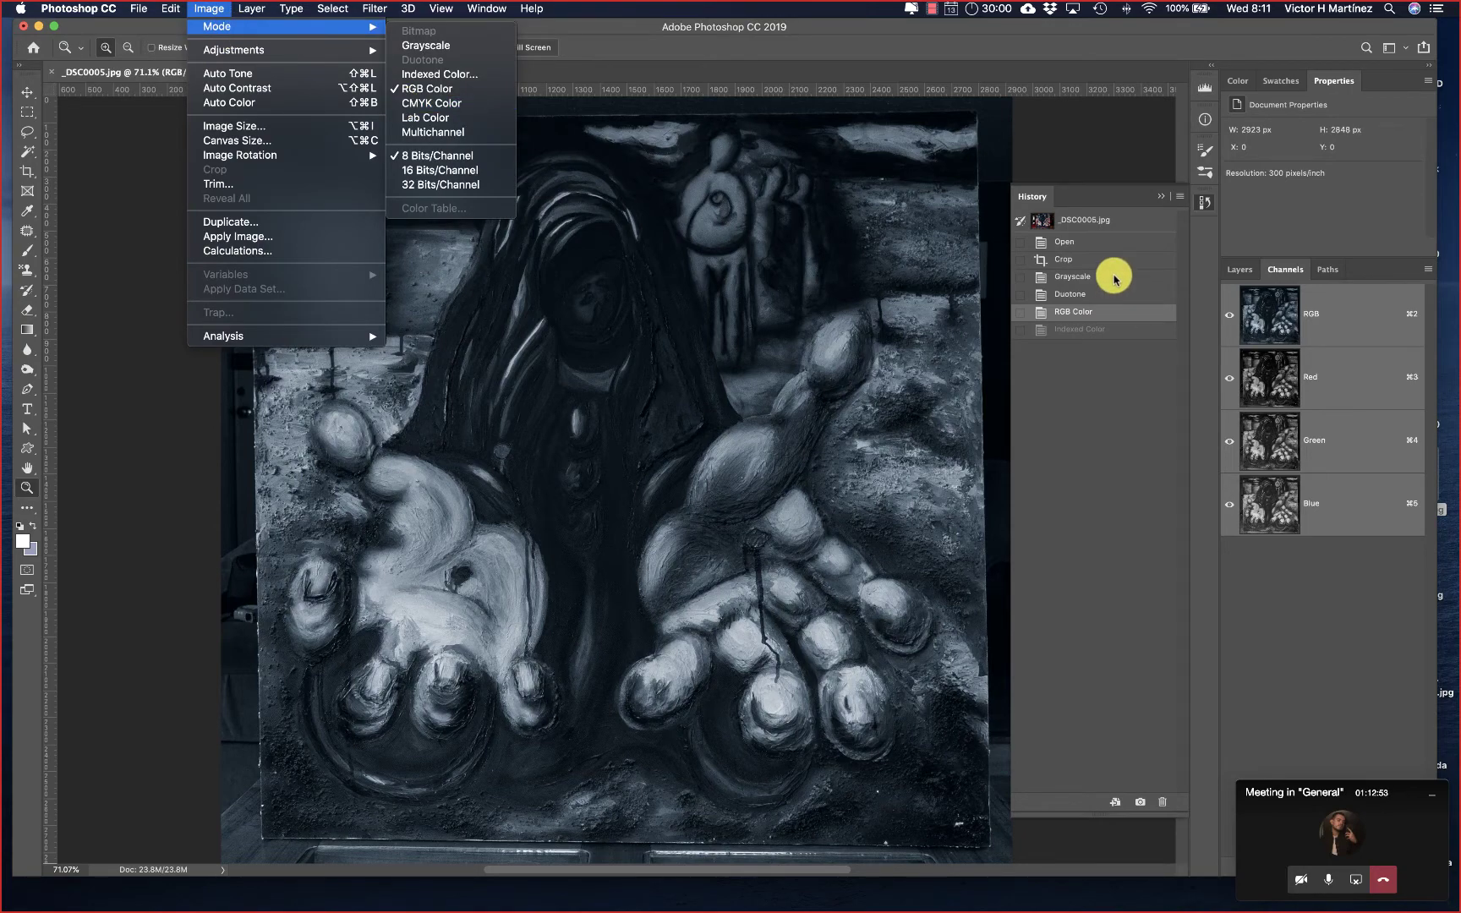
pyautogui.click(1105, 252)
pyautogui.click(1082, 259)
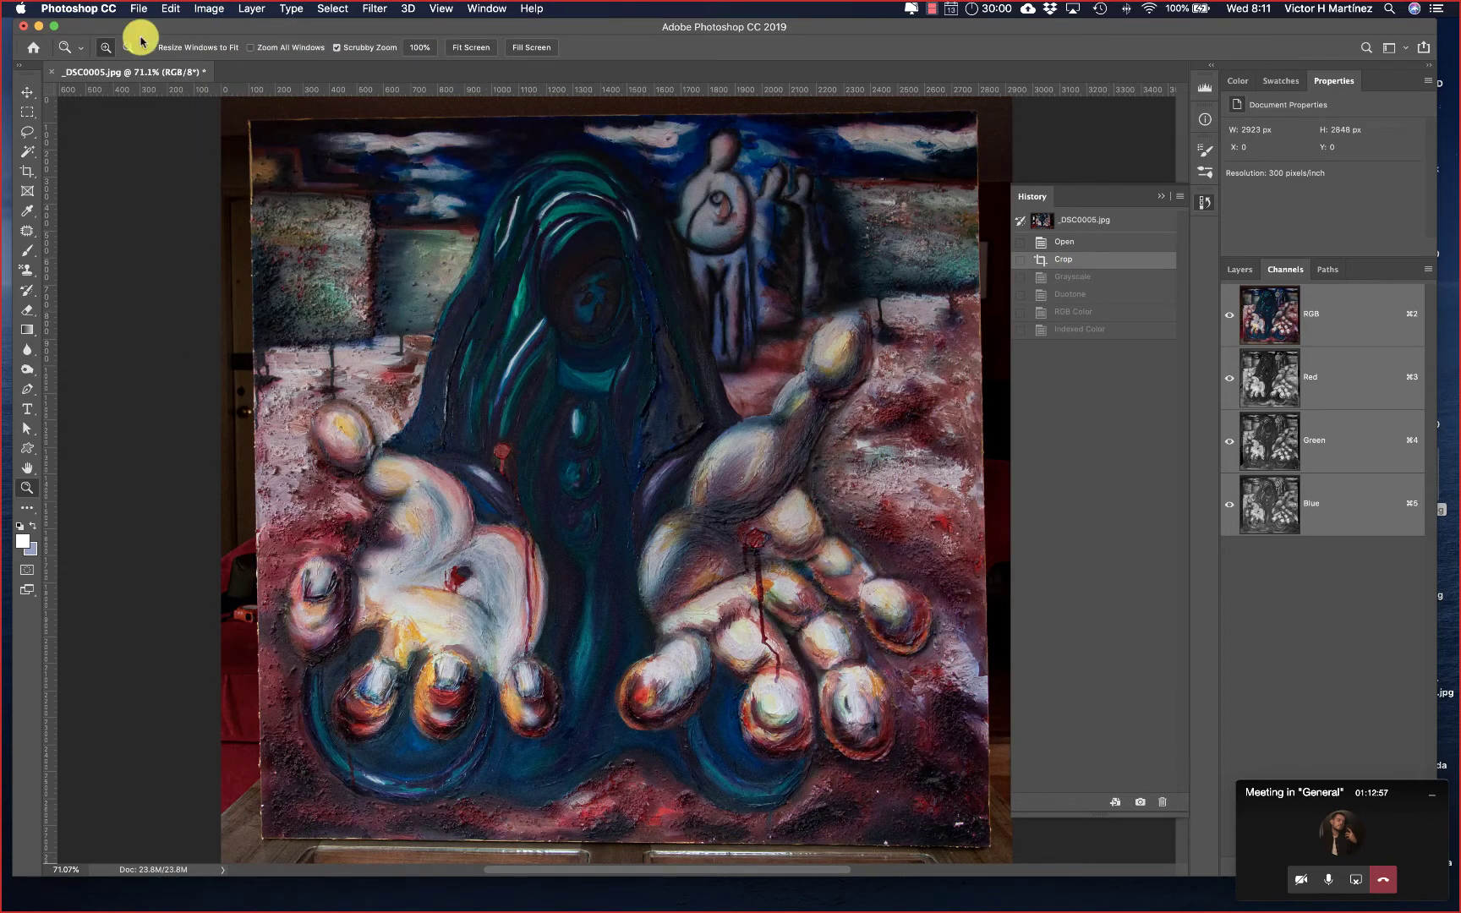
# Step: Convert the painting to CMYK Color mode, accepting the U.S. Web Coated (SWOP) v2 profile
pyautogui.click(212, 11)
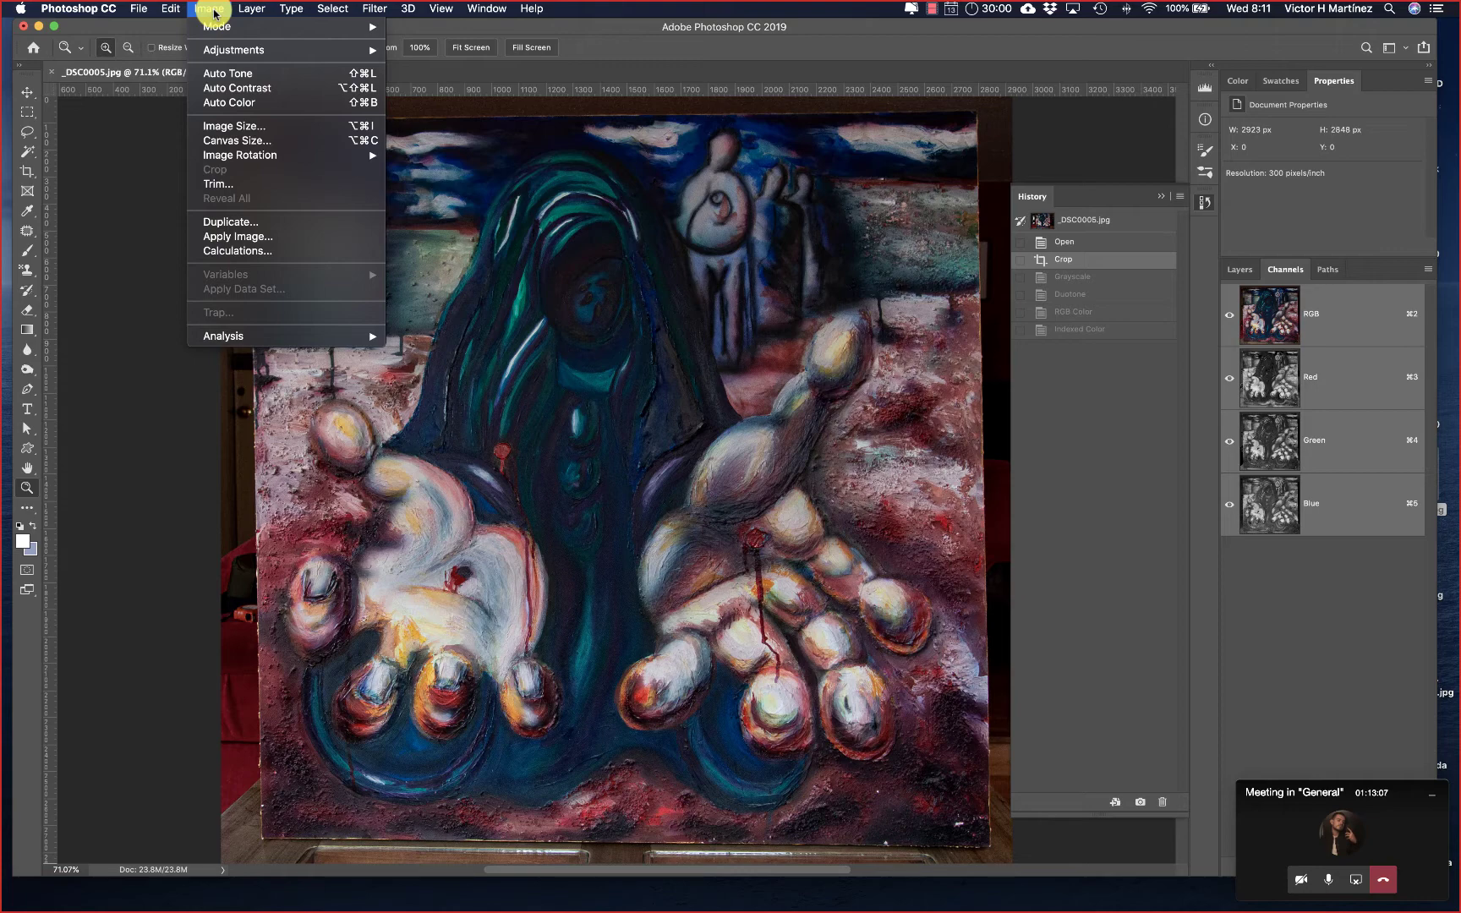
pyautogui.moveTo(212, 24)
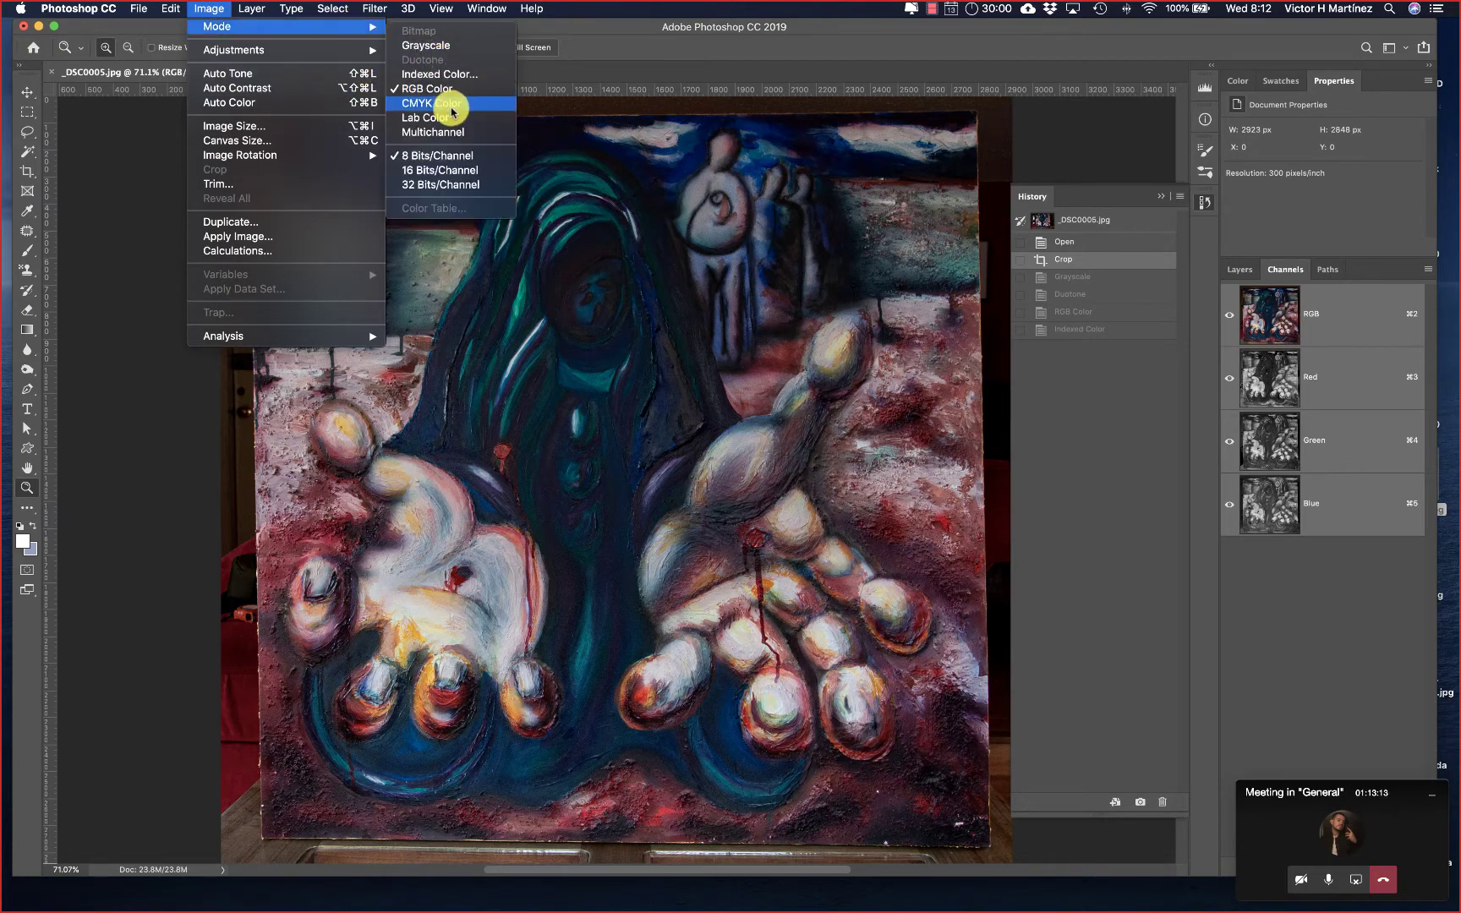
pyautogui.click(453, 111)
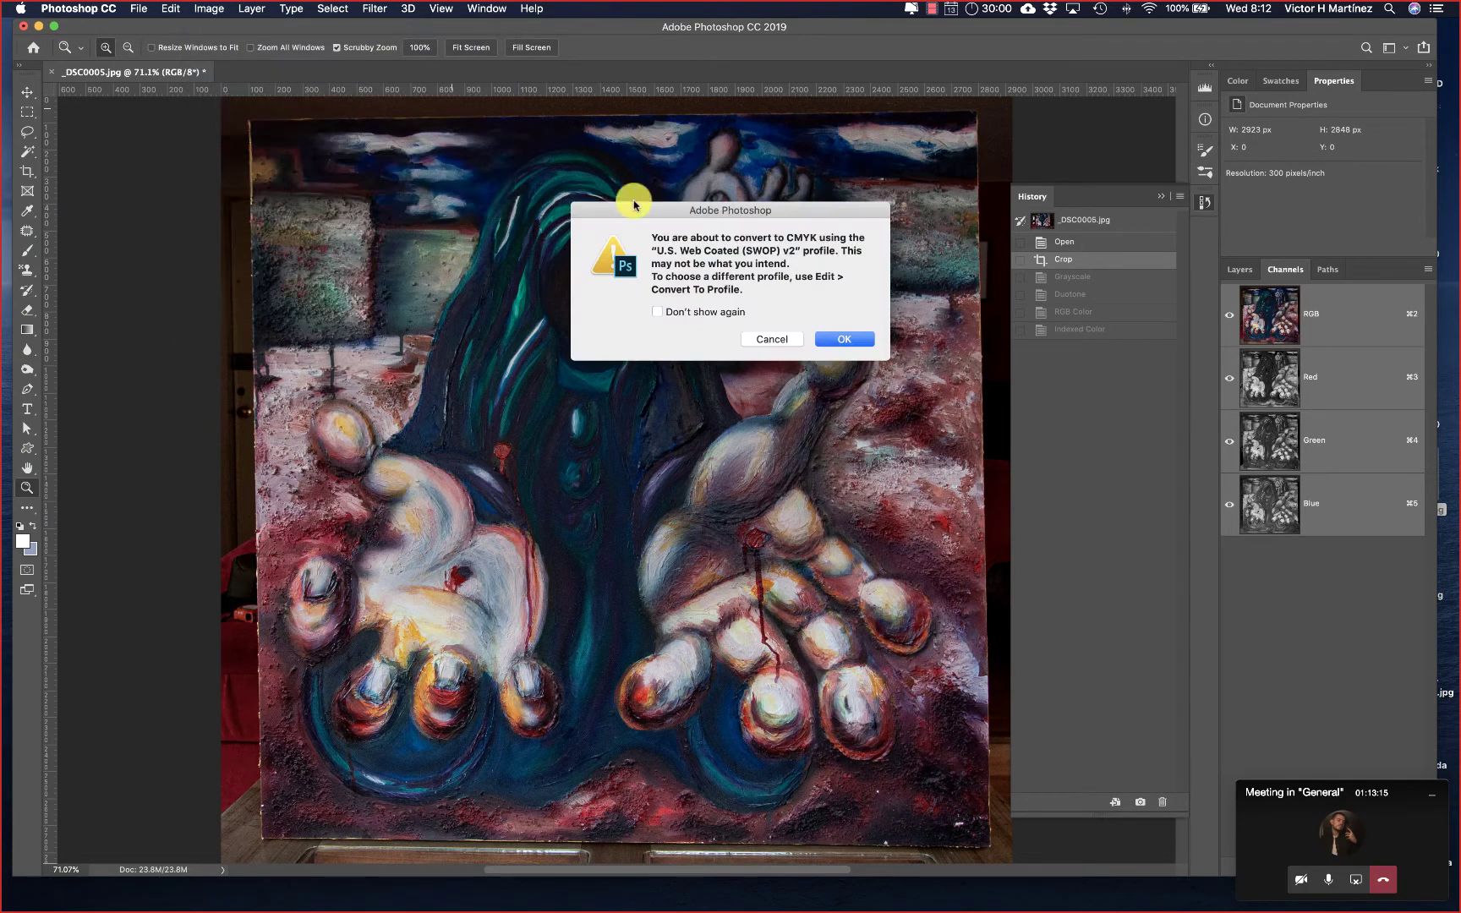
pyautogui.click(842, 338)
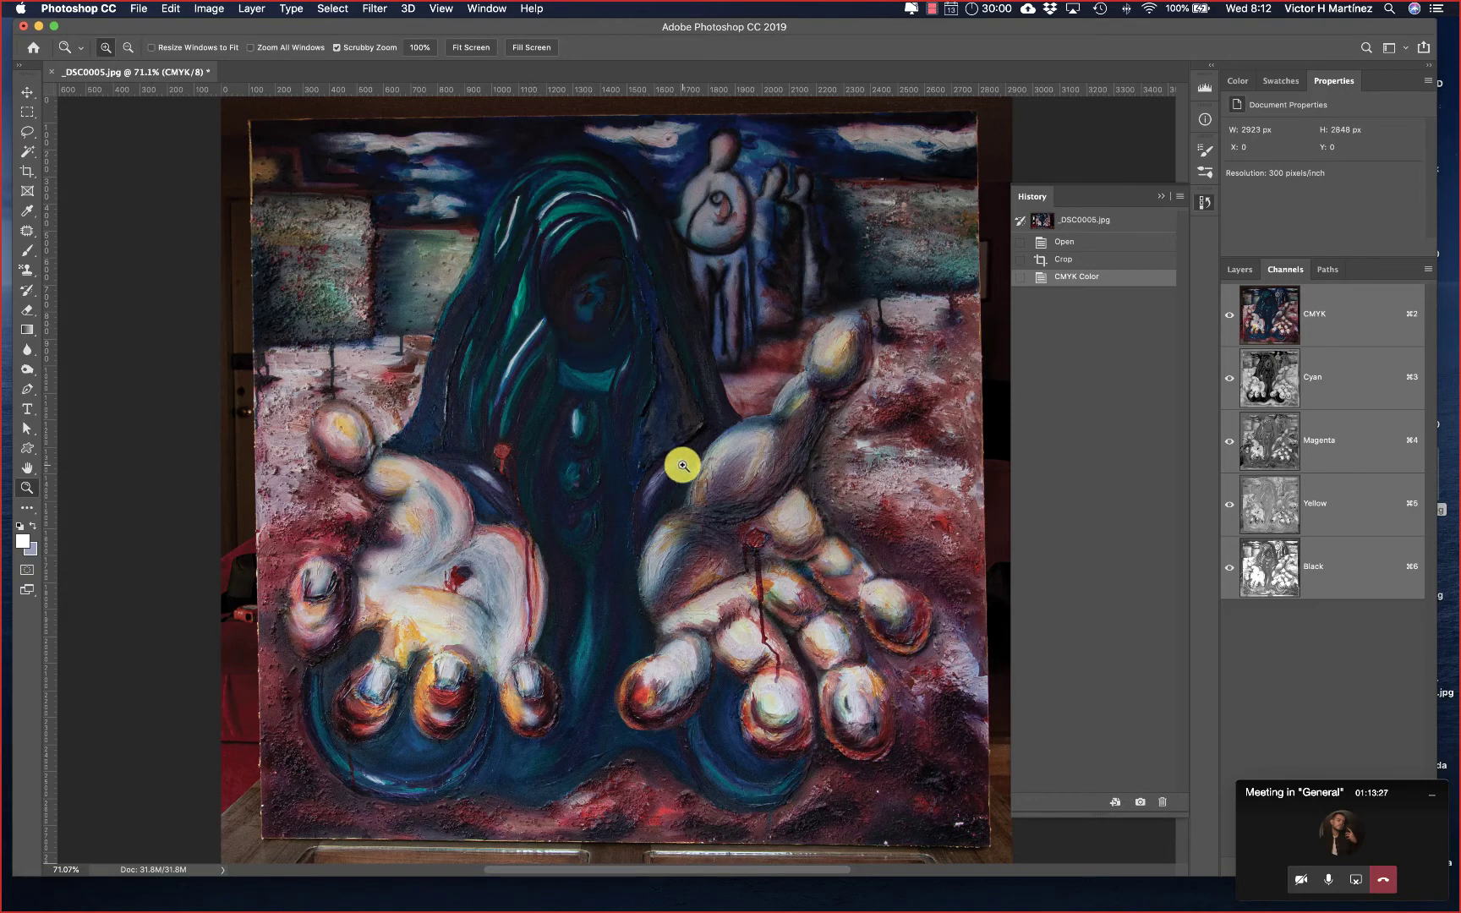
# Step: Examine the Cyan, Magenta, Yellow and Black channels one by one in two passes, returning to the CMYK composite after each
pyautogui.click(1358, 372)
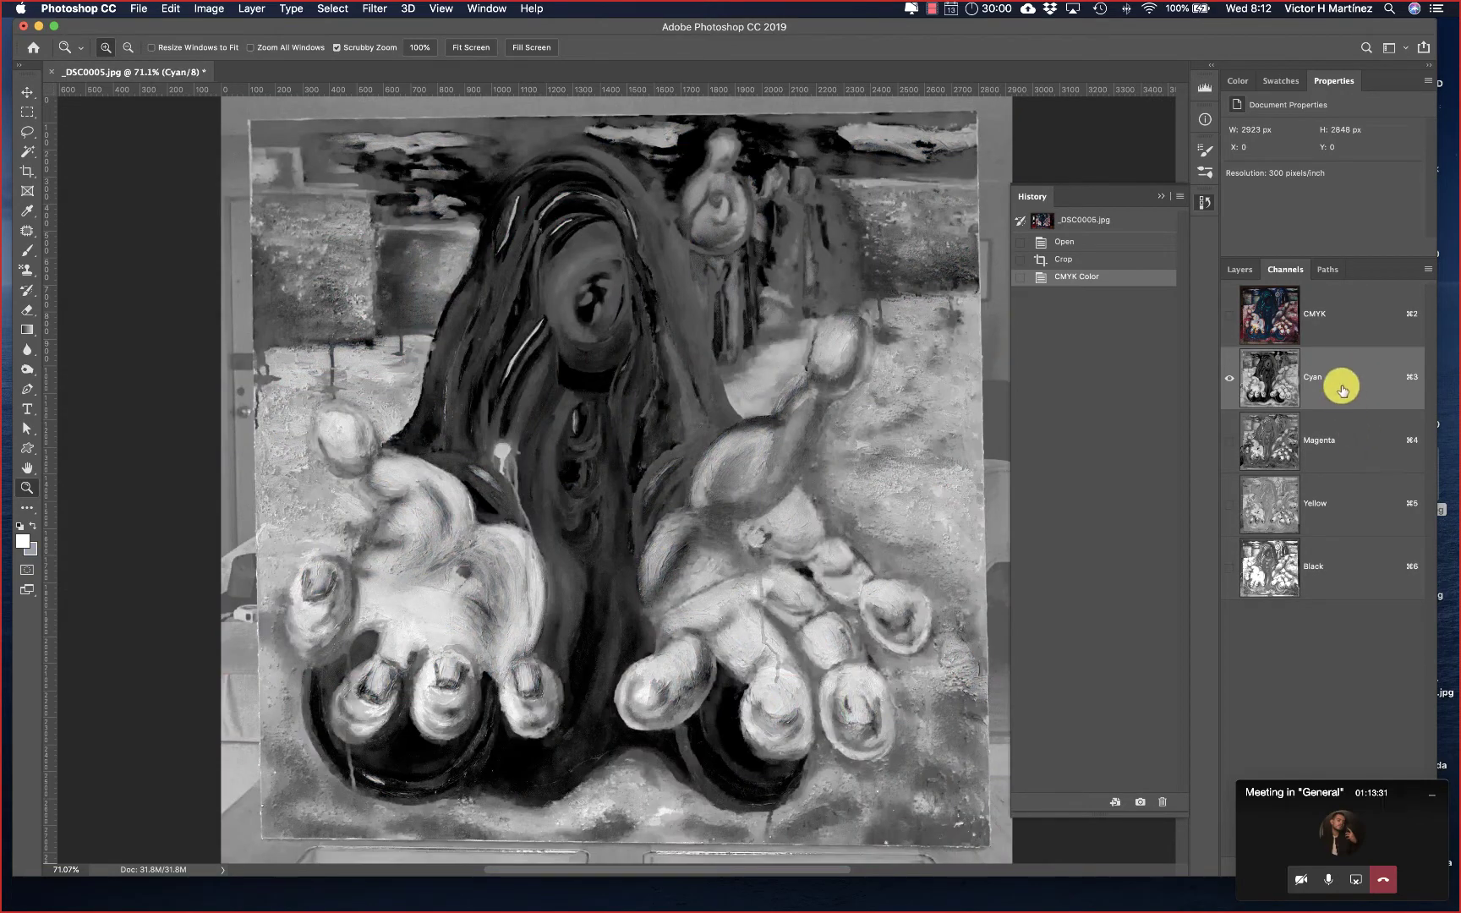
pyautogui.click(1342, 427)
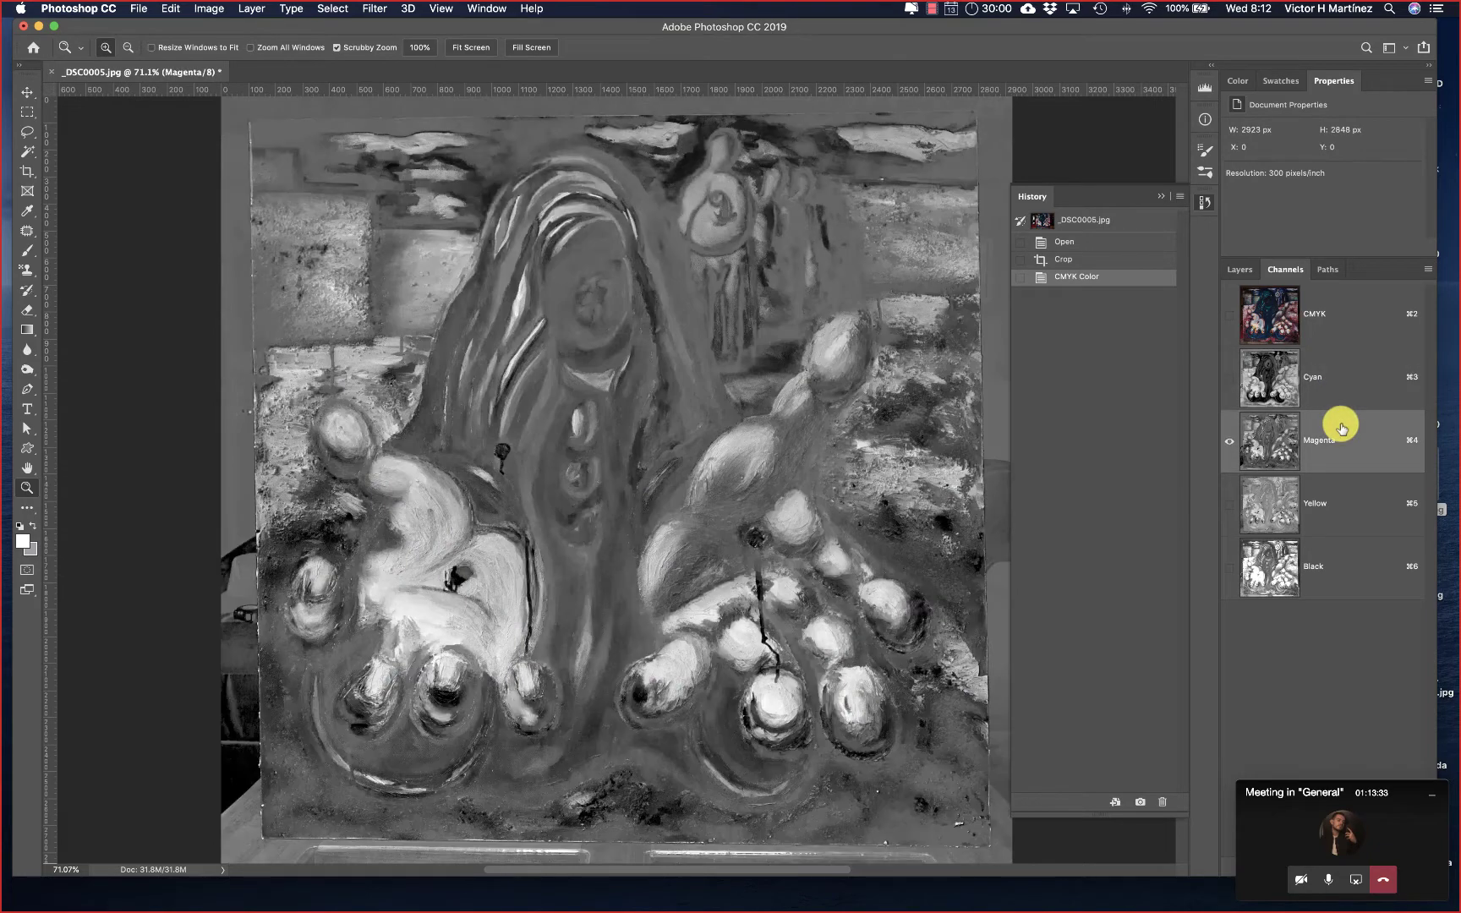
pyautogui.click(1354, 513)
pyautogui.click(1351, 576)
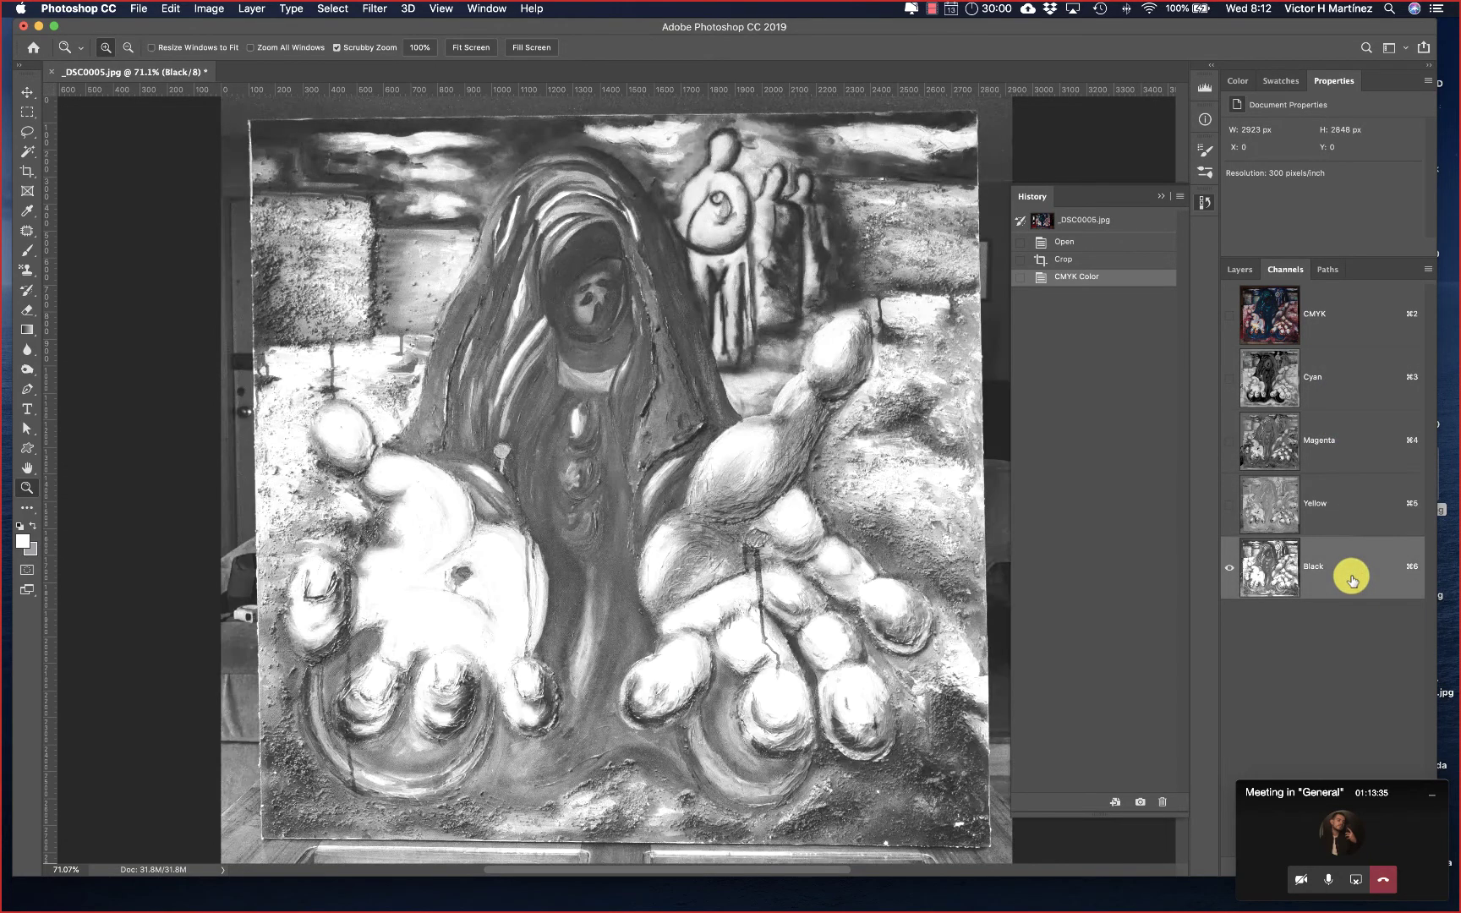
pyautogui.click(1347, 323)
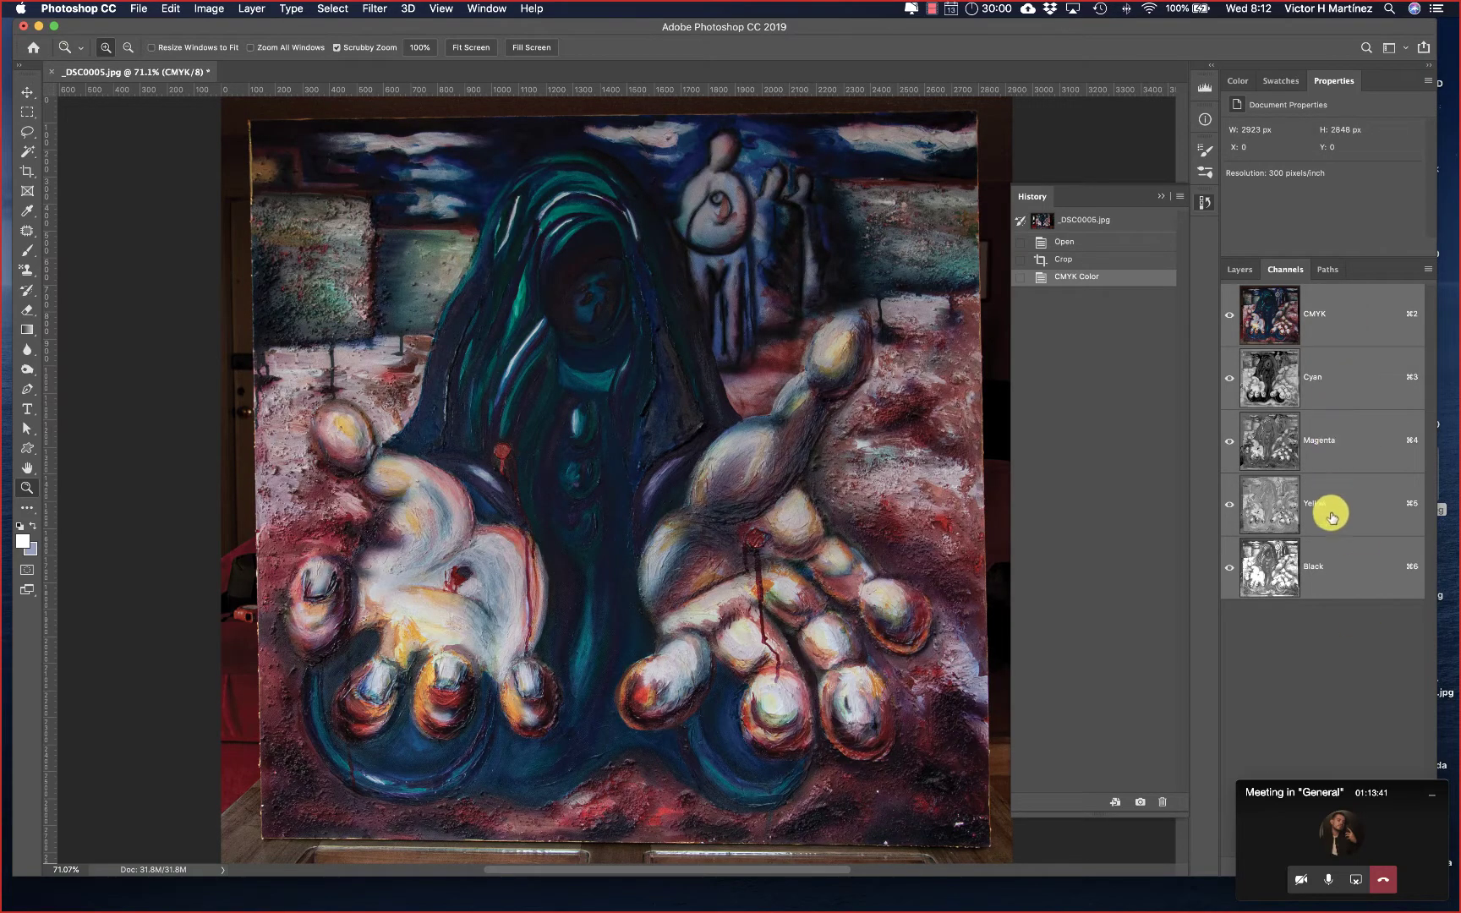
pyautogui.click(1355, 386)
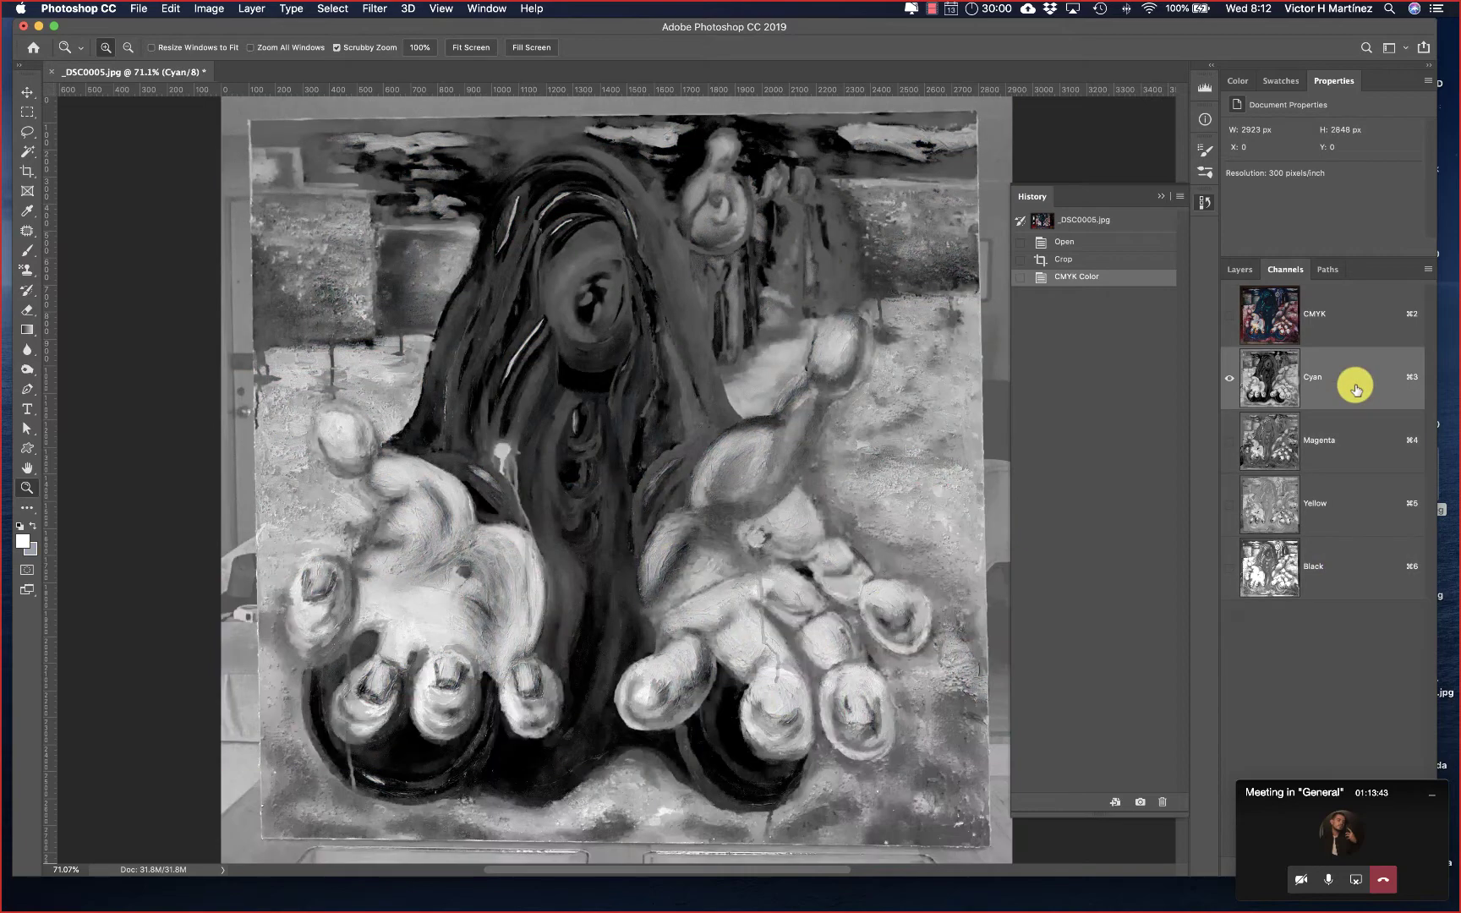
pyautogui.click(1353, 431)
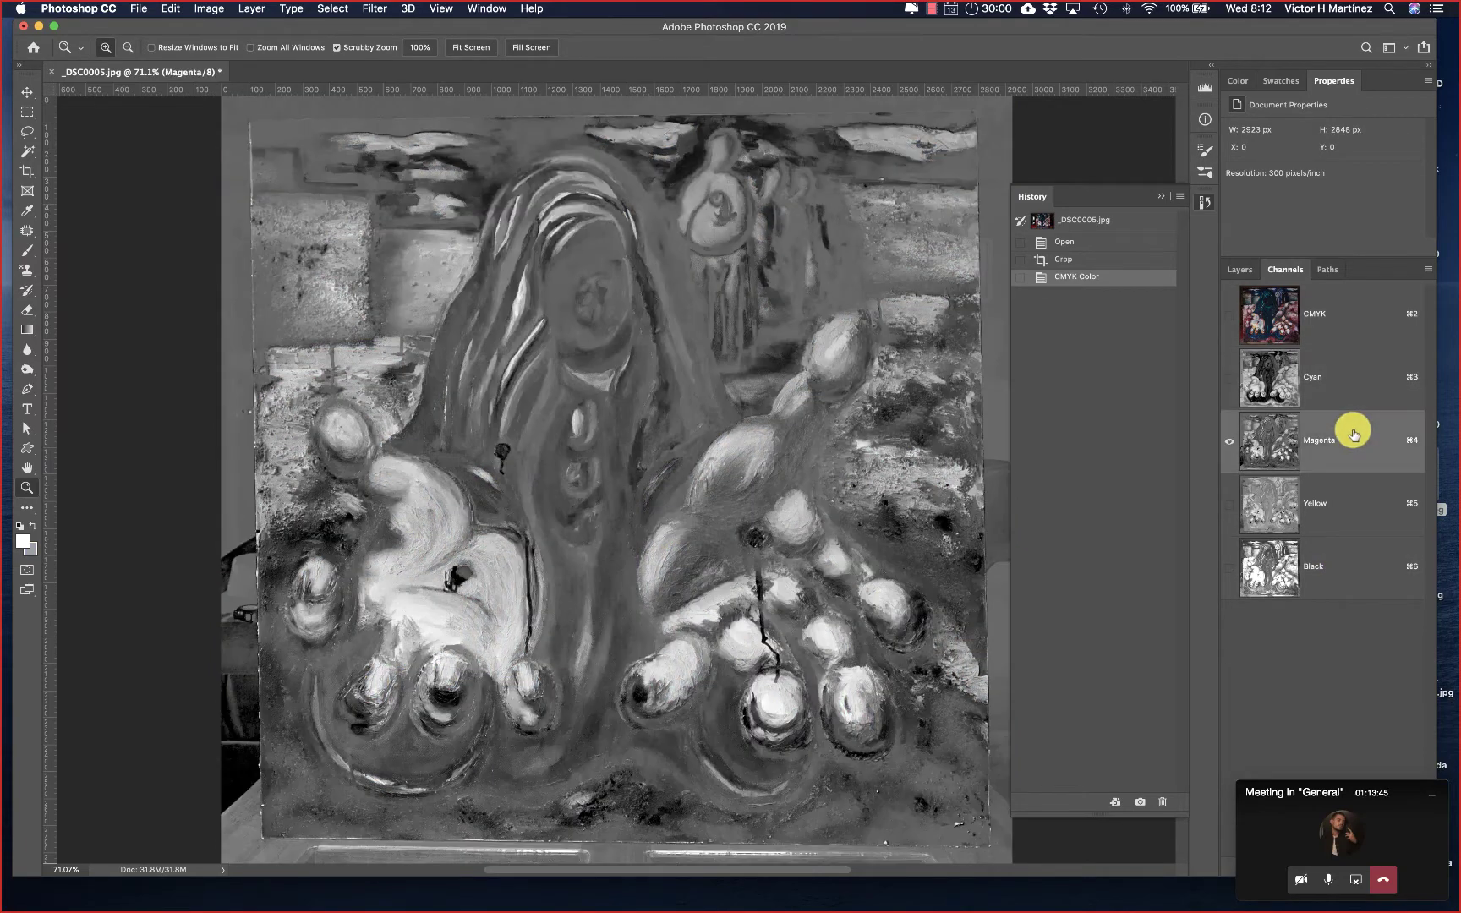
pyautogui.click(1352, 513)
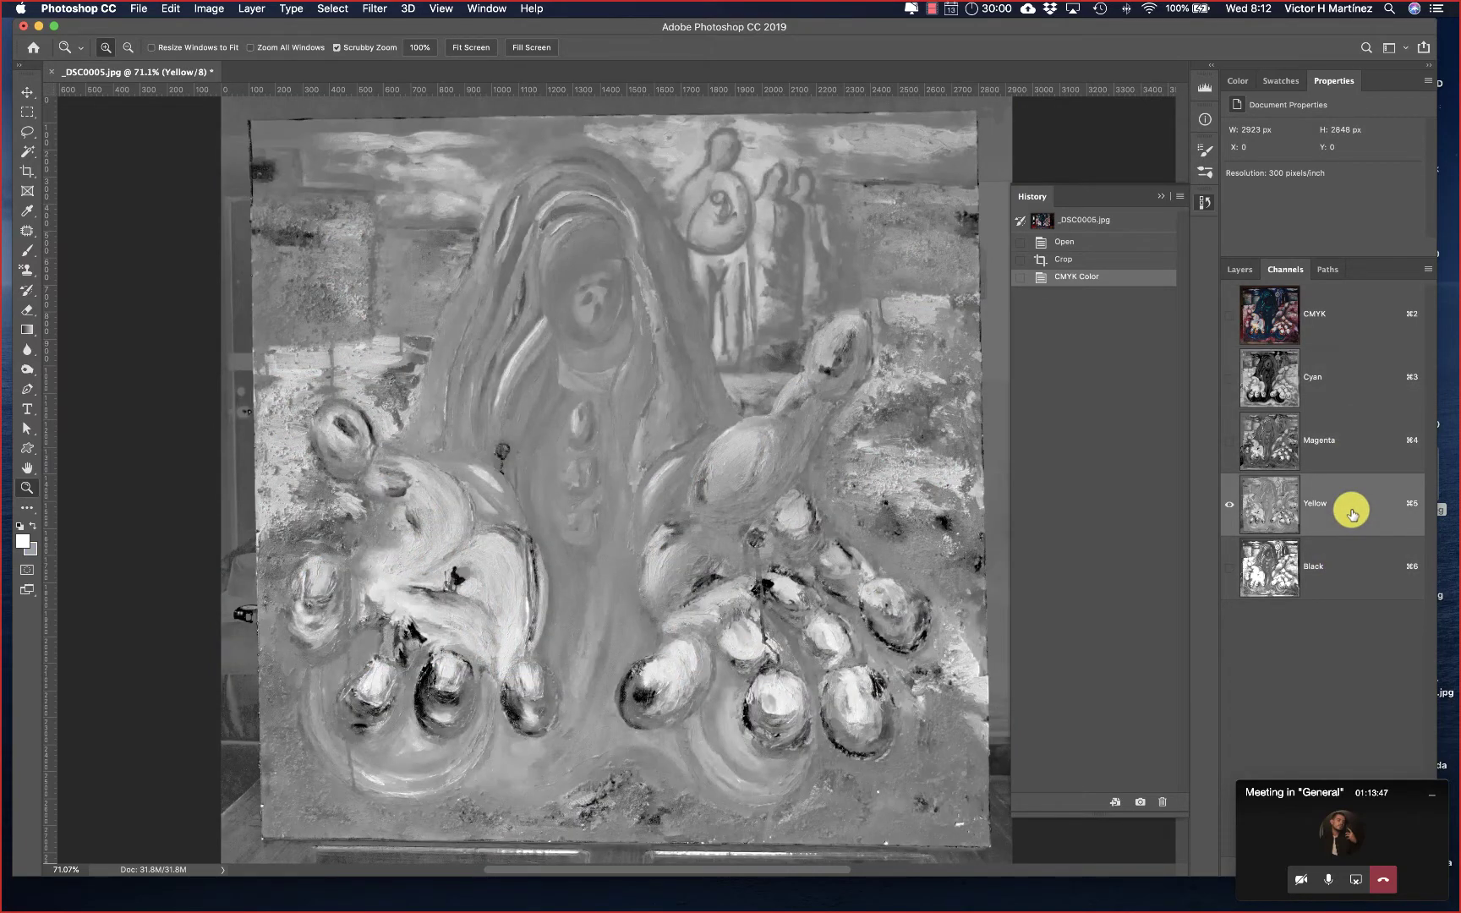
pyautogui.click(1344, 558)
pyautogui.click(1344, 317)
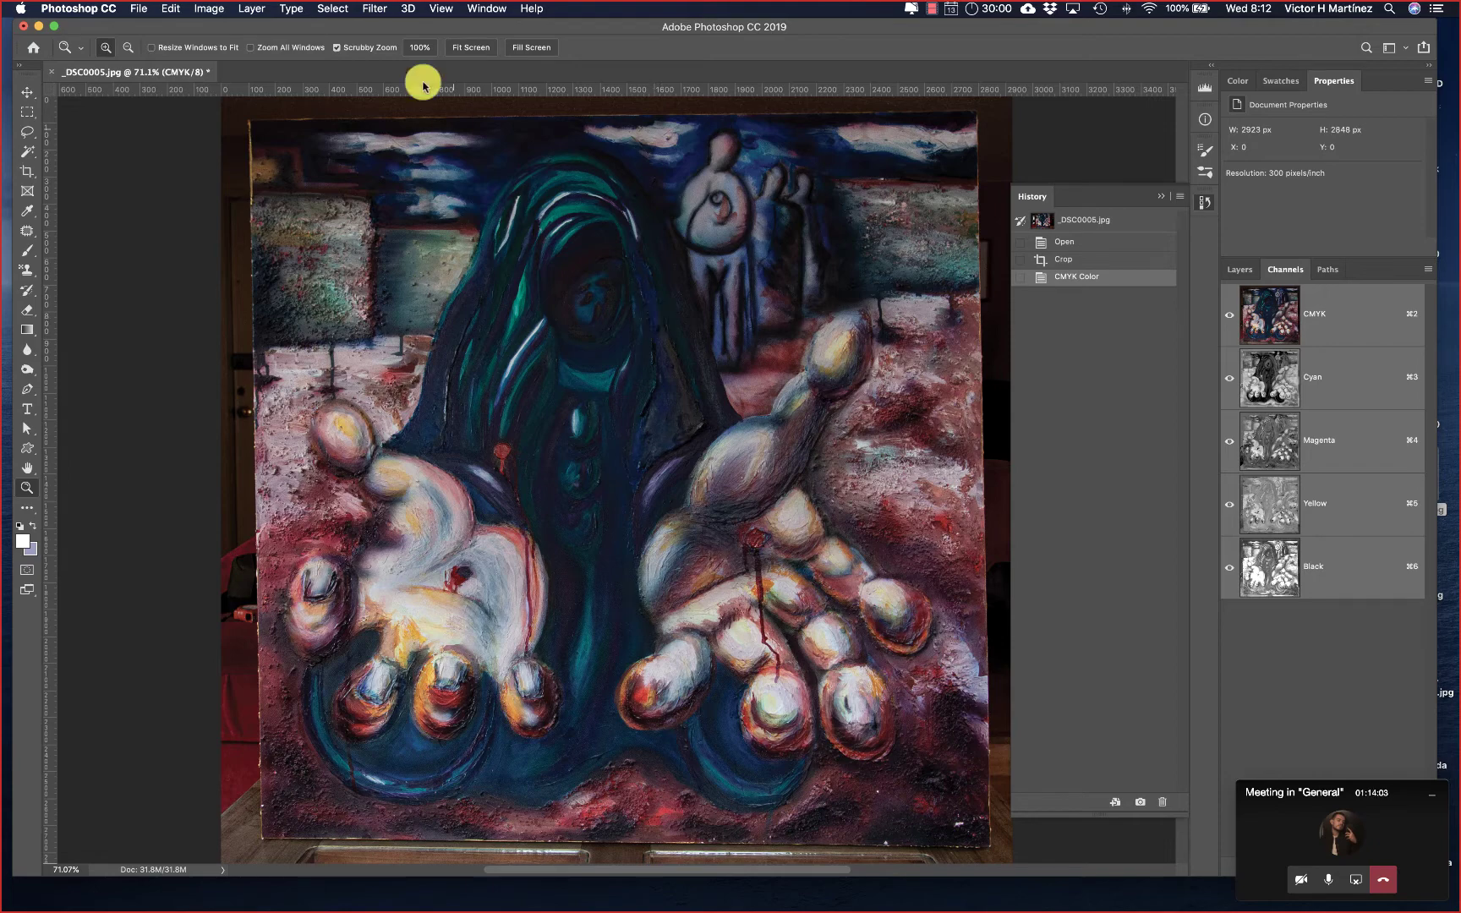
# Step: Revert the CMYK image to the Crop history state
pyautogui.click(209, 12)
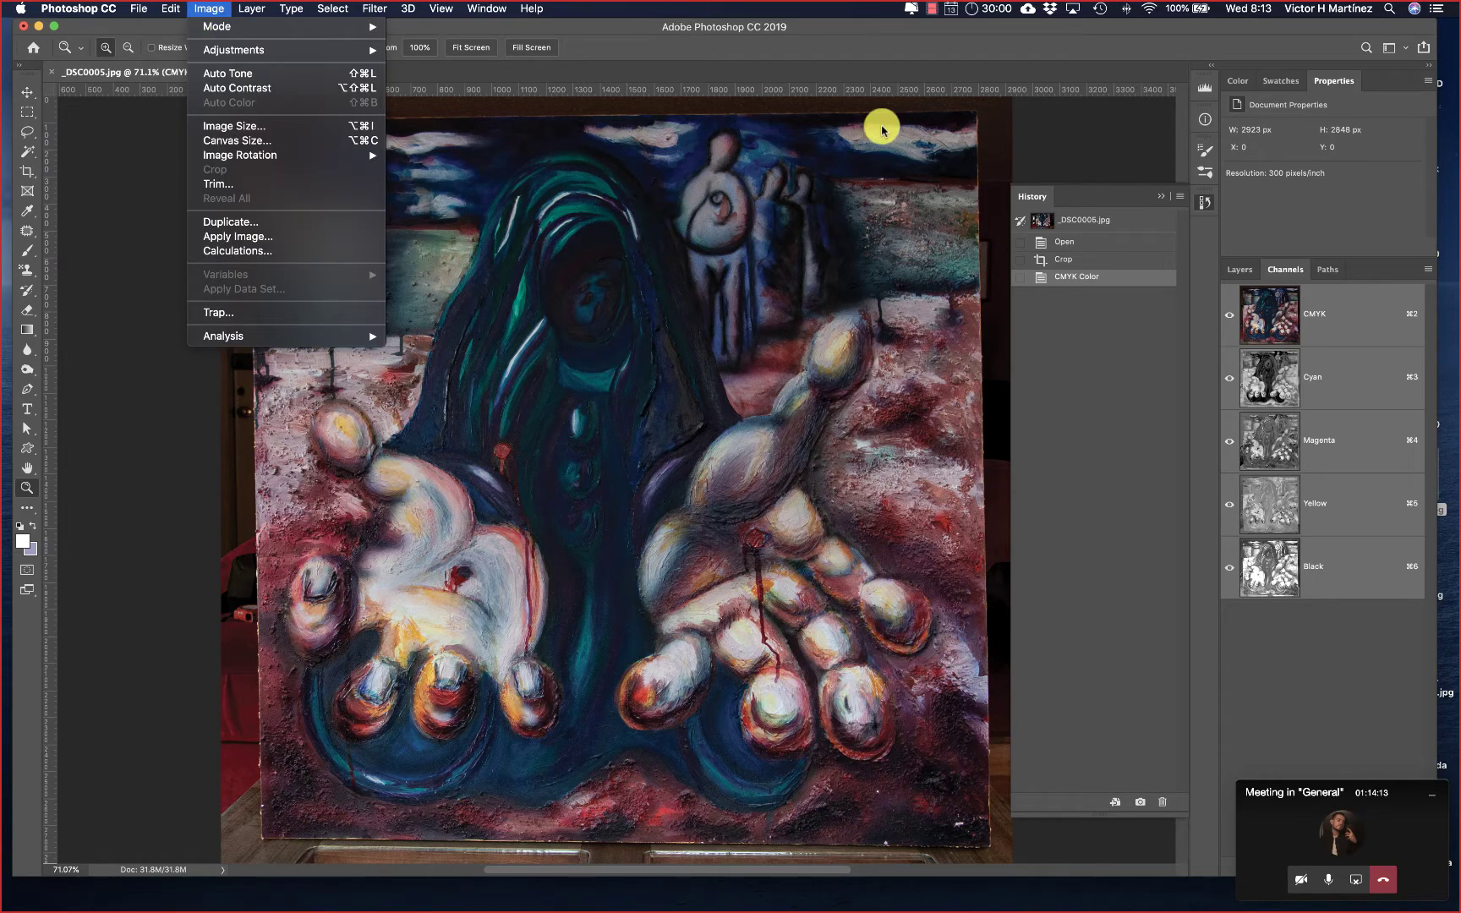
pyautogui.click(1218, 351)
pyautogui.click(1096, 260)
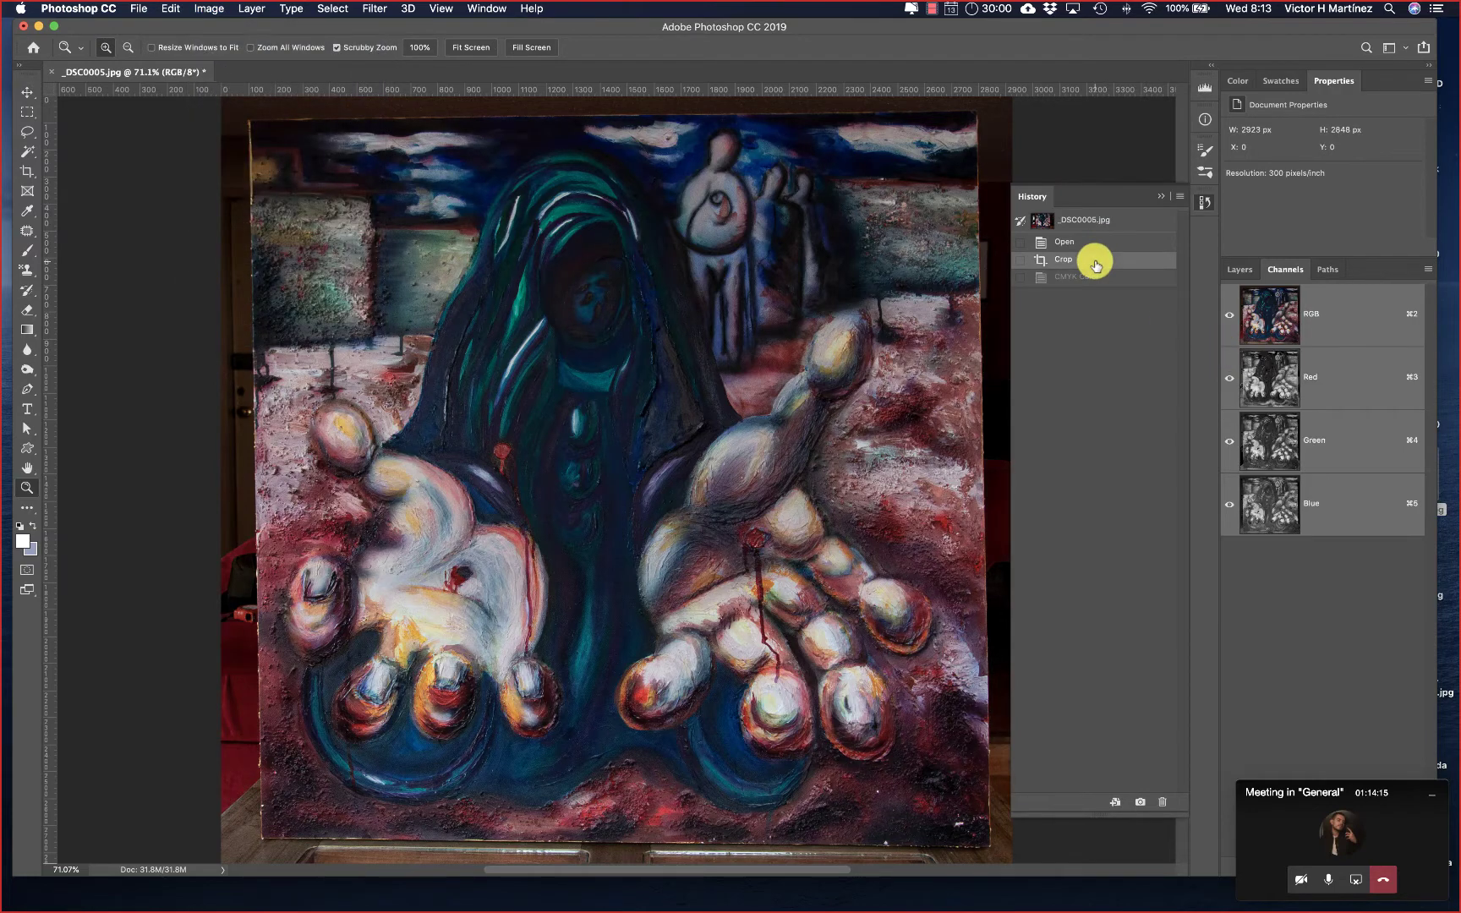
# Step: Convert the cropped RGB painting to Multichannel mode
pyautogui.click(210, 10)
pyautogui.moveTo(216, 27)
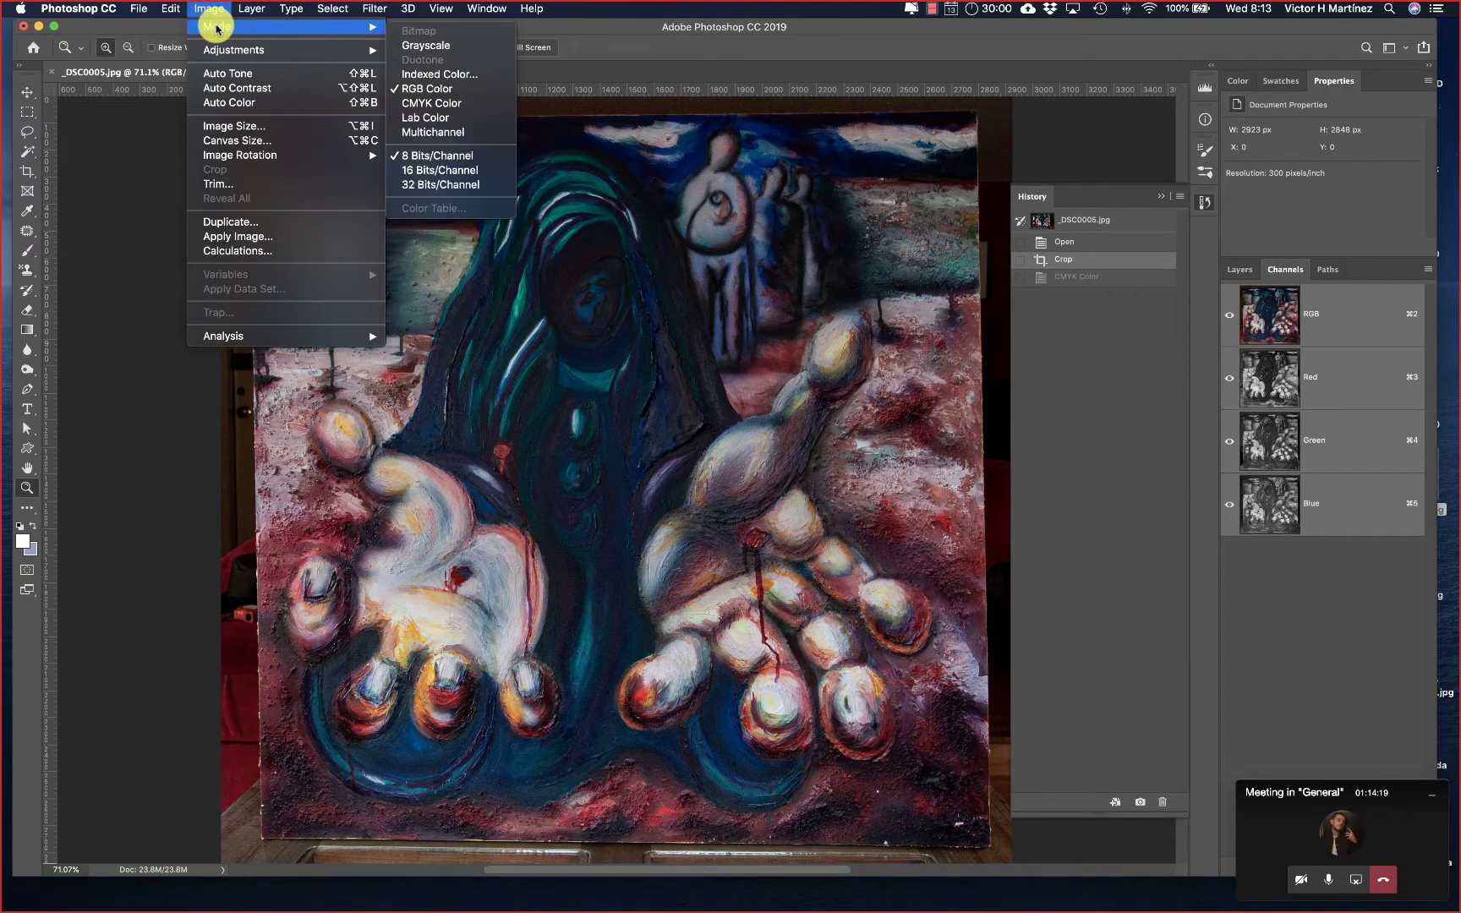
pyautogui.moveTo(352, 55)
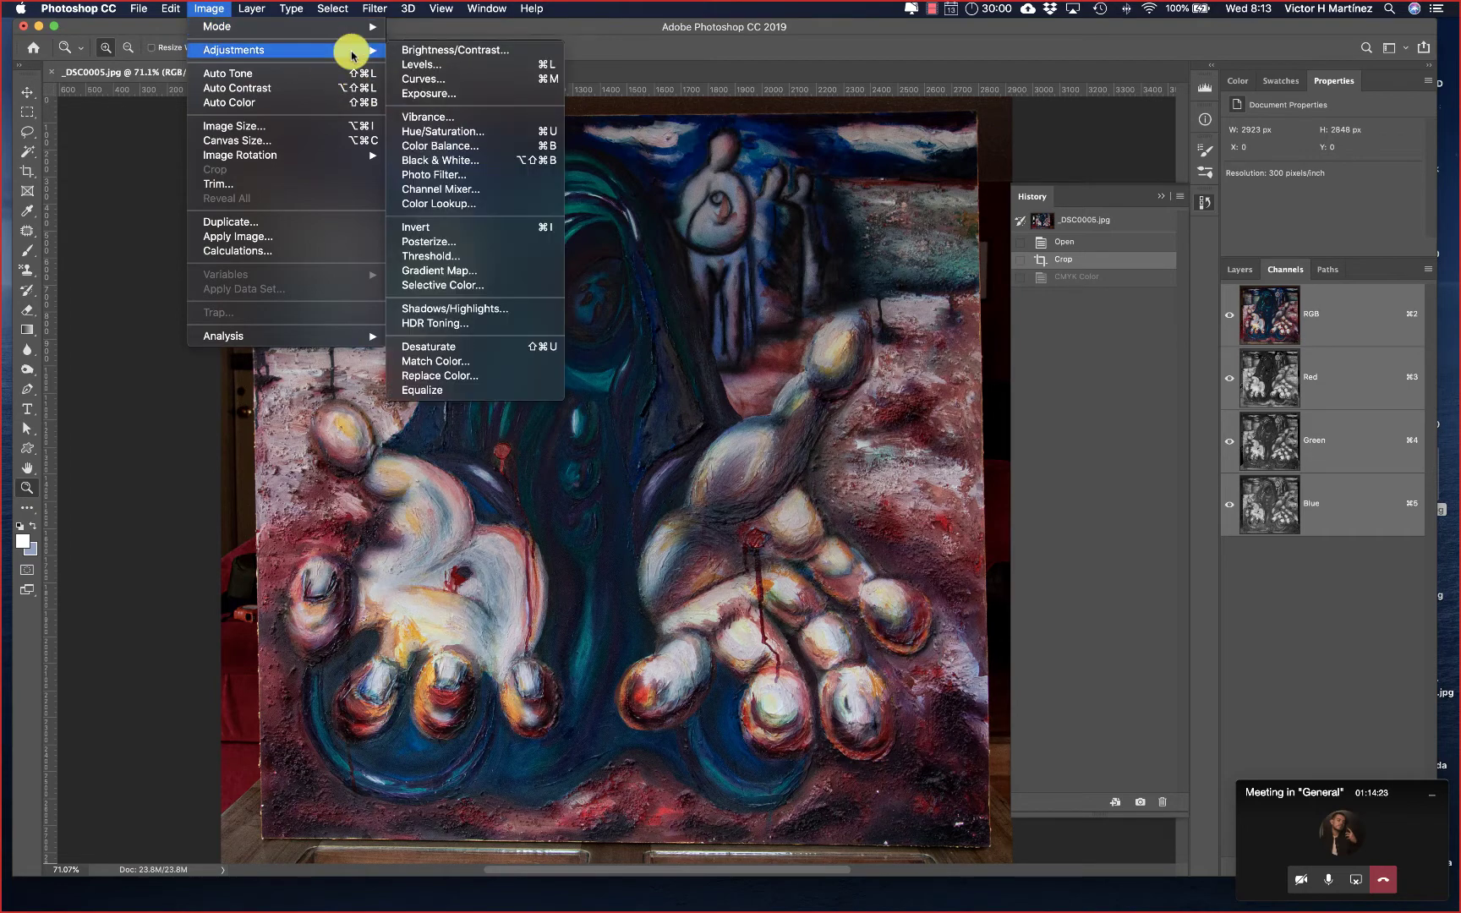
pyautogui.moveTo(351, 28)
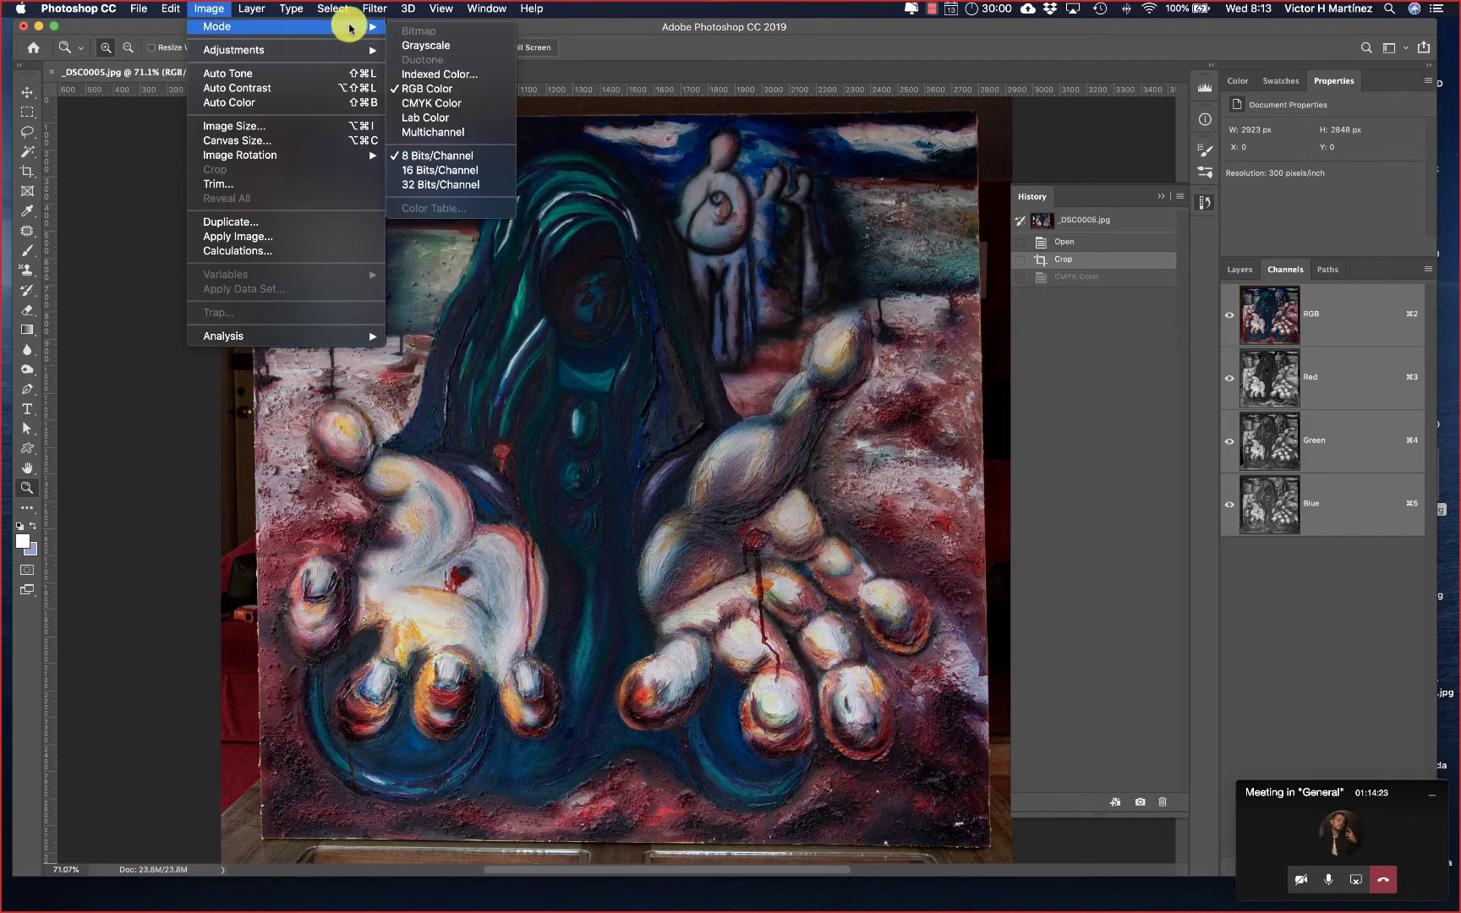
pyautogui.click(450, 134)
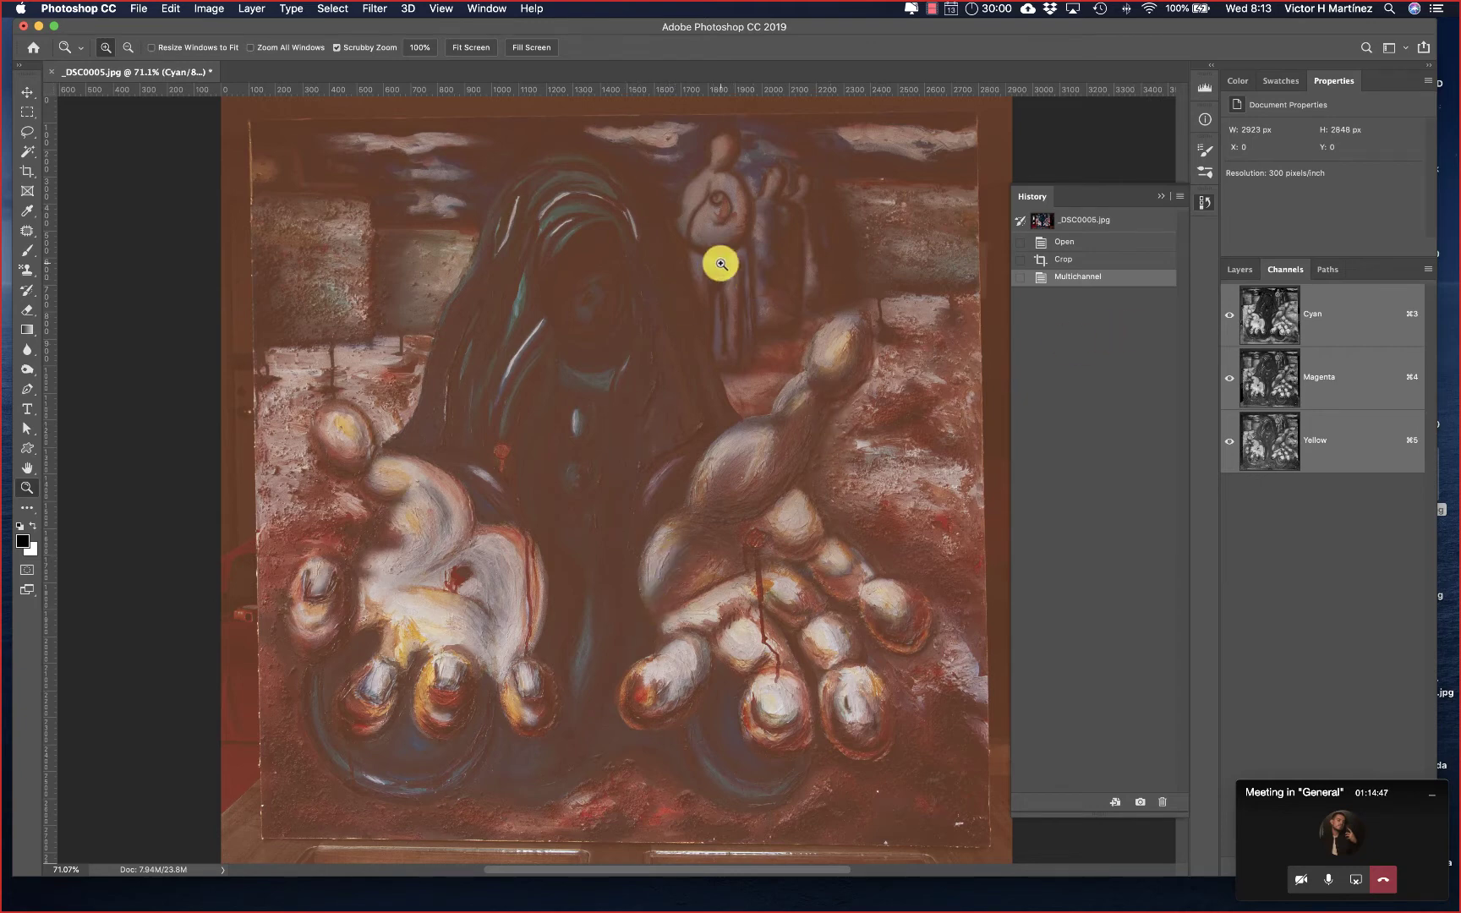
# Step: Convert the multichannel image to Lab Color and revert it to the Crop history state
pyautogui.click(208, 9)
pyautogui.moveTo(209, 26)
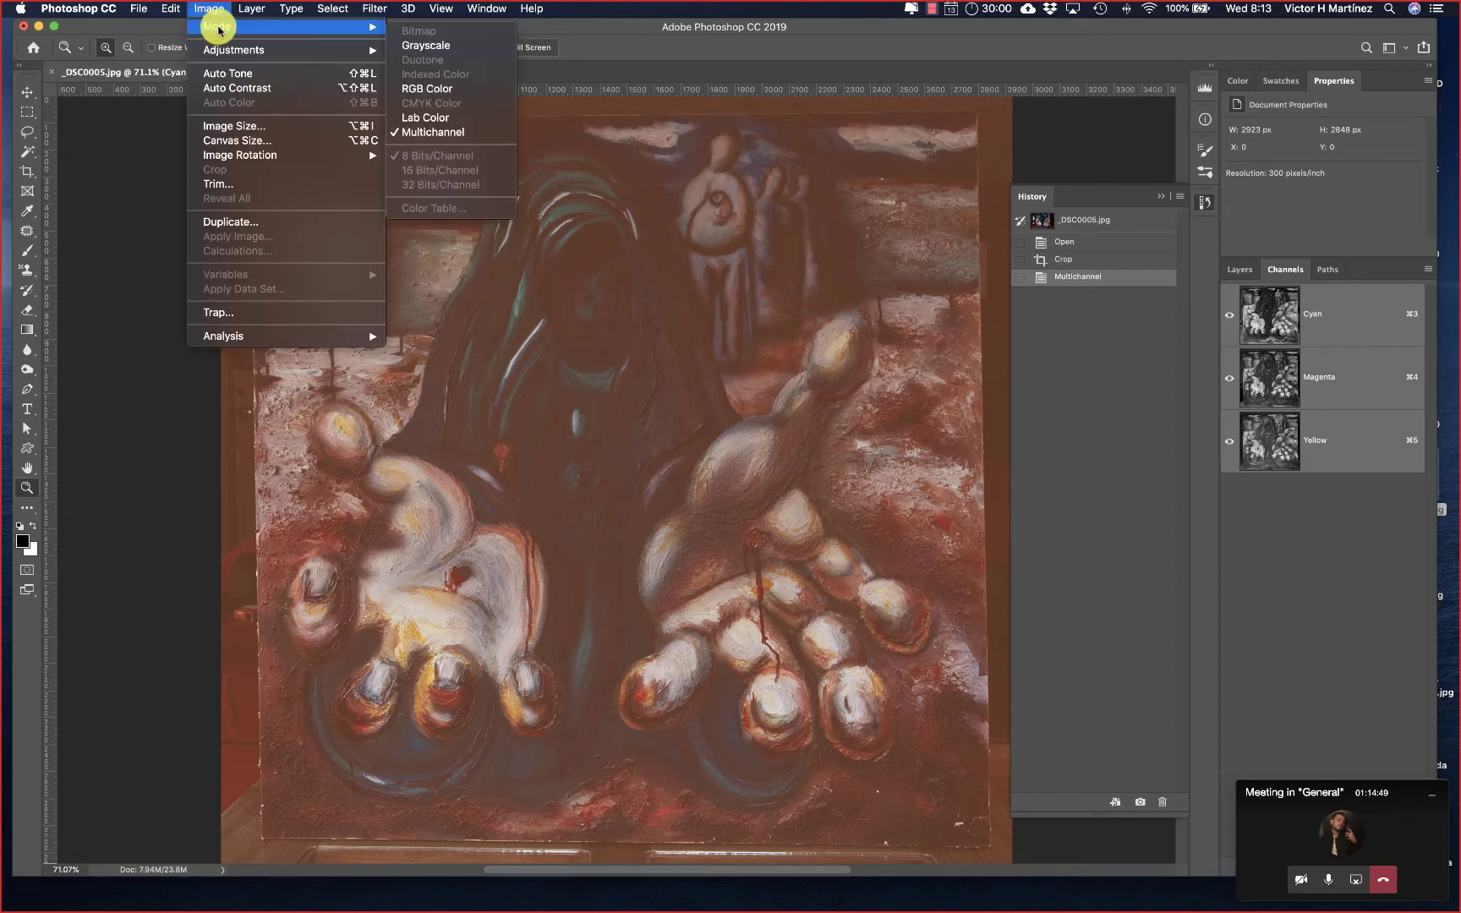
pyautogui.click(434, 120)
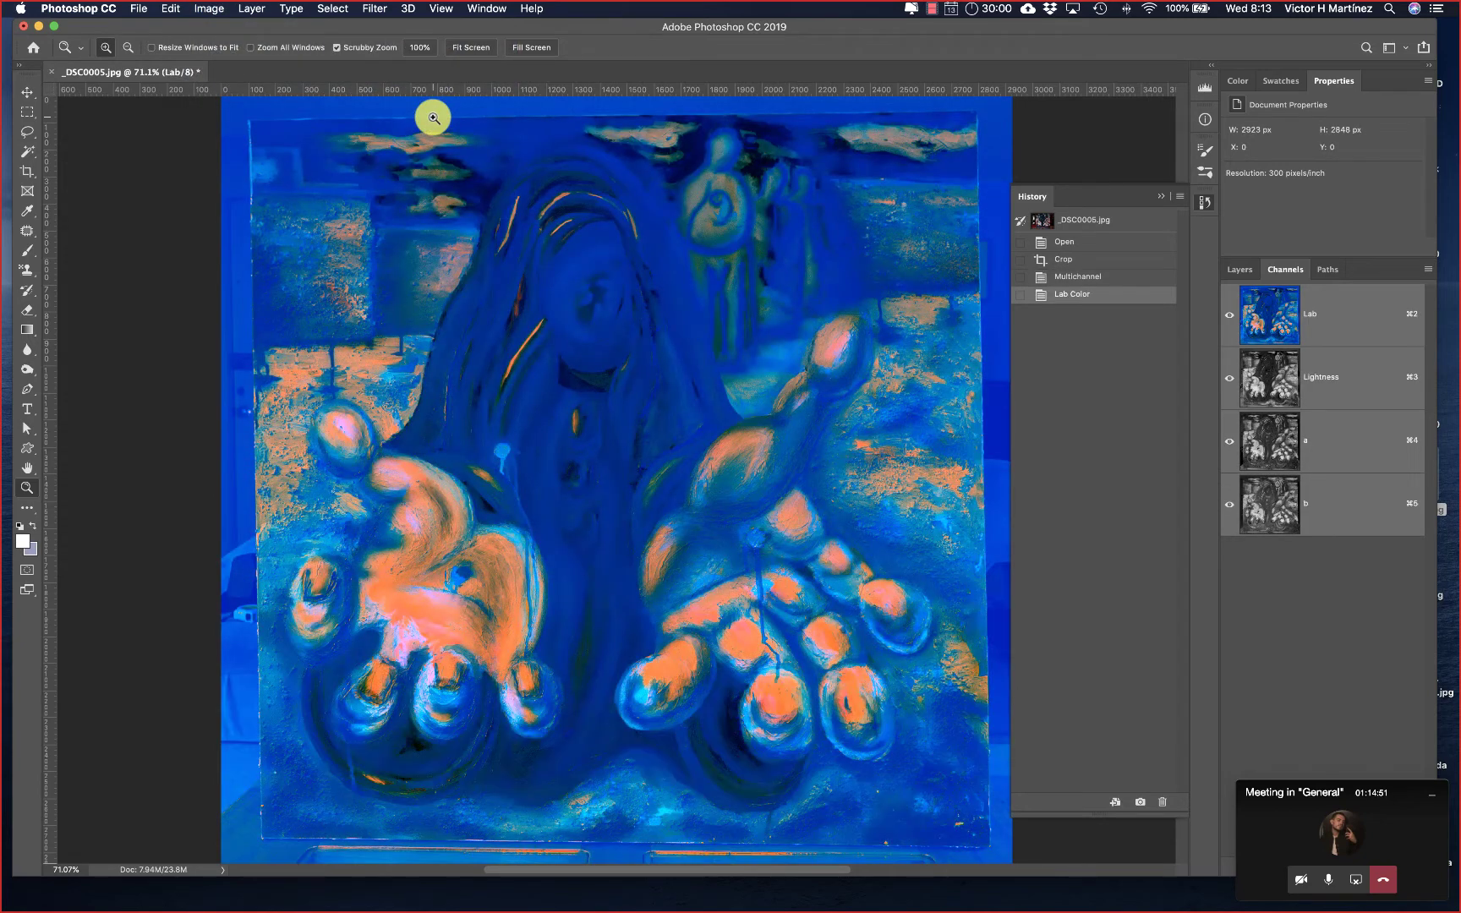
pyautogui.click(1099, 260)
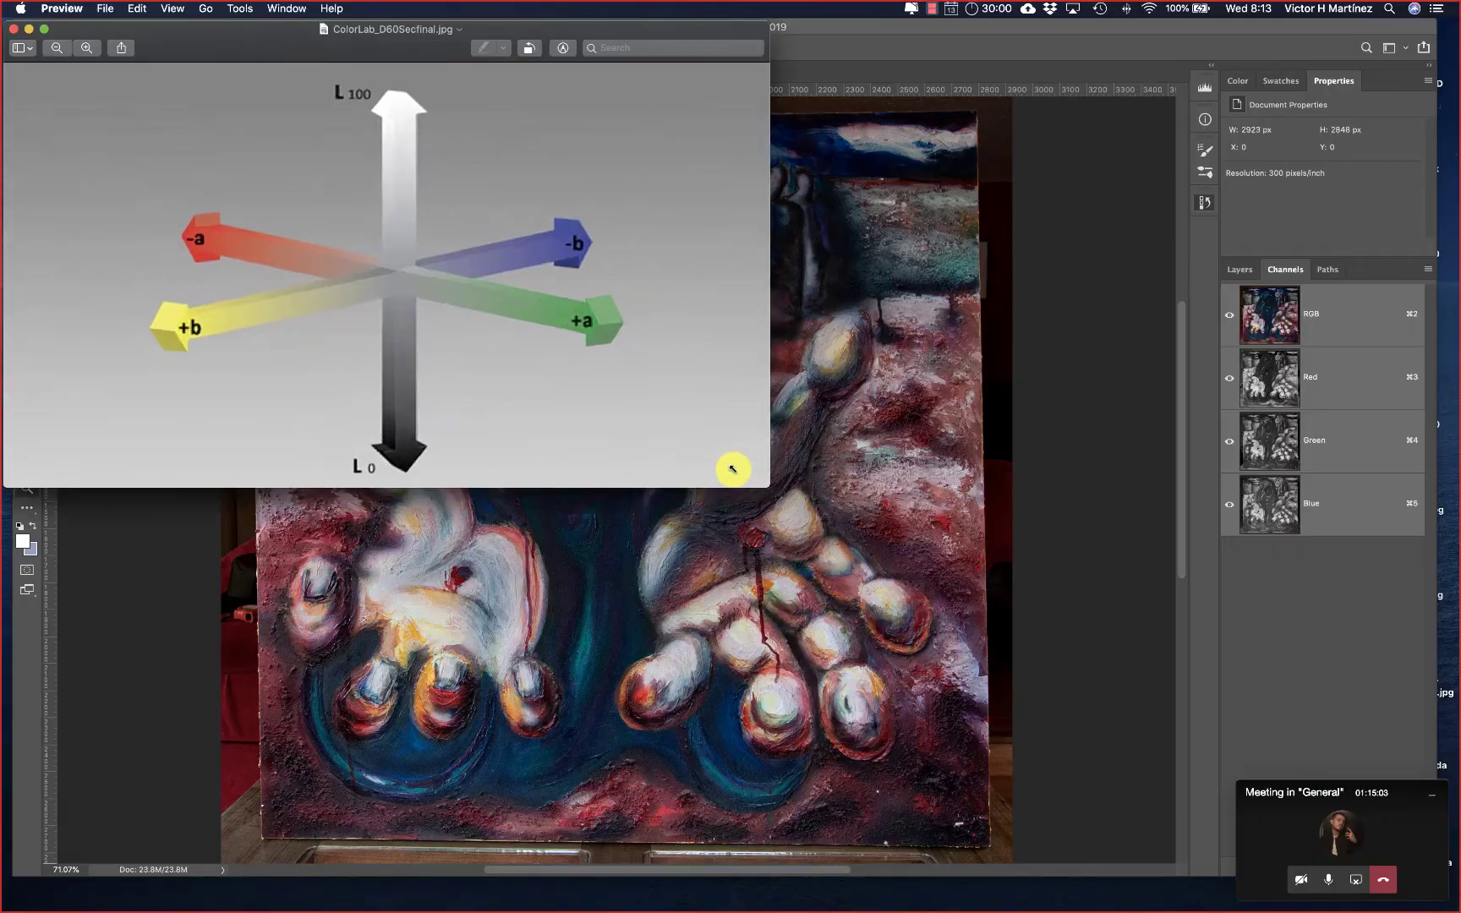
# Step: Enlarge and reposition the Lab color axes diagram ColorLab_D60Secfinal.jpg in Preview to examine it, and return to Photoshop
pyautogui.moveTo(732, 469); pyautogui.dragTo(1200, 780)
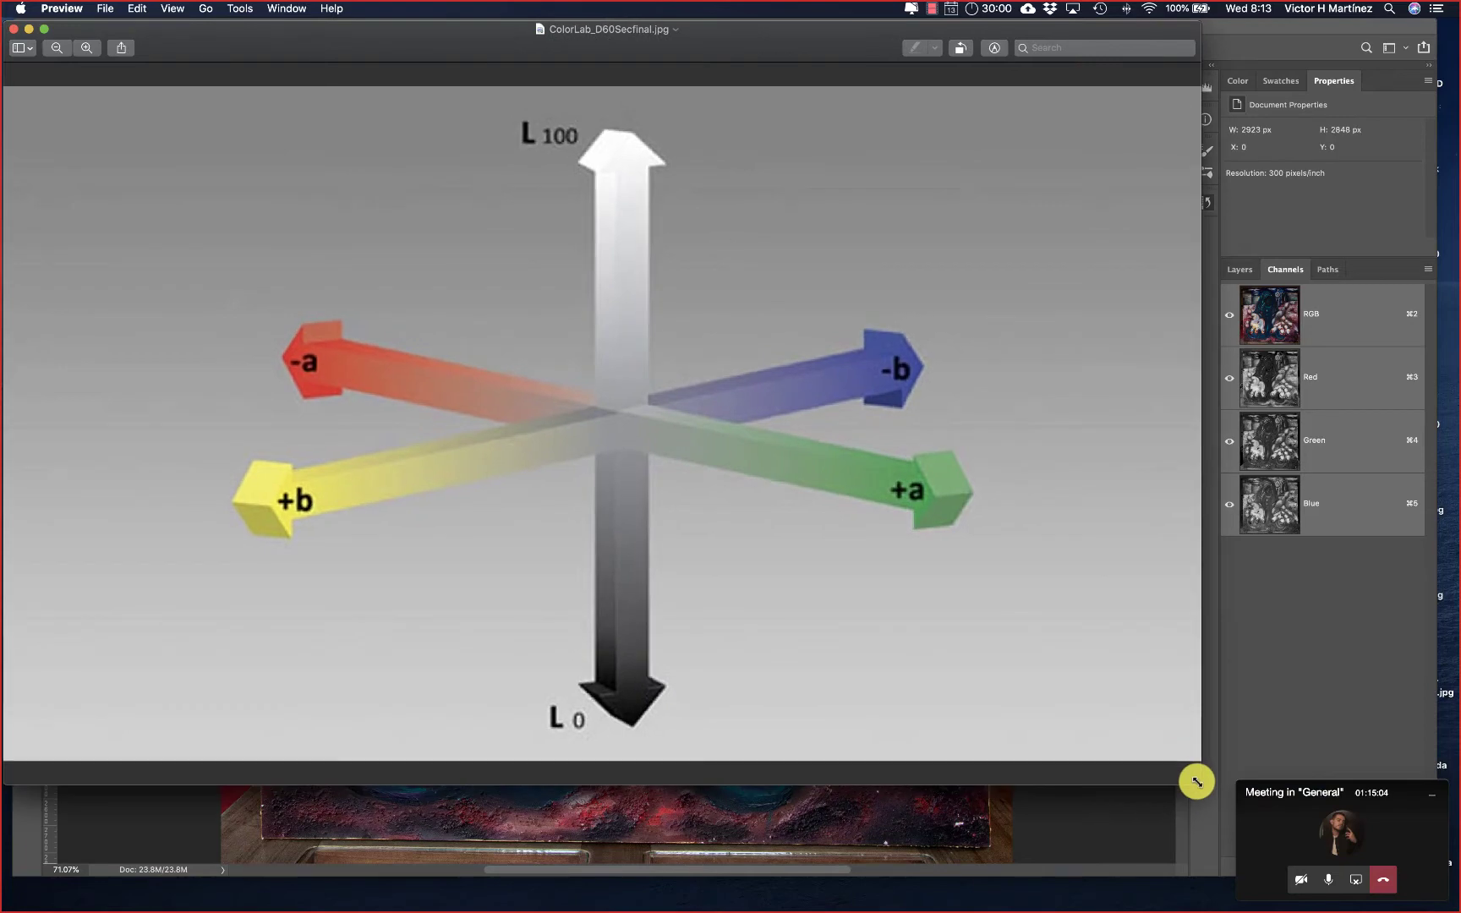
pyautogui.moveTo(824, 35); pyautogui.dragTo(911, 60)
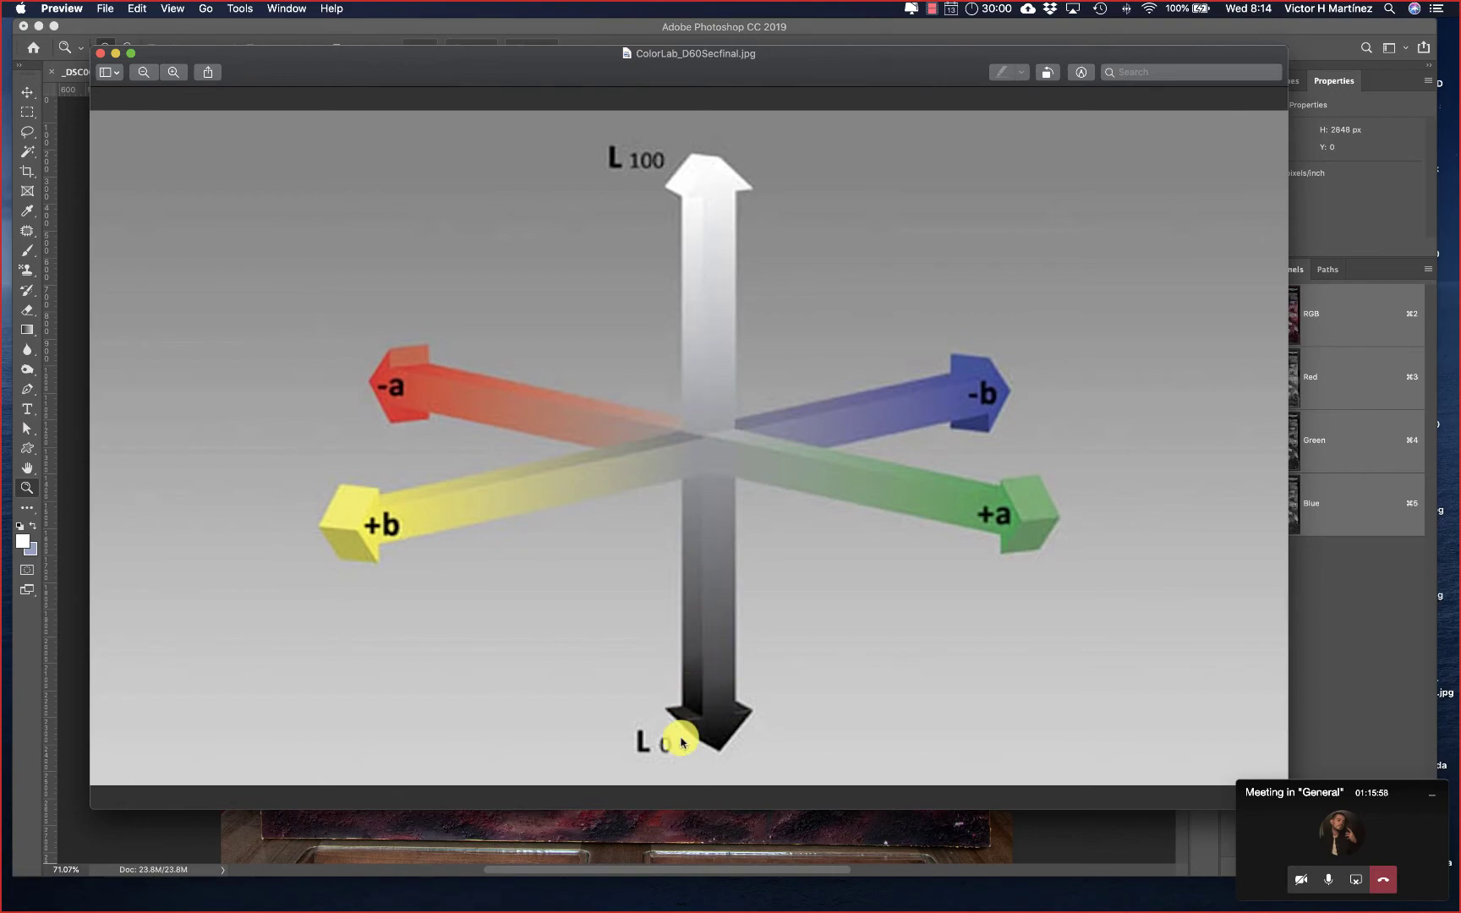
pyautogui.click(647, 820)
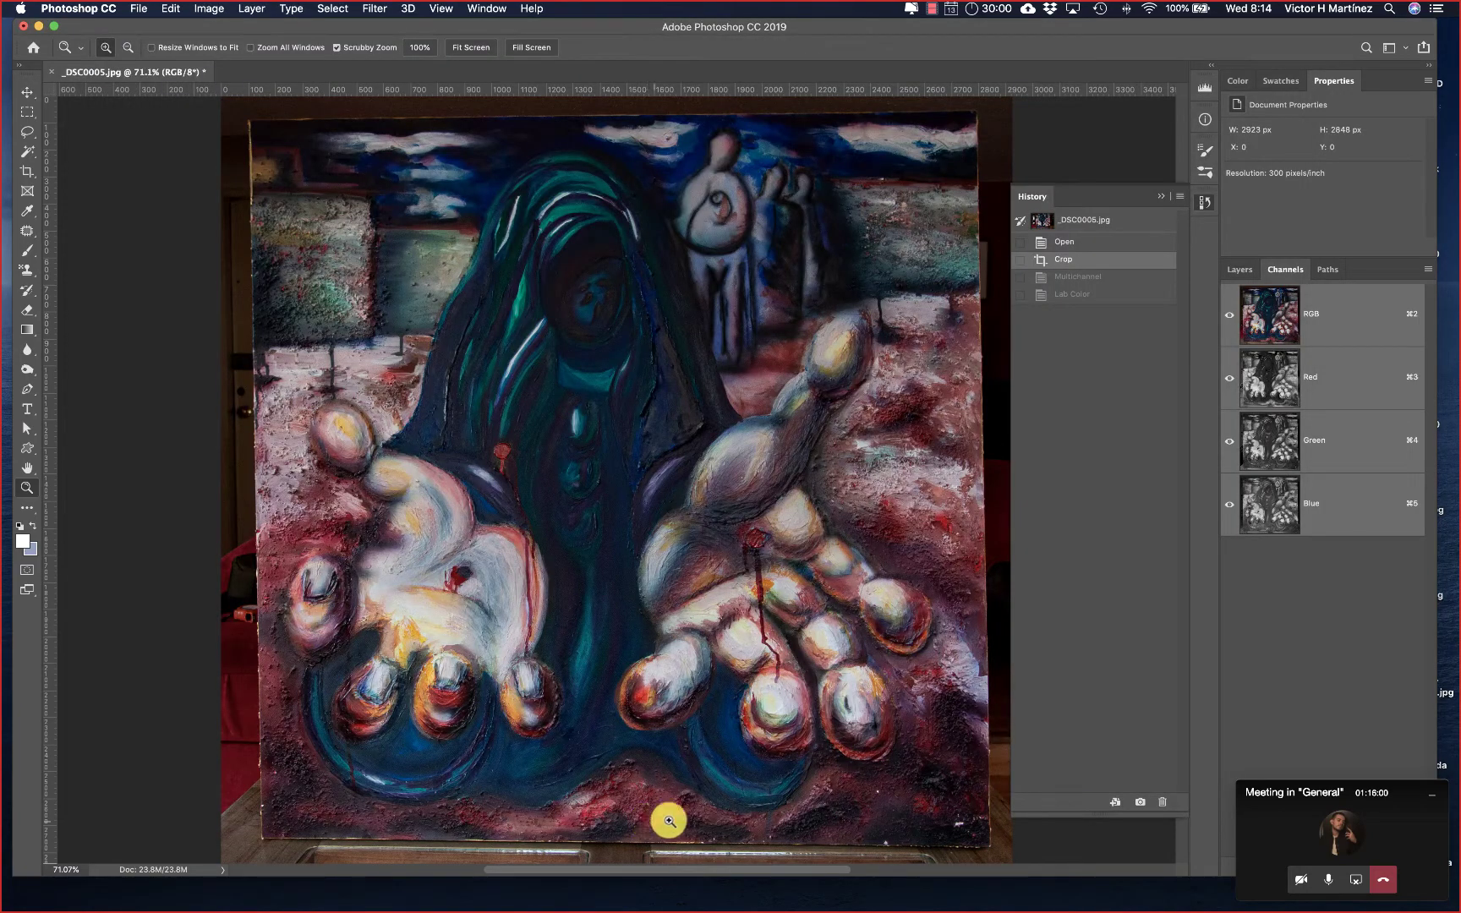
# Step: View the Red channel, restore the RGB composite view, and convert the painting directly from RGB to Lab Color mode
pyautogui.click(1236, 404)
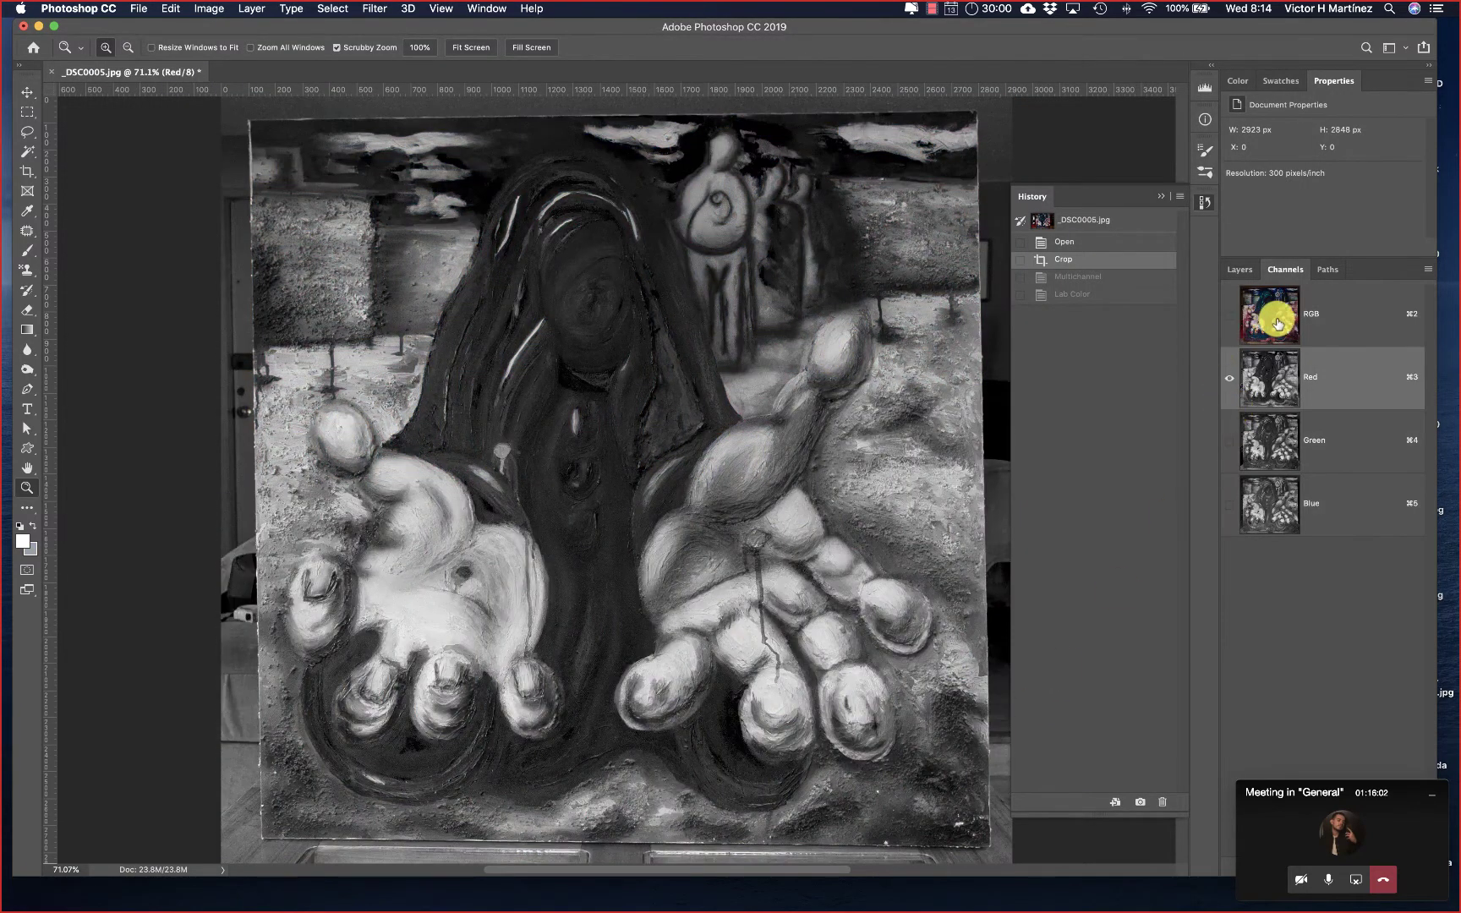
pyautogui.click(1270, 312)
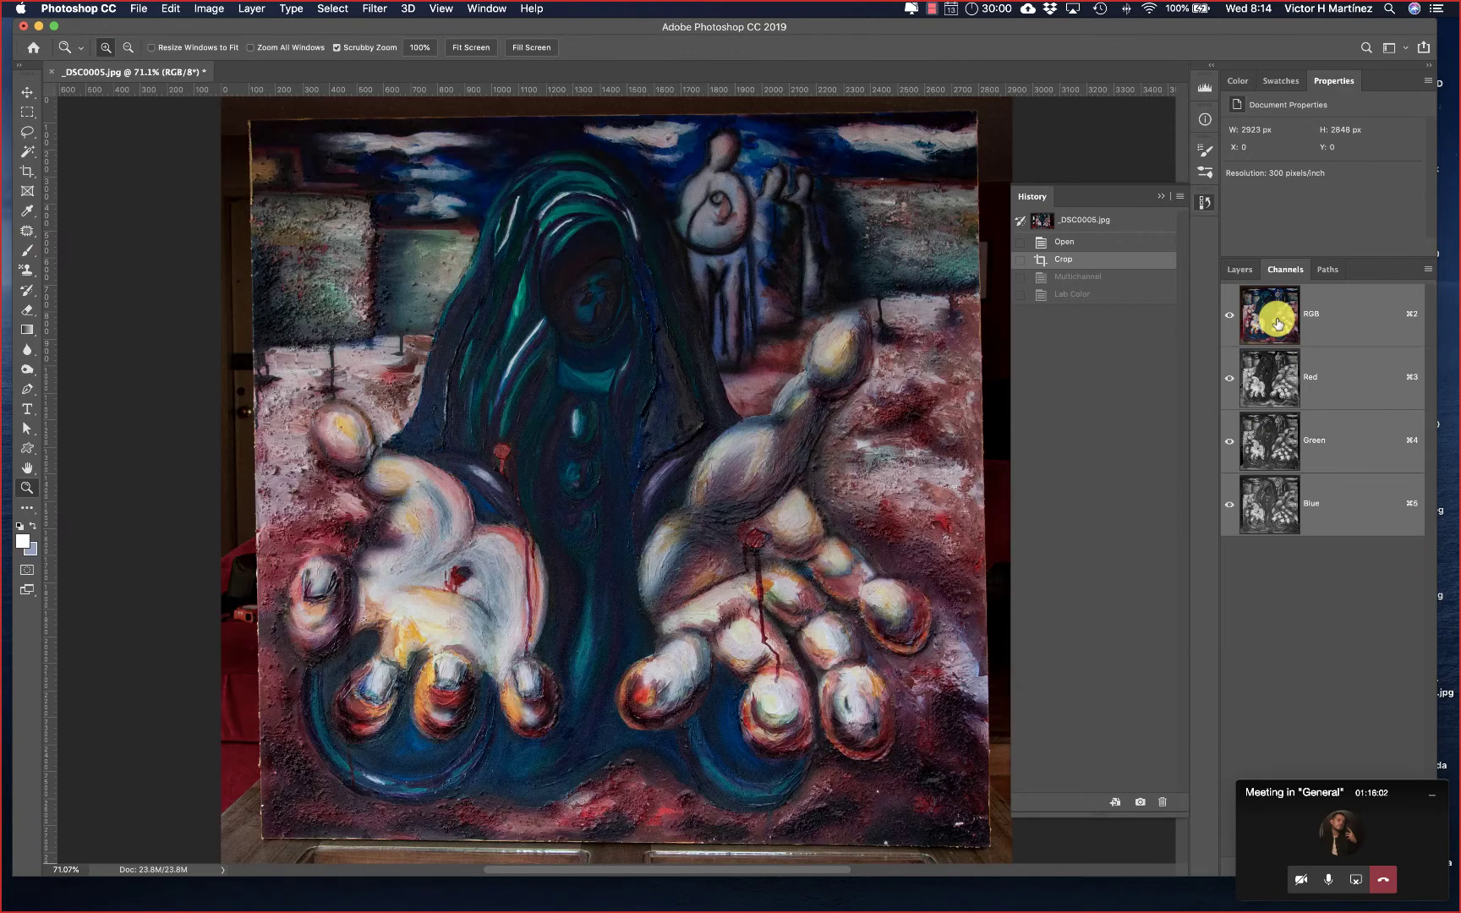
pyautogui.click(254, 9)
pyautogui.moveTo(212, 10)
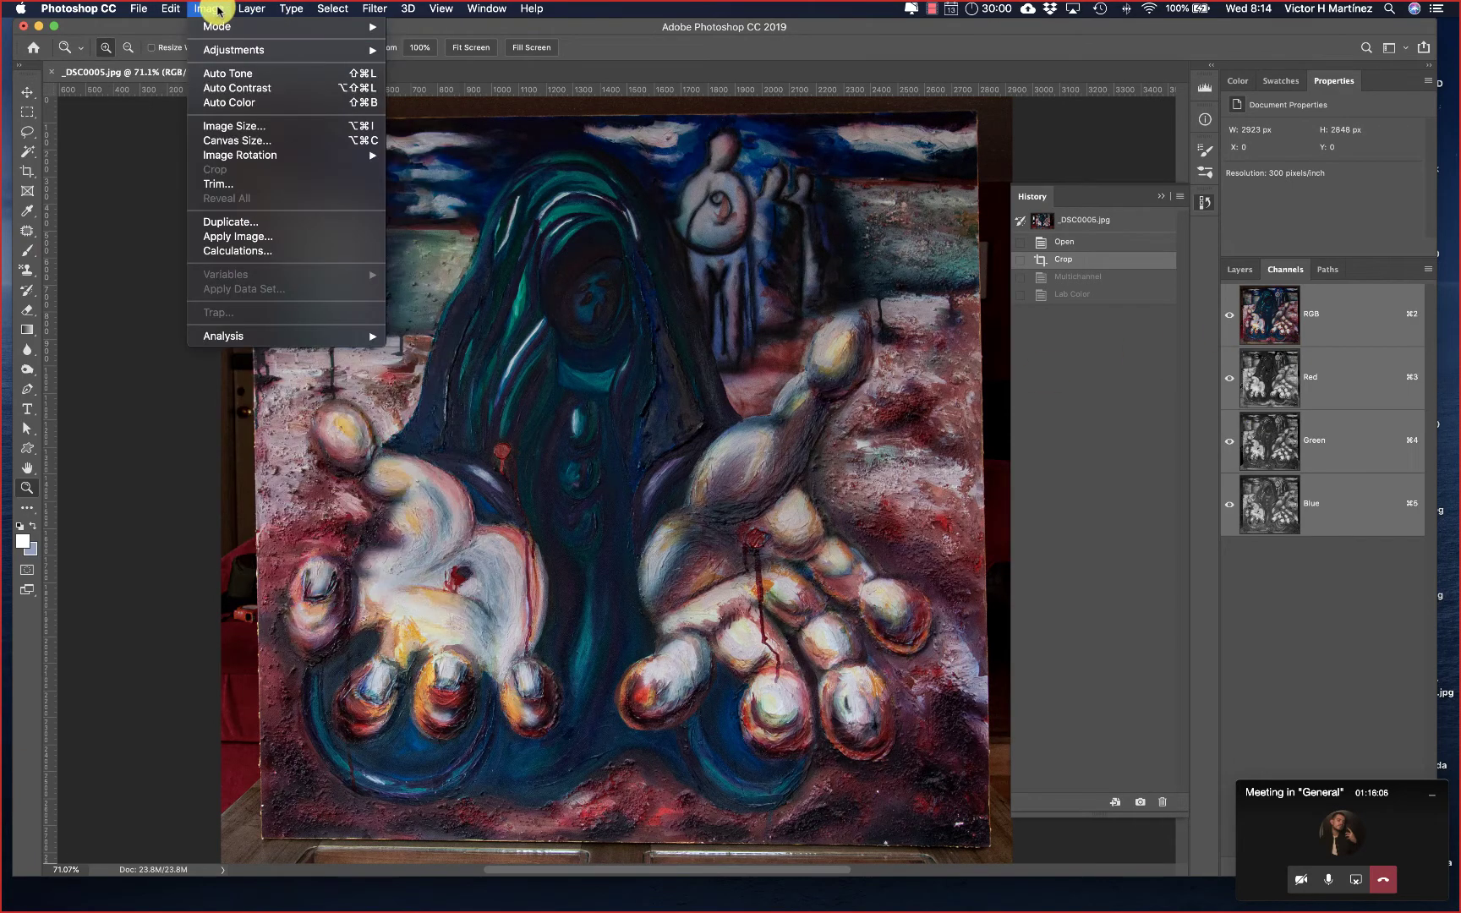
pyautogui.moveTo(278, 36)
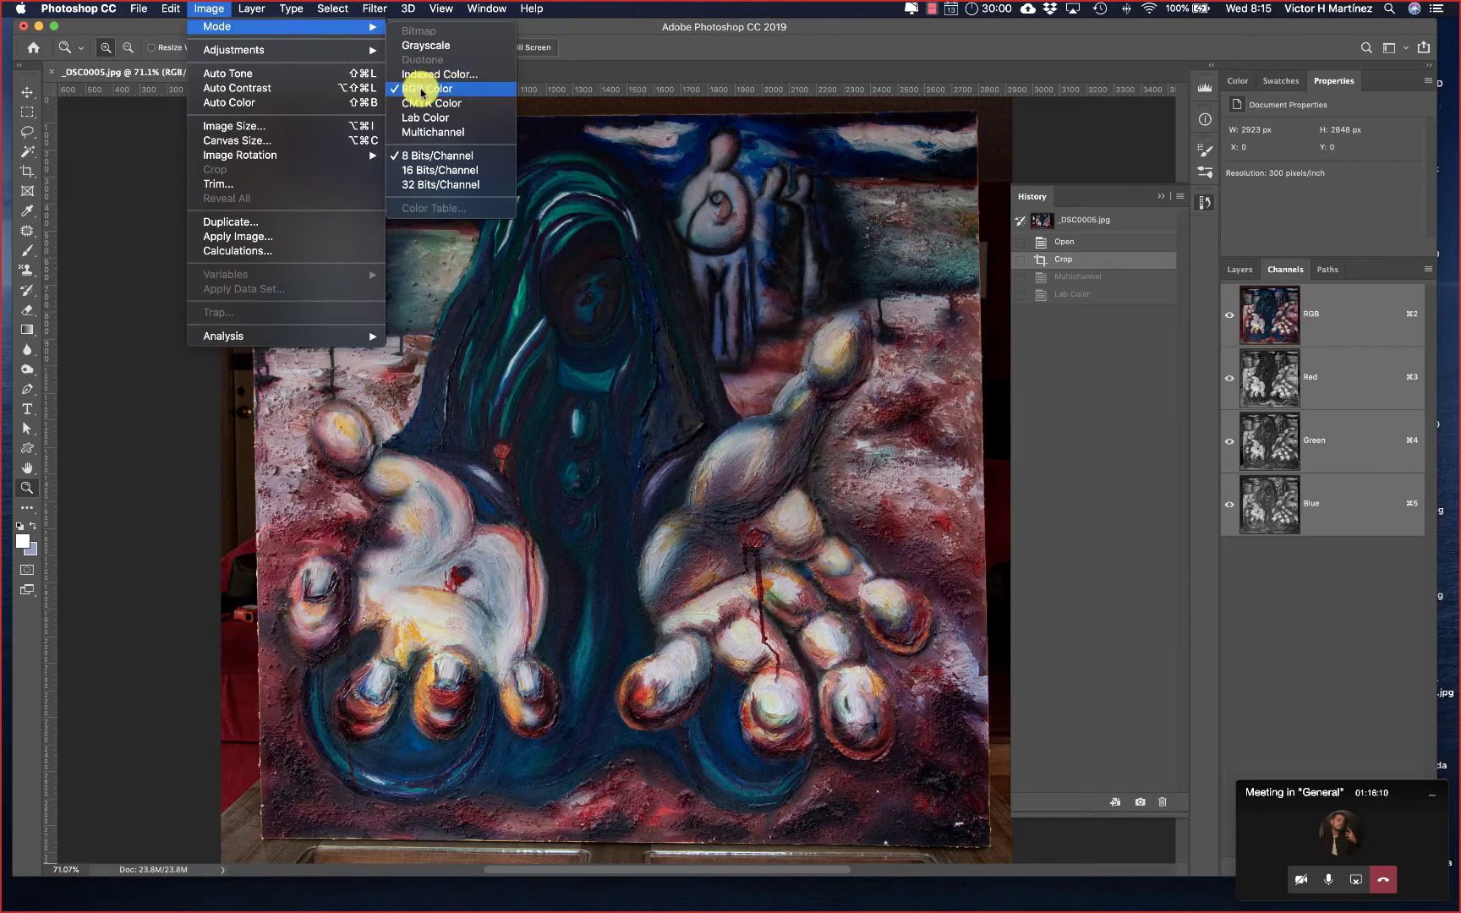
pyautogui.click(411, 118)
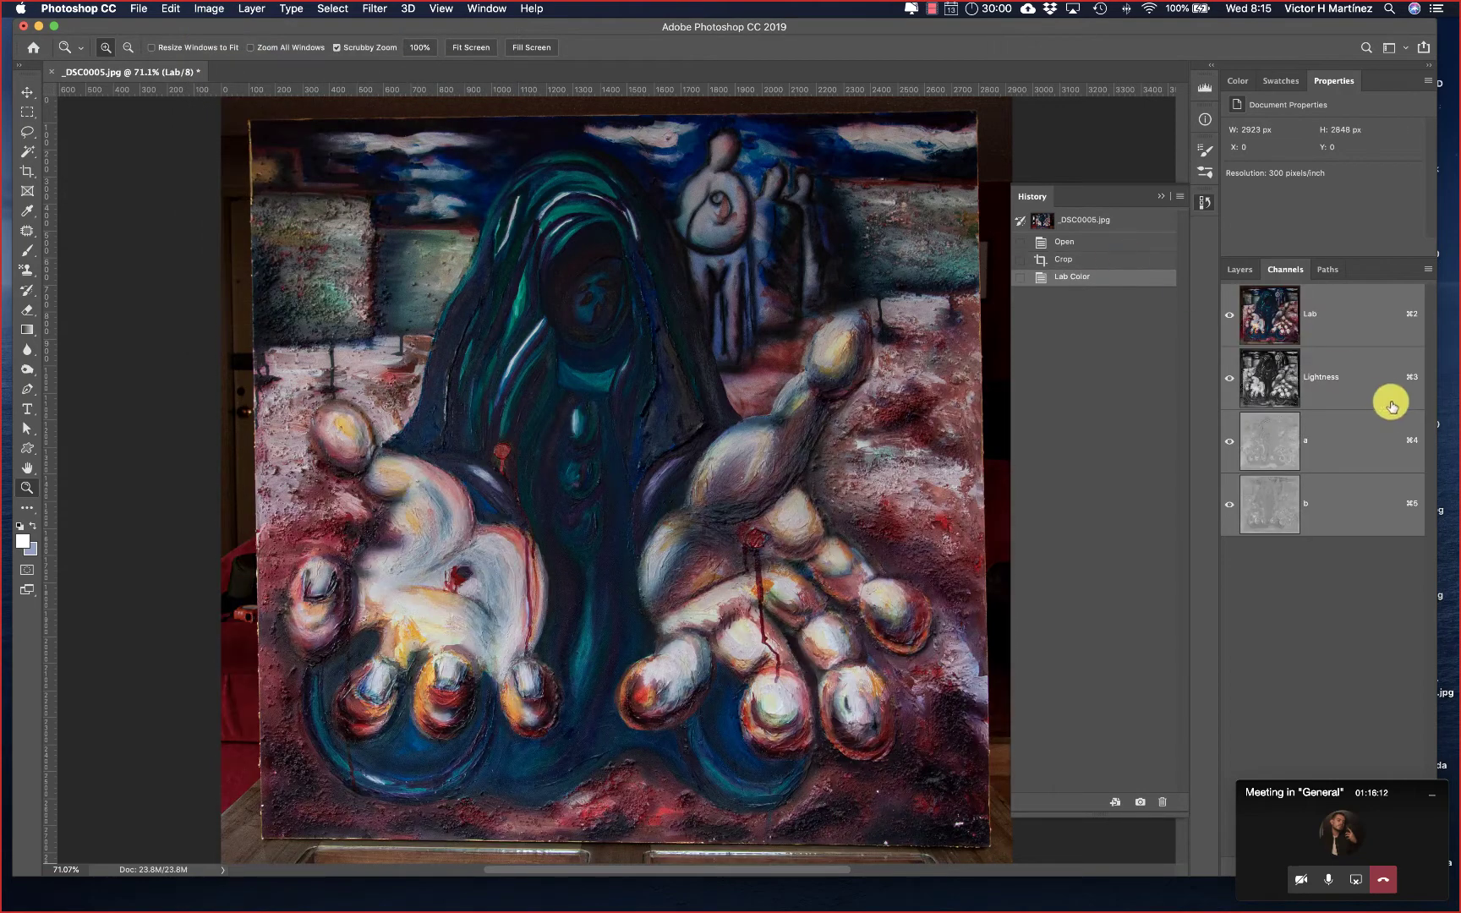
# Step: Examine the Lightness, a and b channels of the Lab image individually, comparing them with the Lab axes diagram in Preview
pyautogui.click(1343, 368)
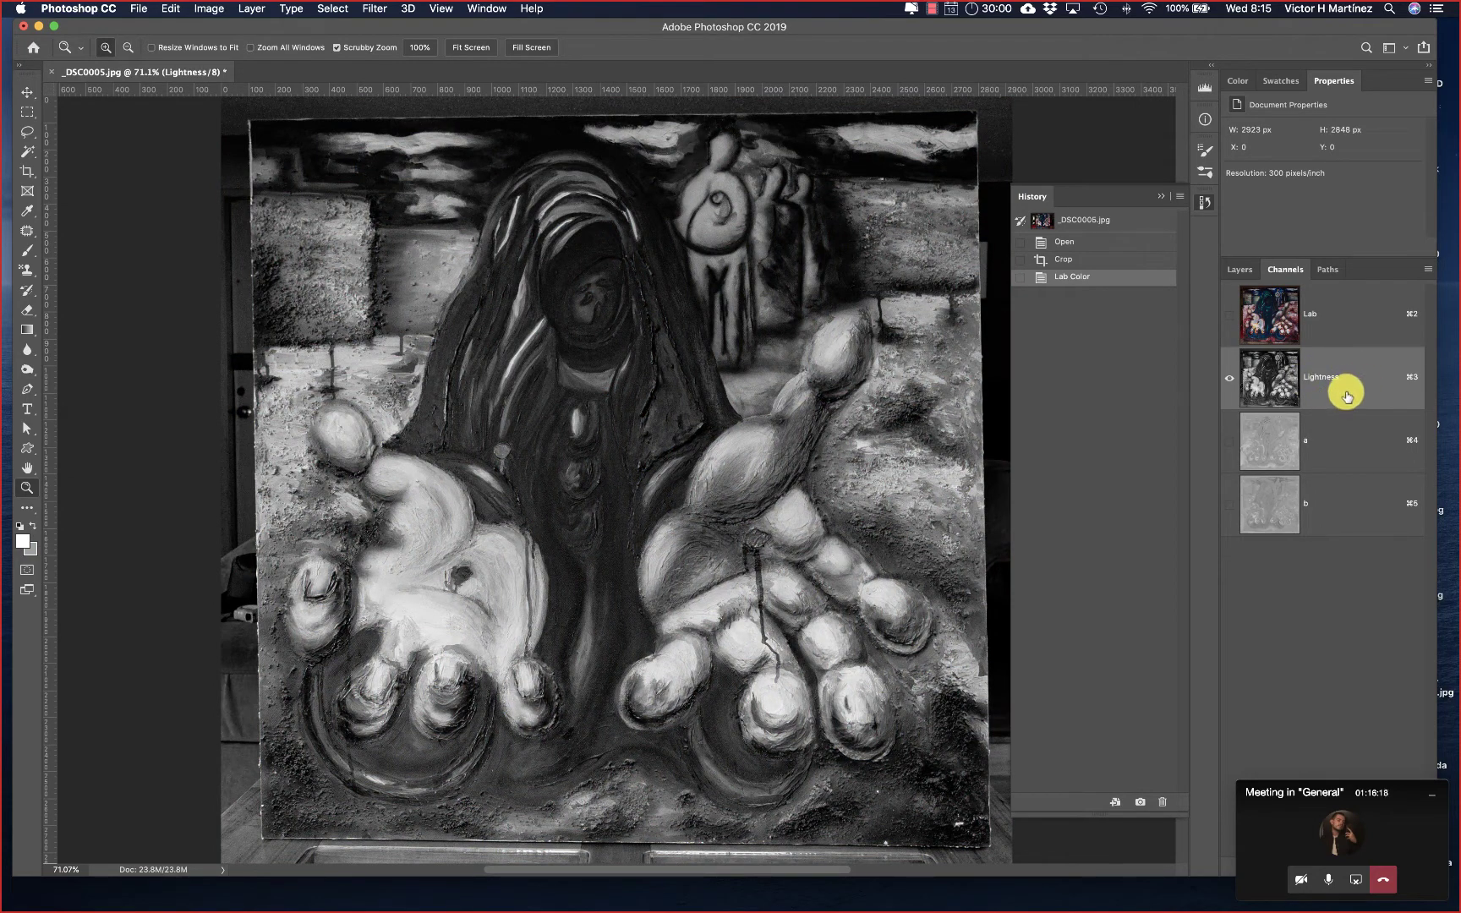
pyautogui.click(1348, 442)
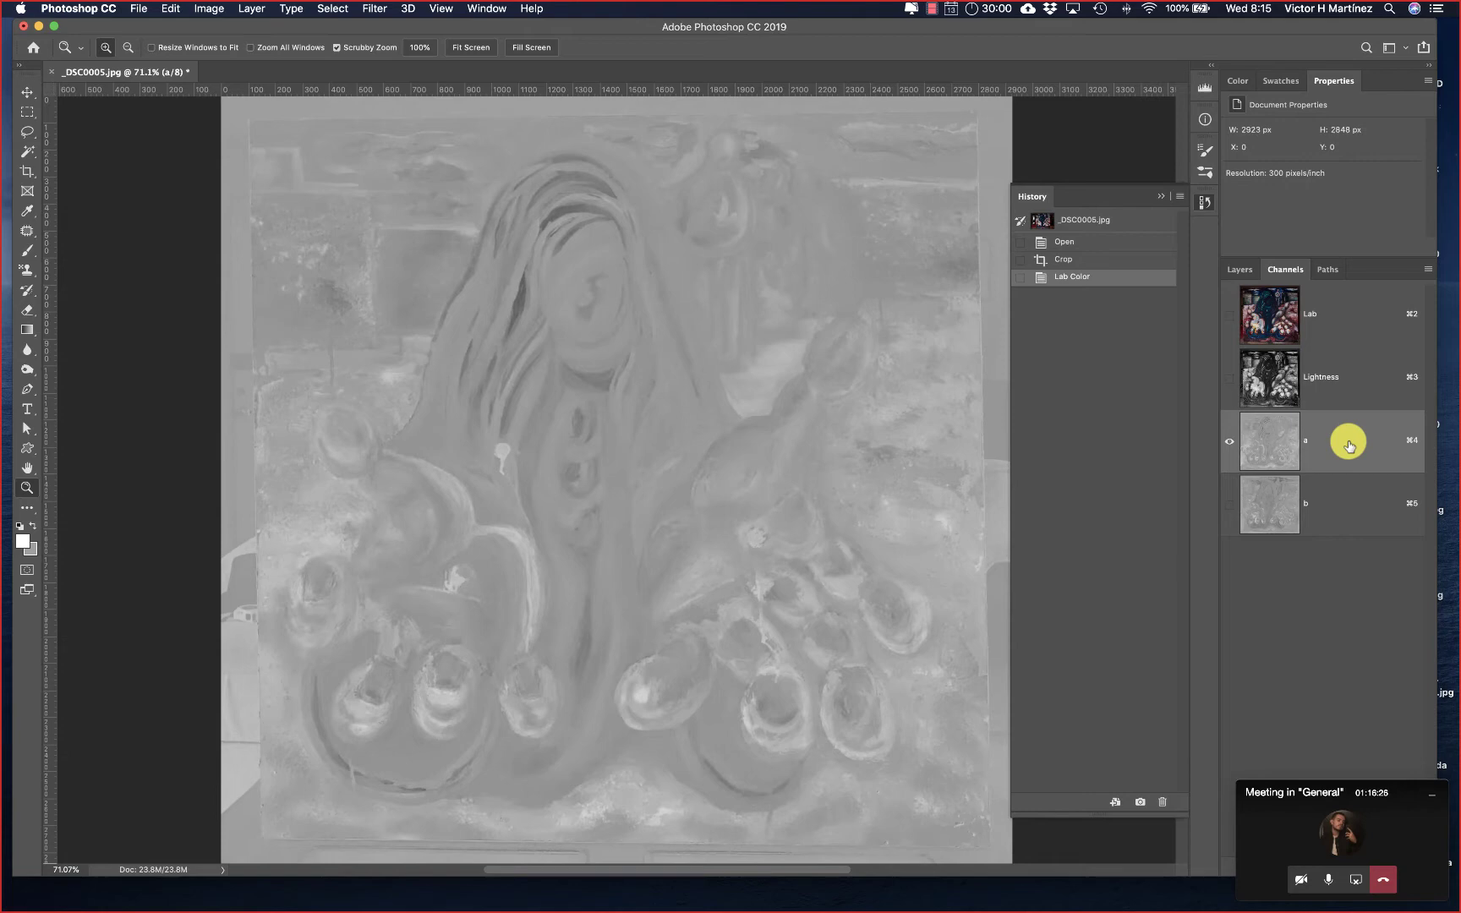
pyautogui.press('super+Tab')
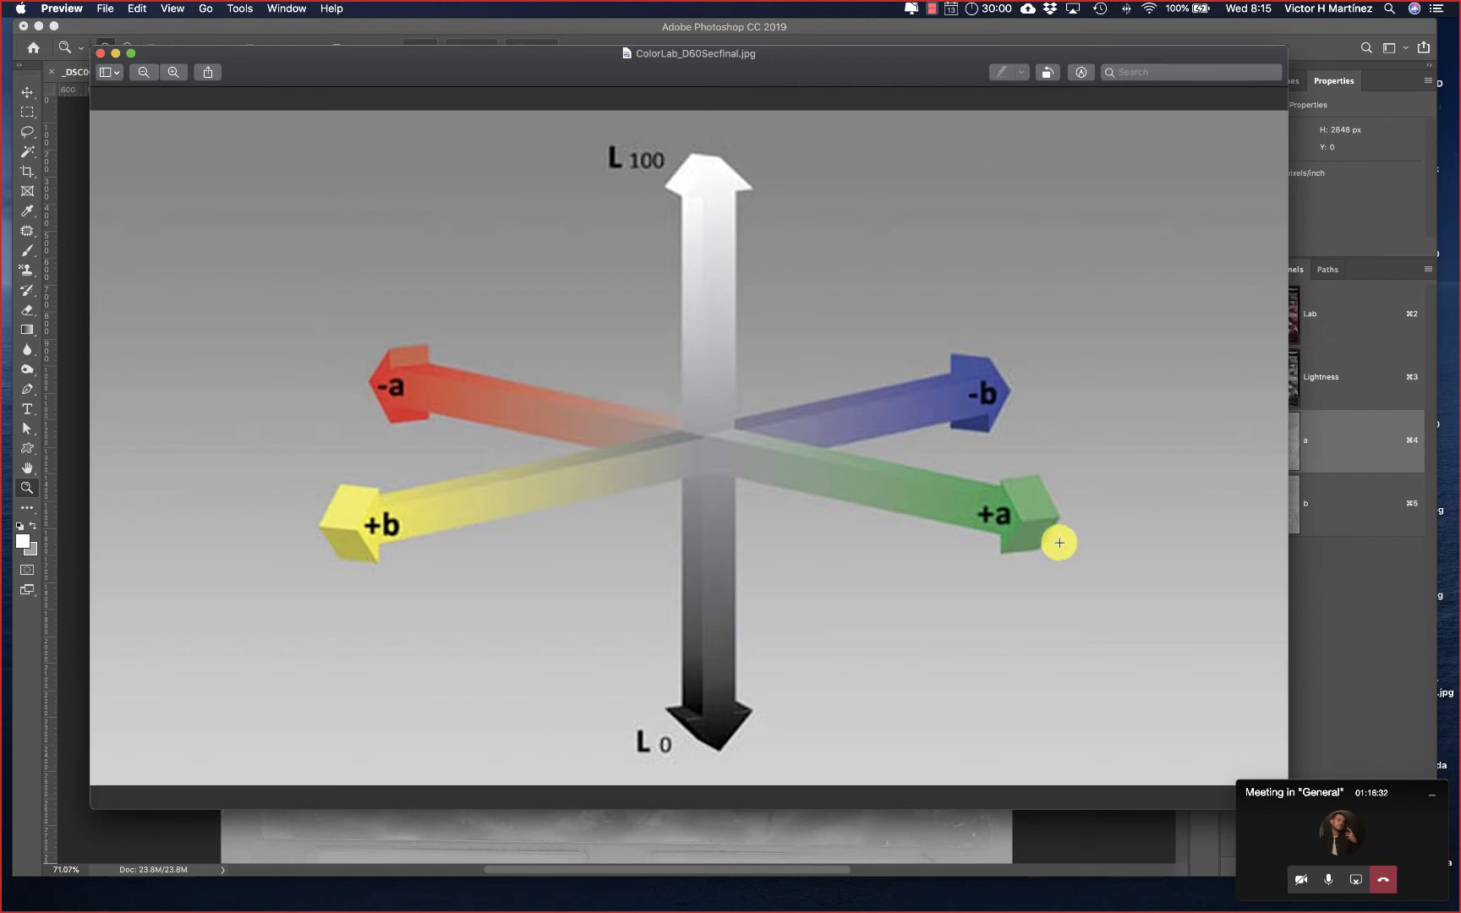
pyautogui.click(1334, 448)
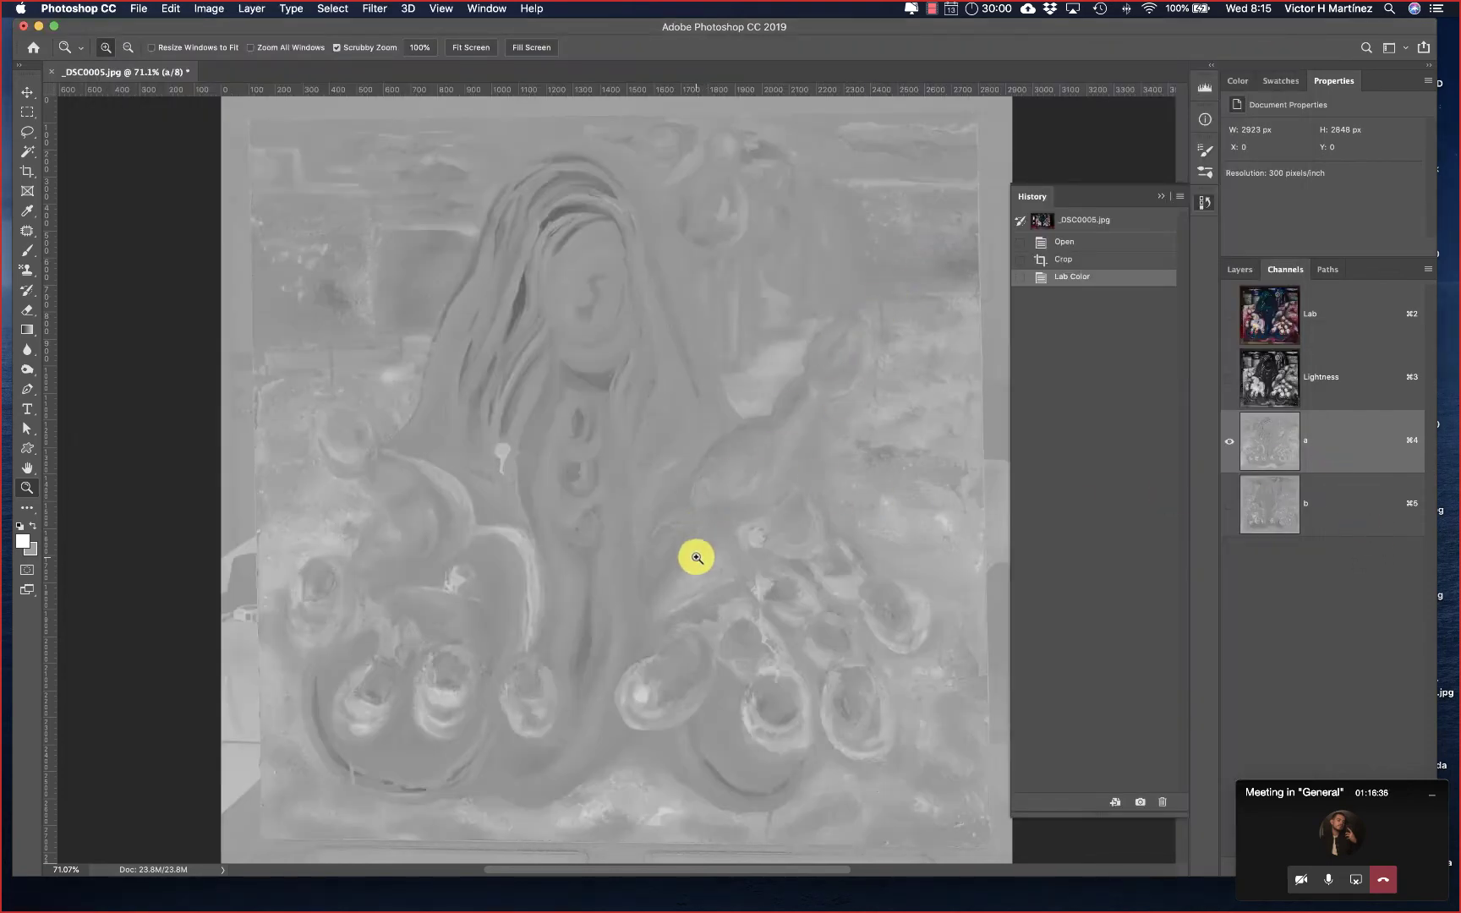
pyautogui.click(1324, 526)
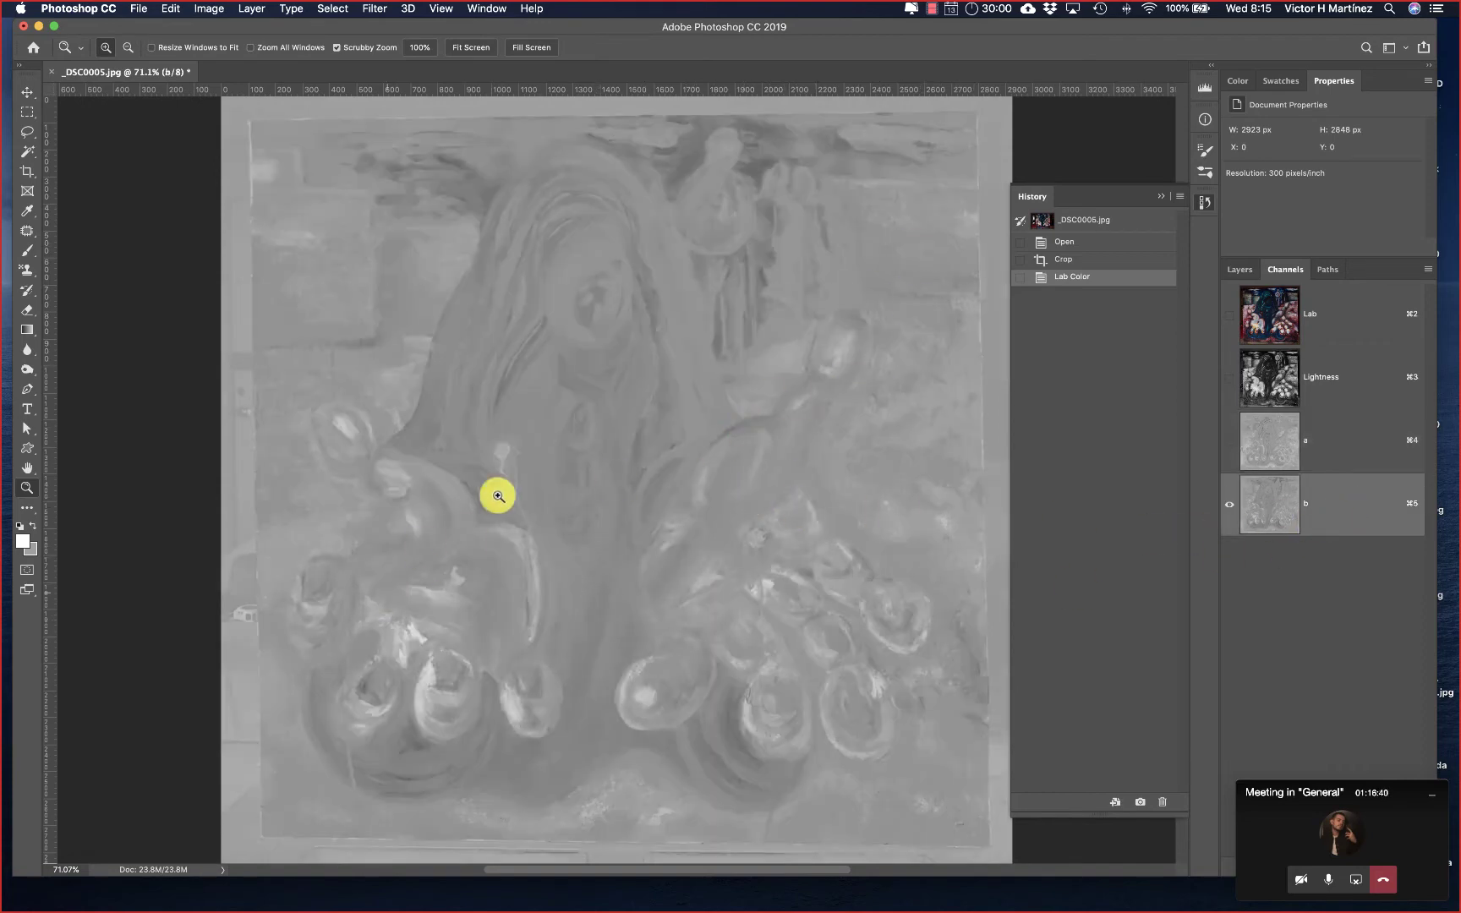
pyautogui.click(1336, 414)
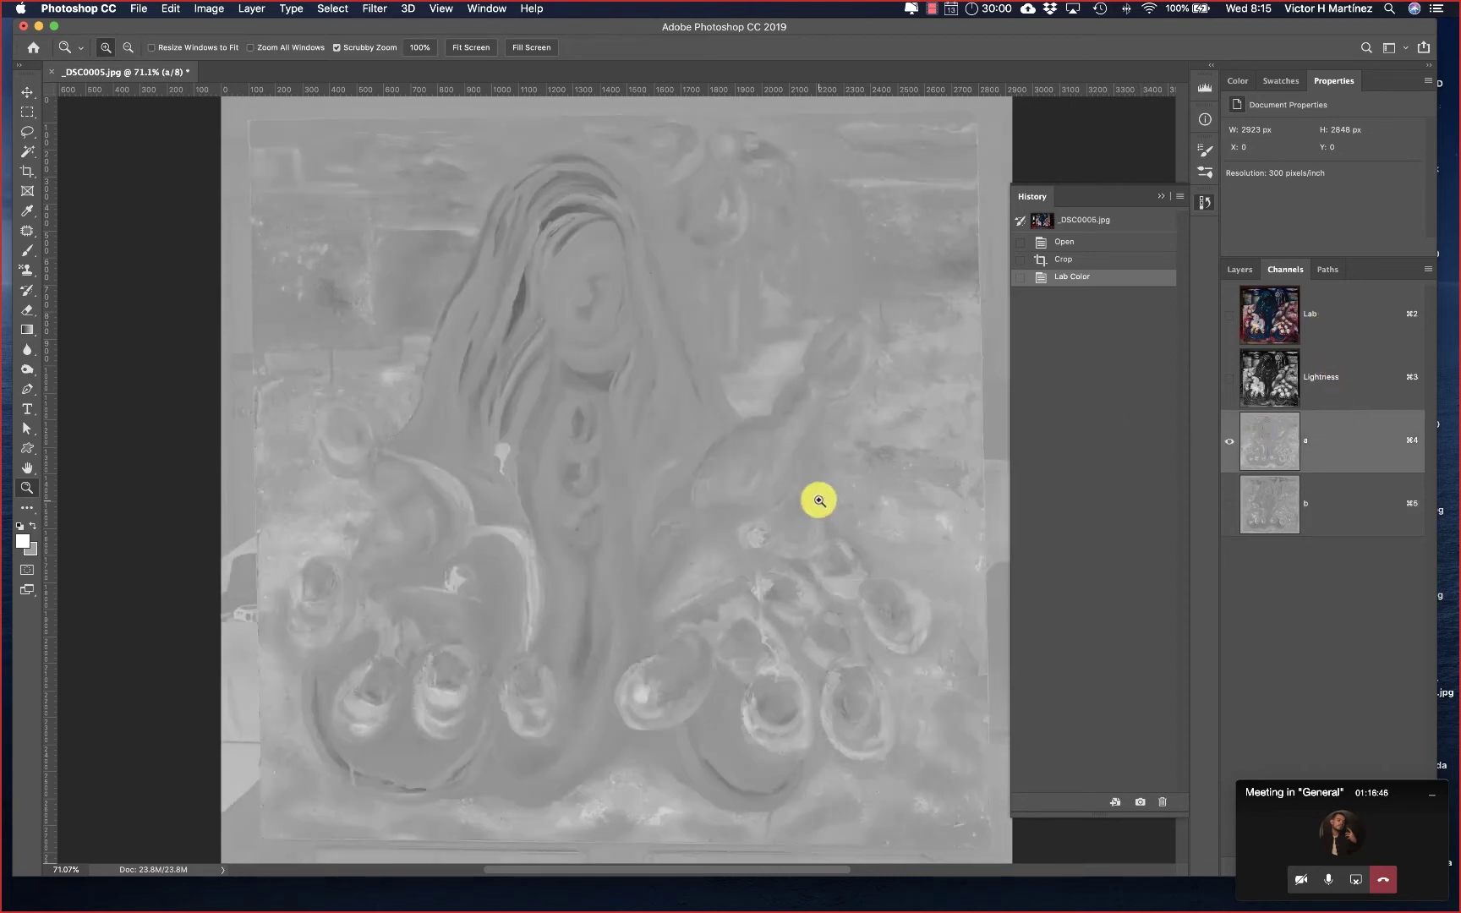
# Step: Adjust the a channel with Levels, raising the black input to 91, and display the Lab composite
pyautogui.press('super+l')
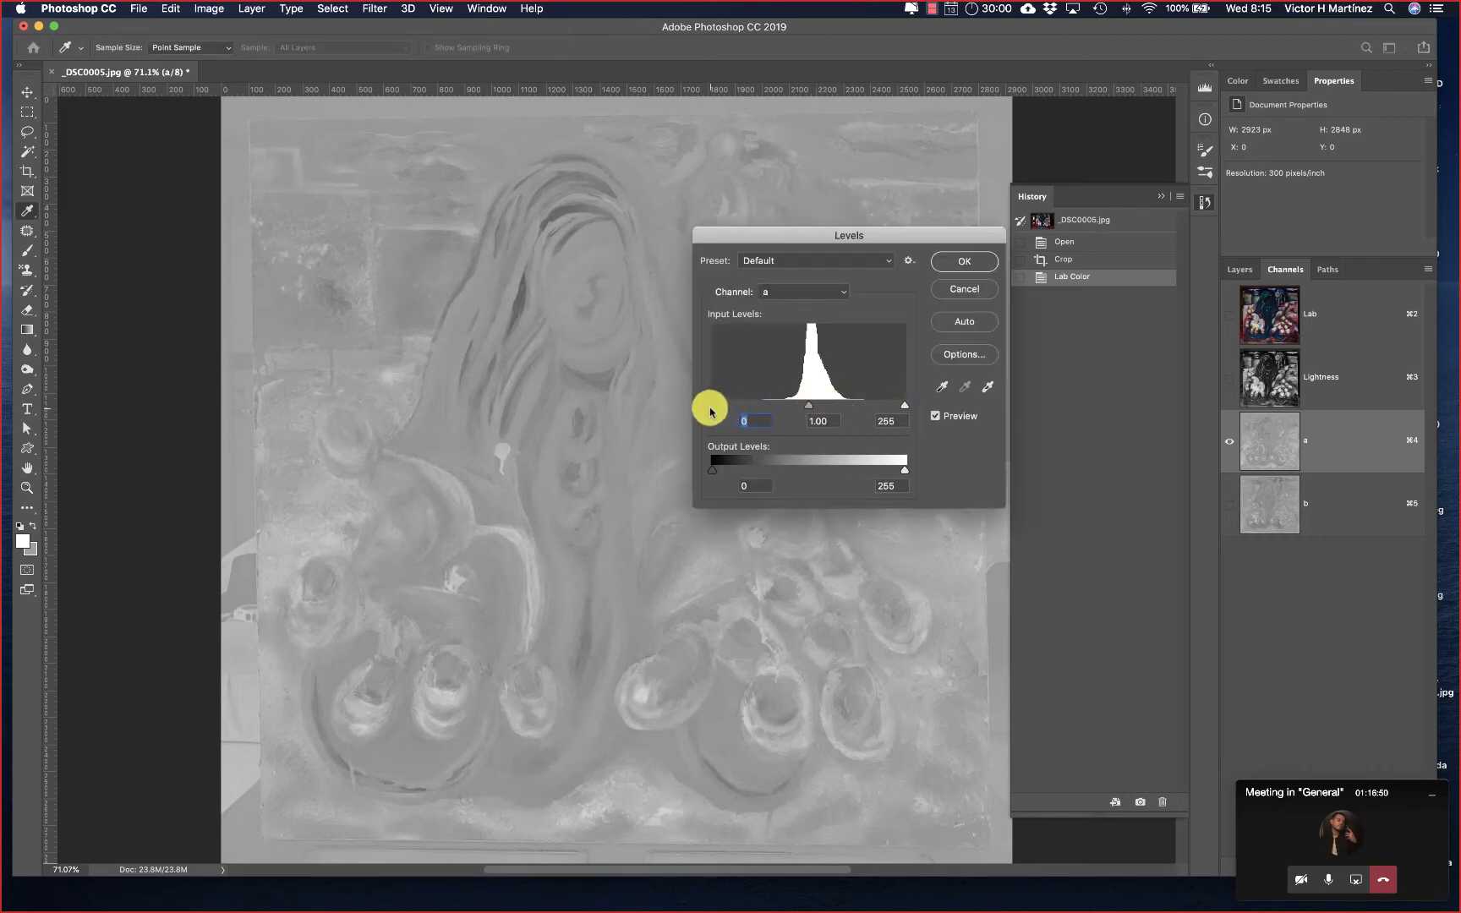
pyautogui.moveTo(712, 406); pyautogui.dragTo(780, 406)
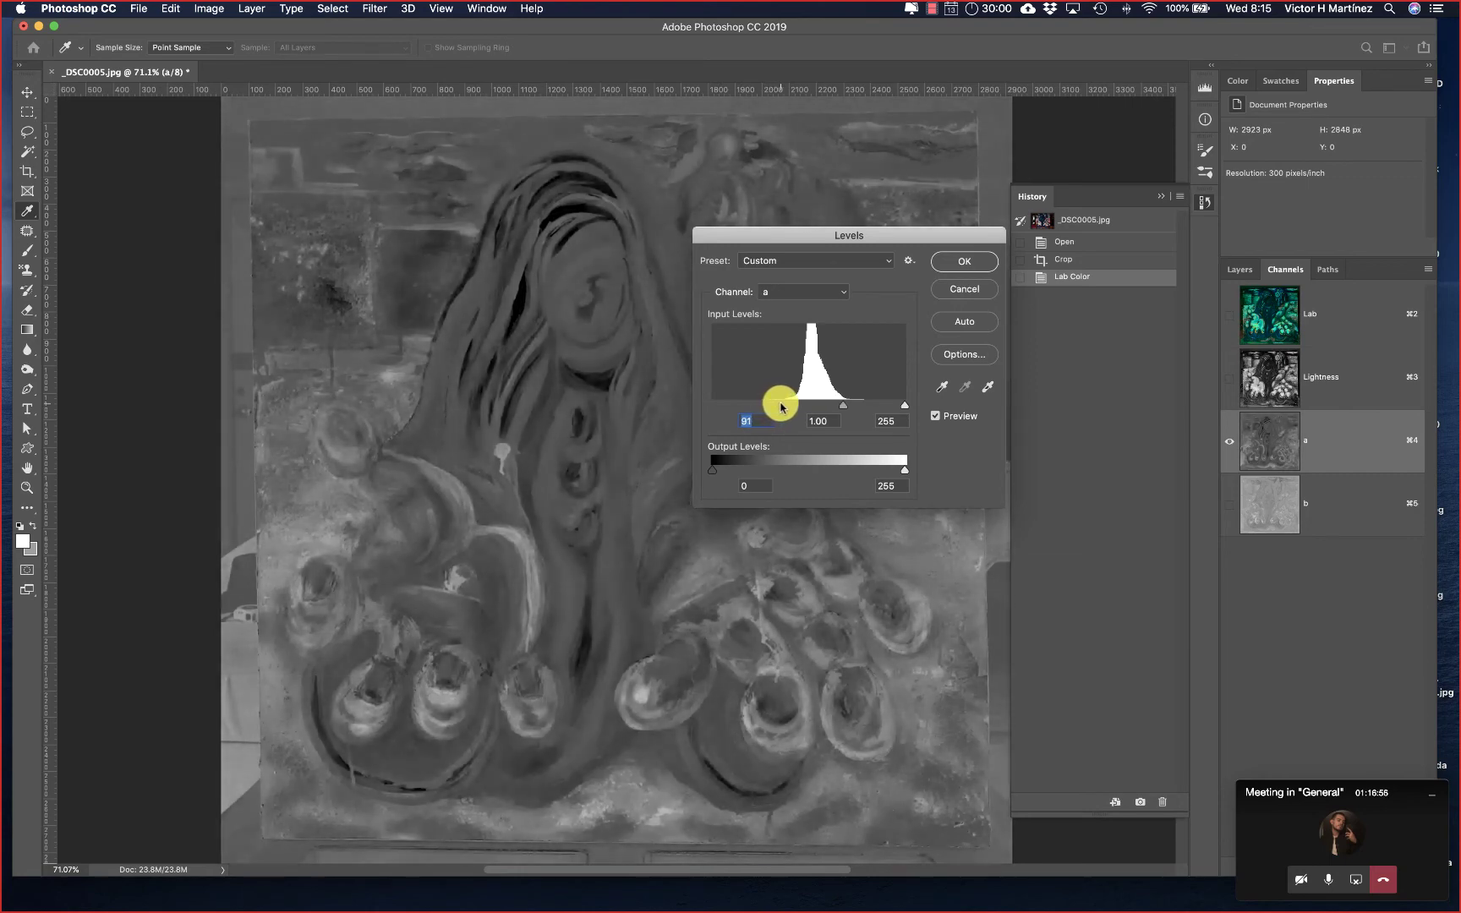
pyautogui.click(964, 262)
pyautogui.click(1272, 318)
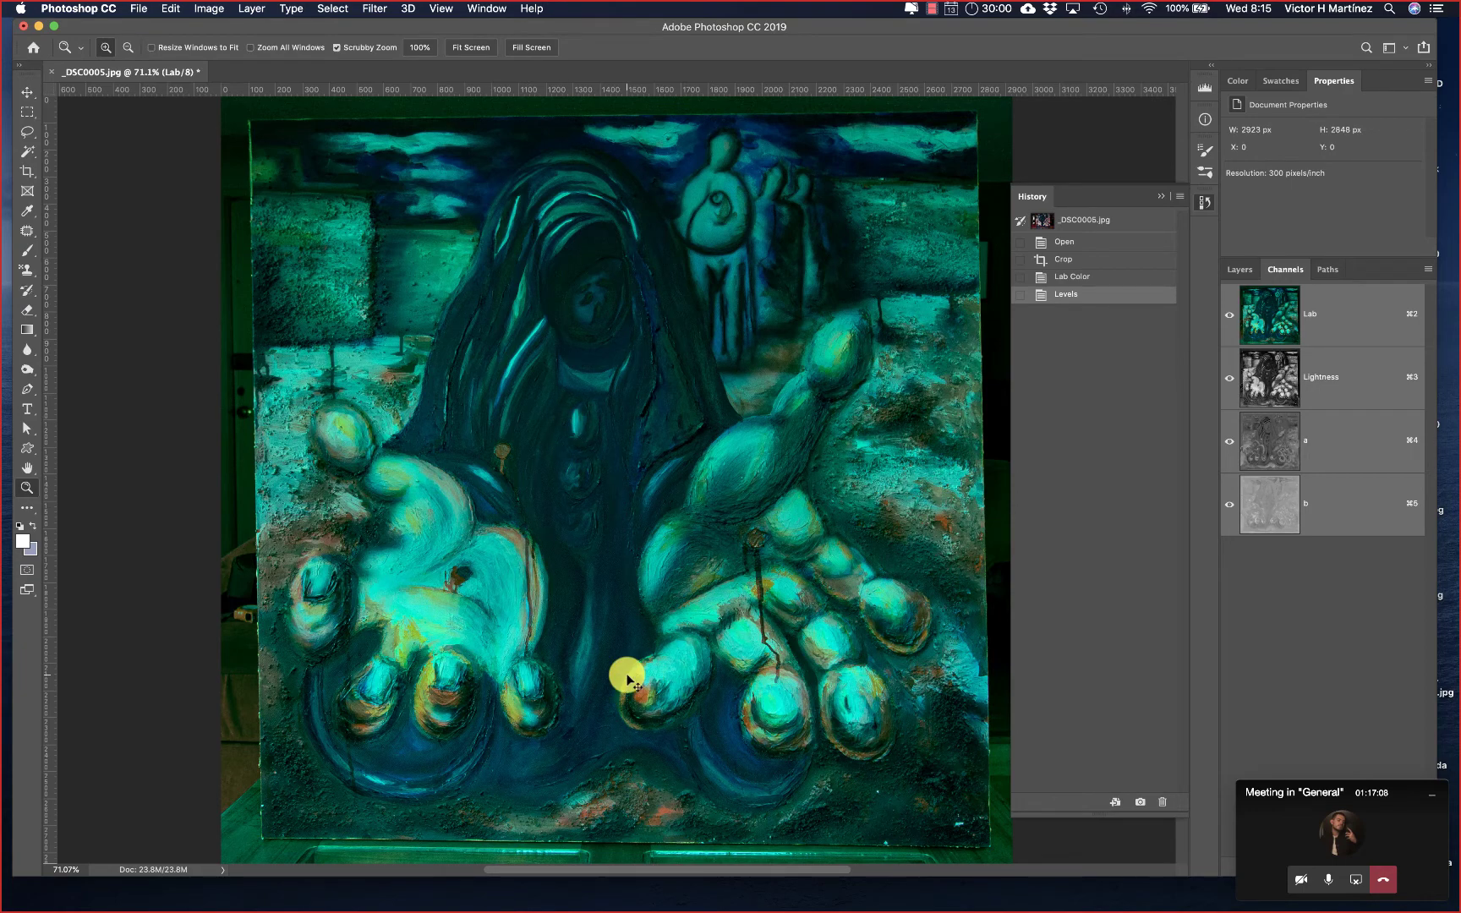
# Step: Compare the color shift with the Lab axes diagram in Preview, return to Photoshop and undo the a channel's Levels adjustment
pyautogui.press('super+Tab')
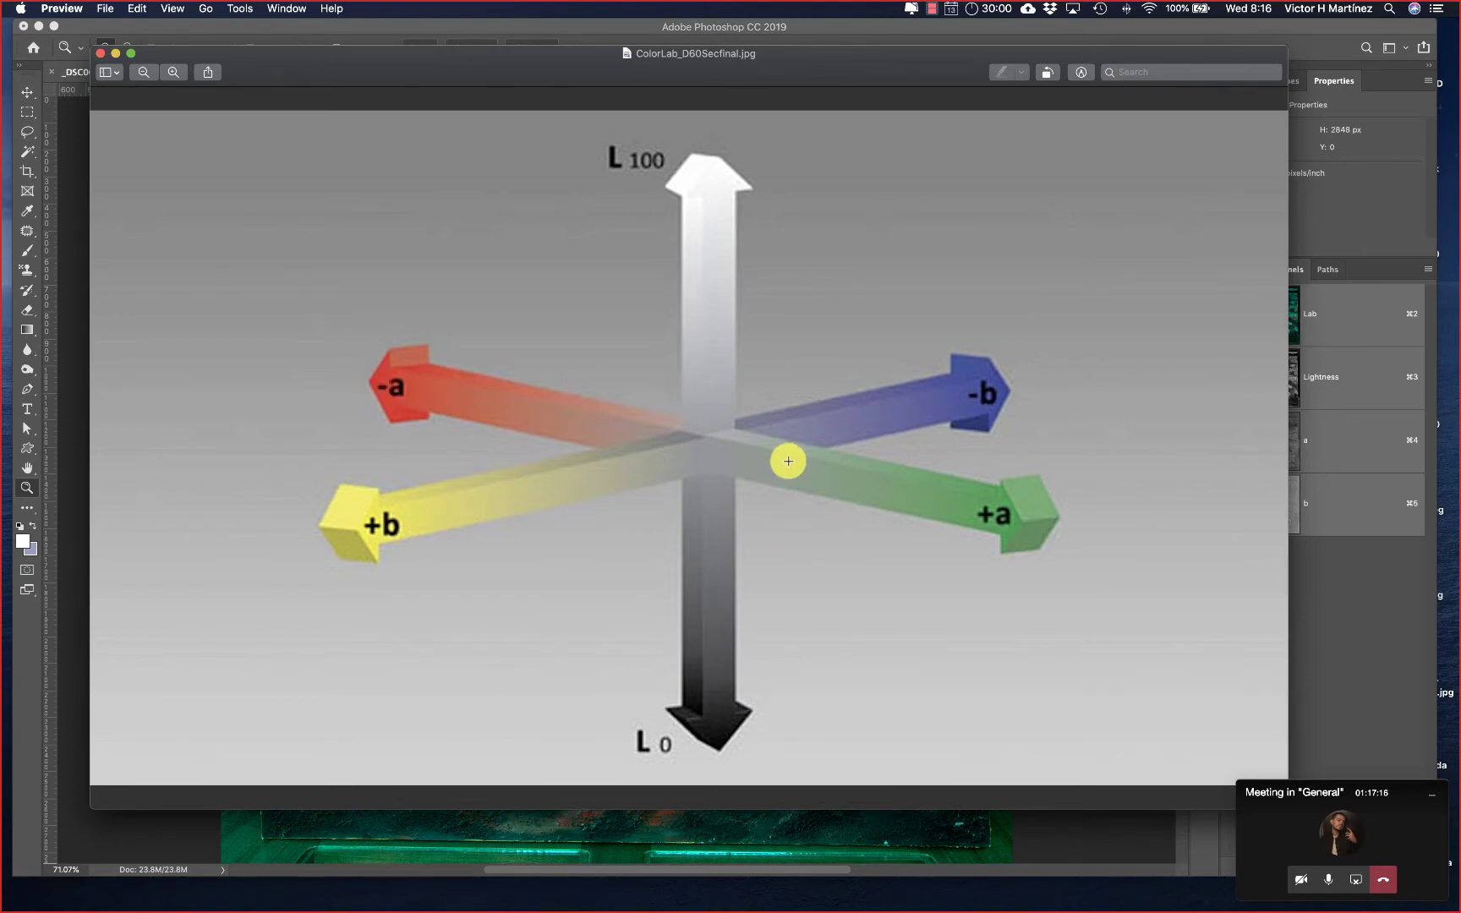
pyautogui.press('super+Tab')
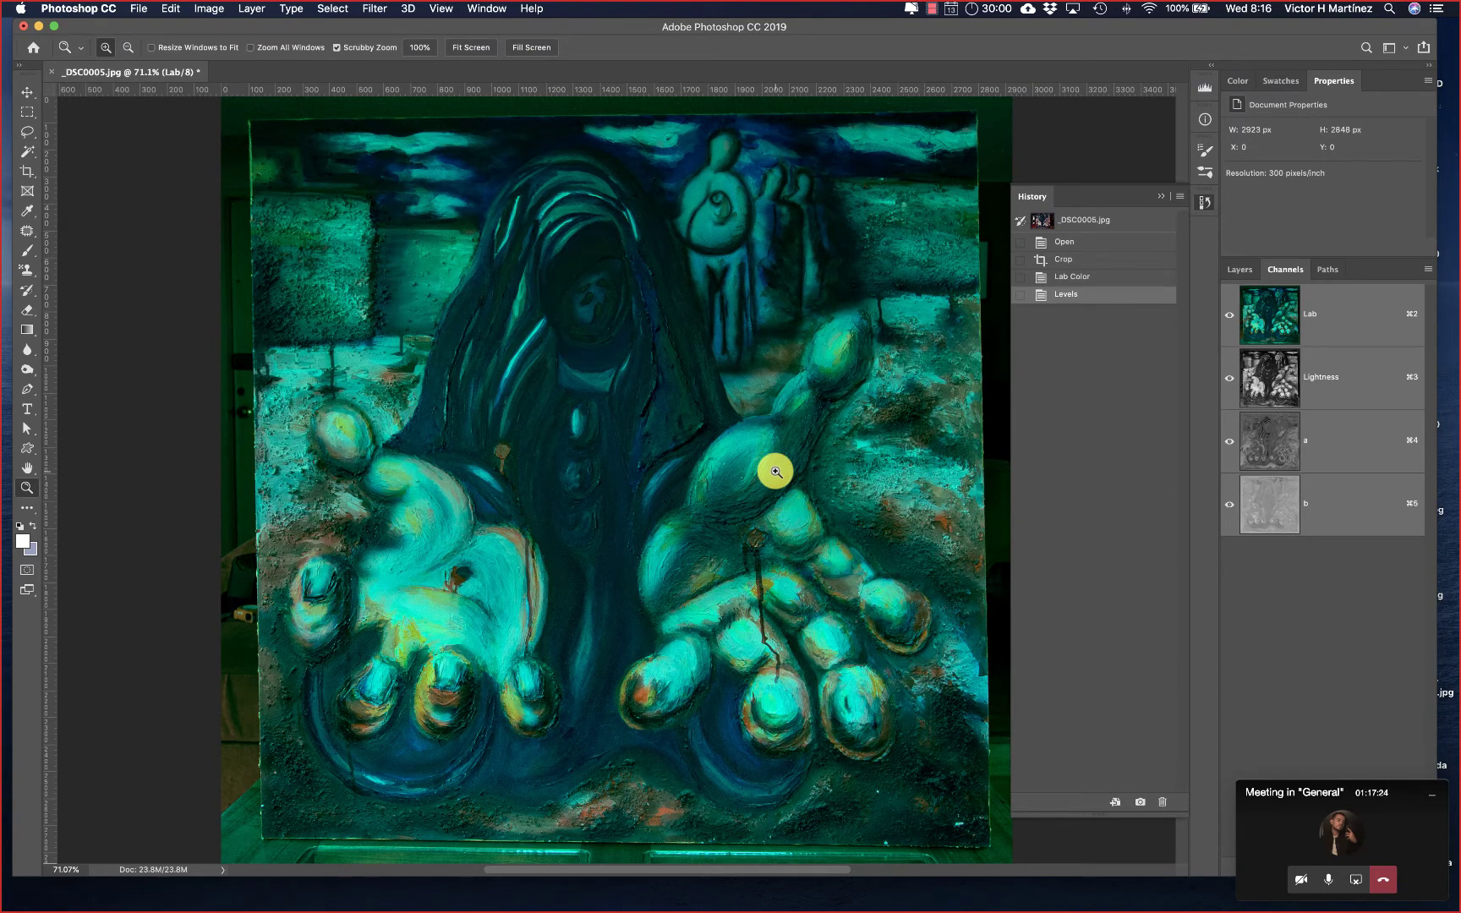
pyautogui.press('super+z')
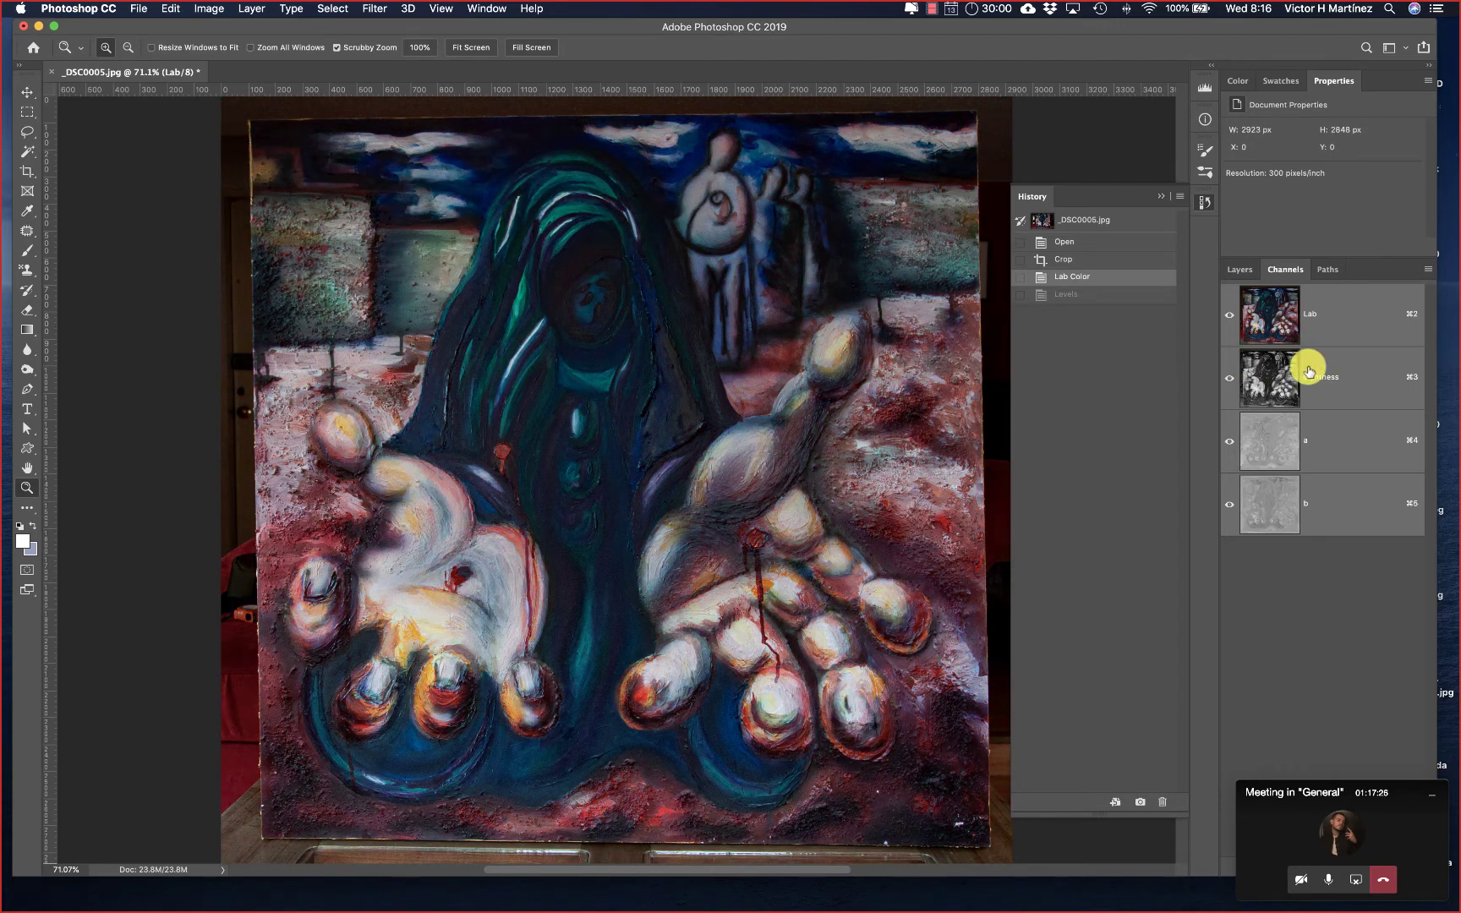
# Step: Brighten only the Lightness channel with Levels by setting the white input to 162, and view the result in the Lab composite
pyautogui.click(1316, 370)
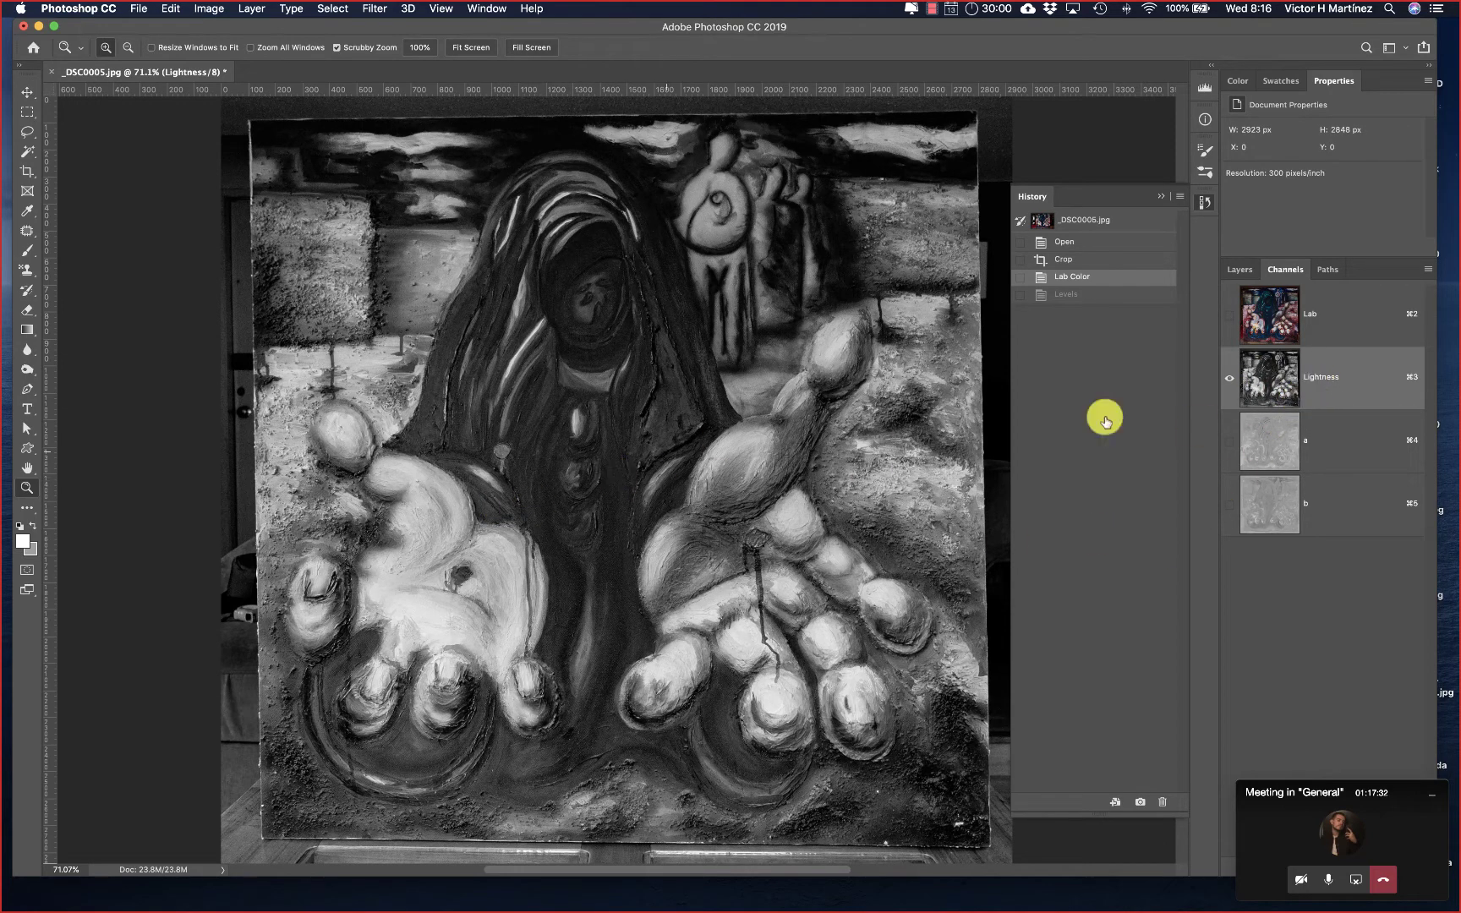
pyautogui.press('super+l')
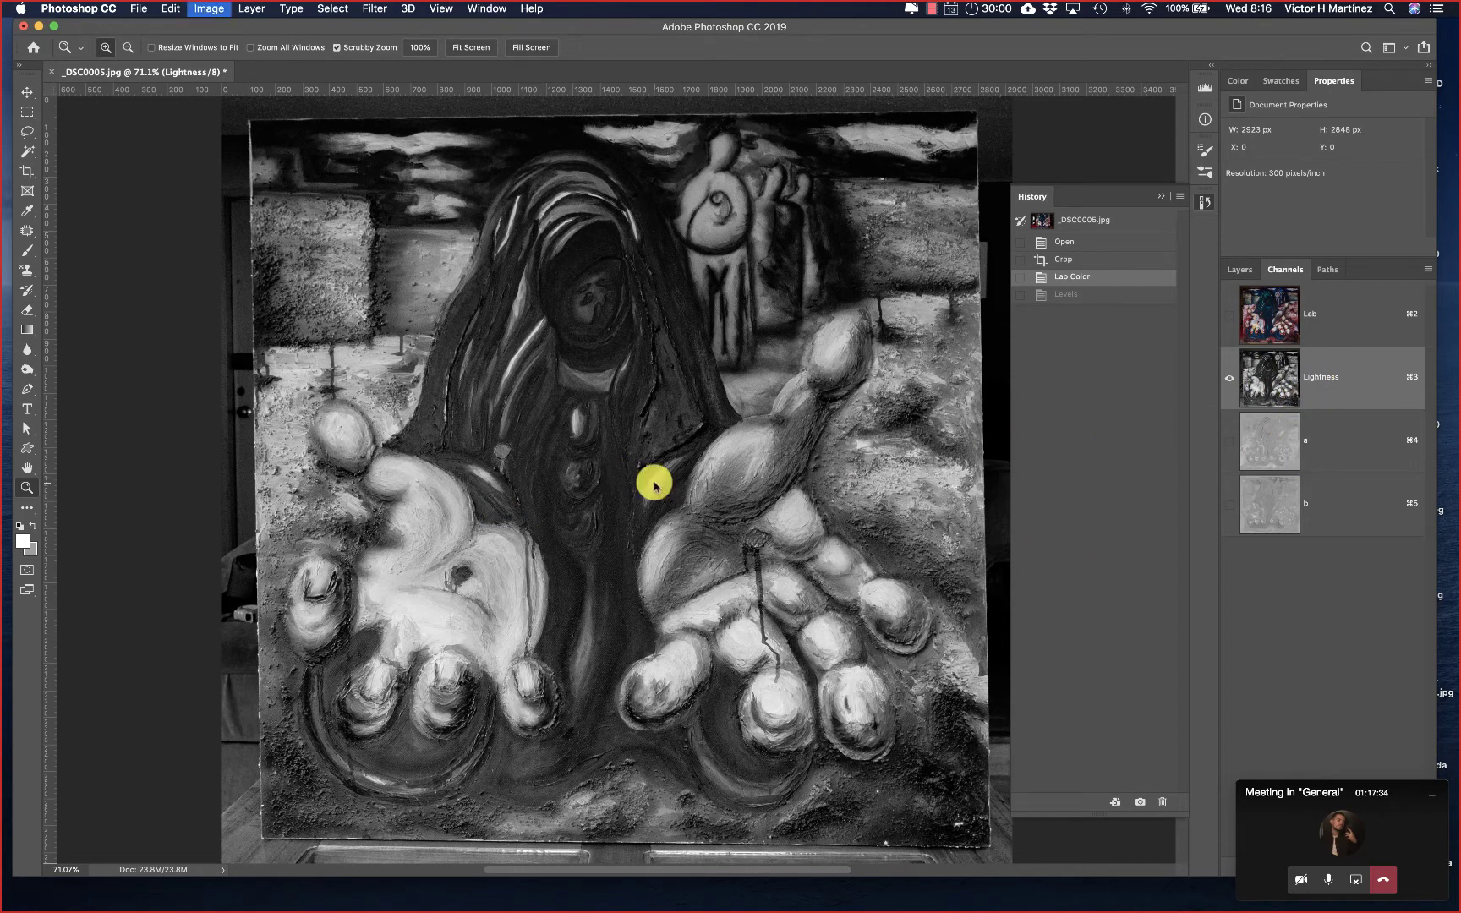
pyautogui.moveTo(904, 405); pyautogui.dragTo(834, 405)
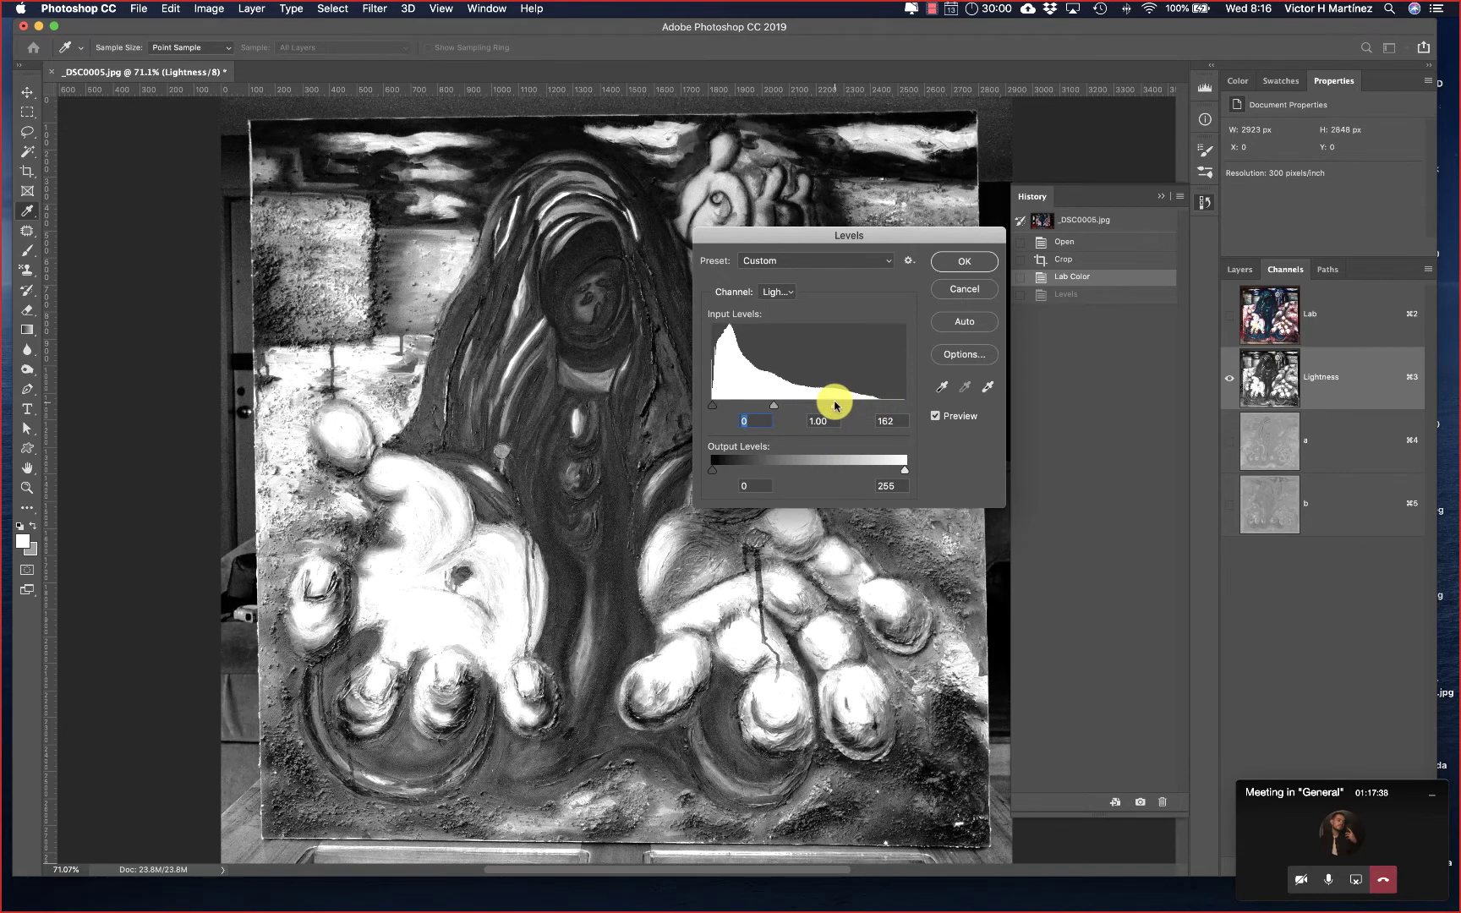
pyautogui.click(964, 264)
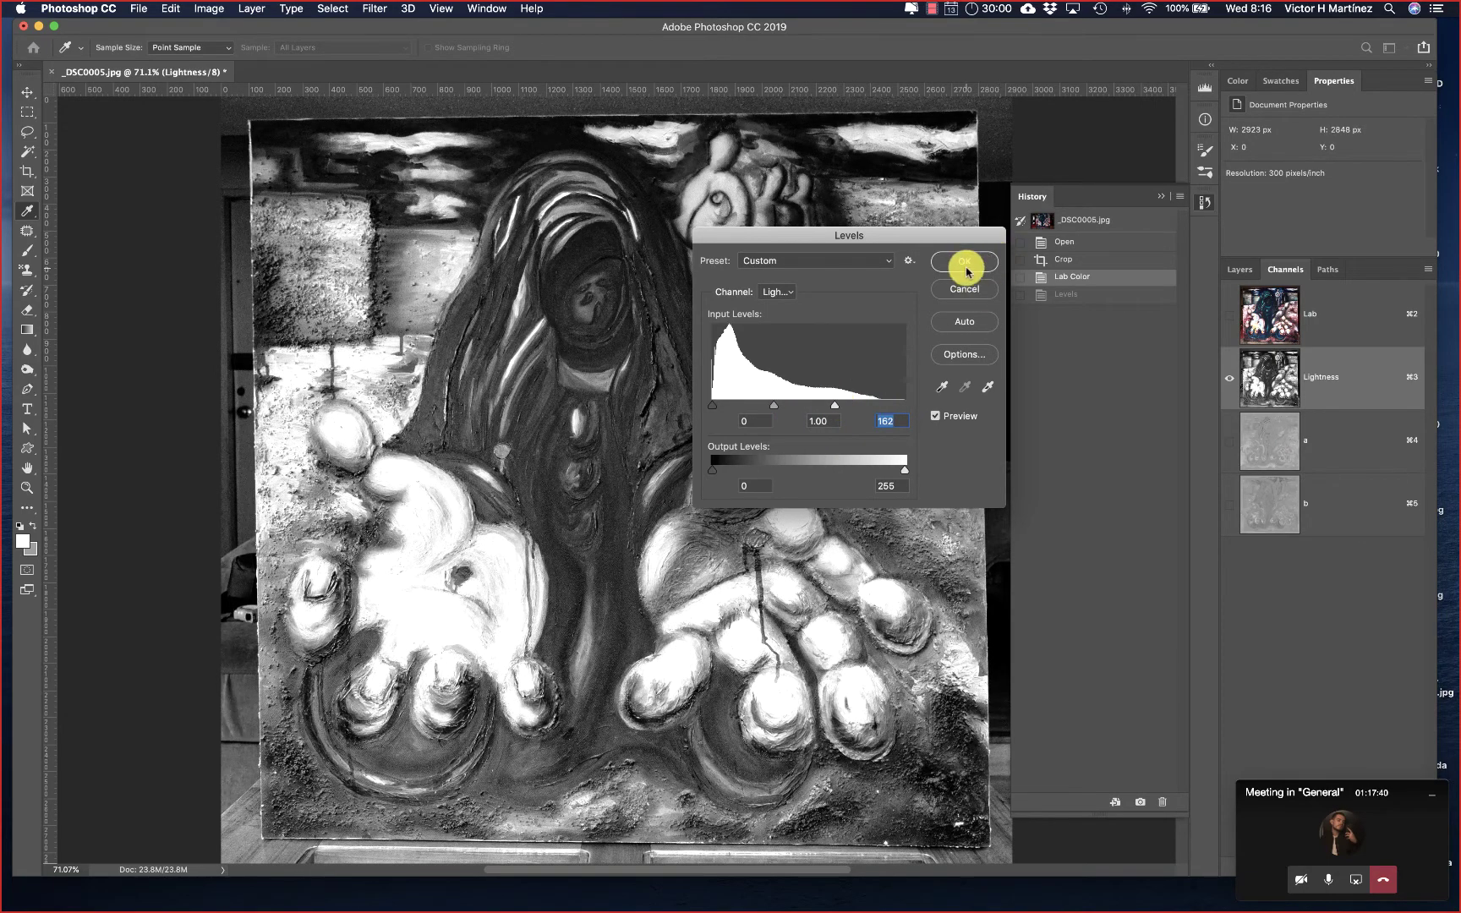
pyautogui.click(1324, 300)
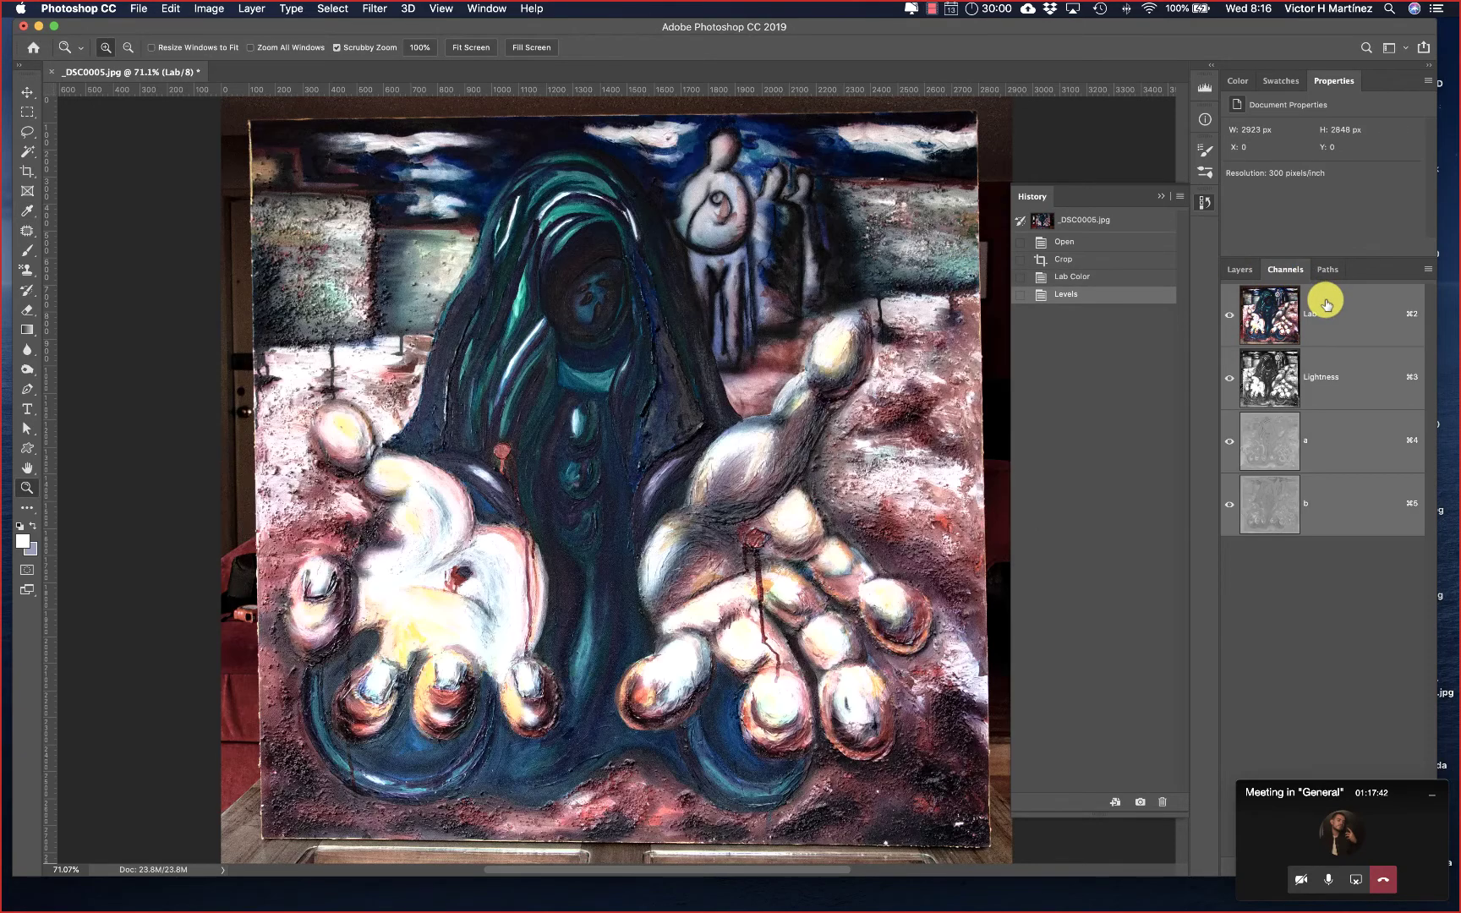
pyautogui.press('z')
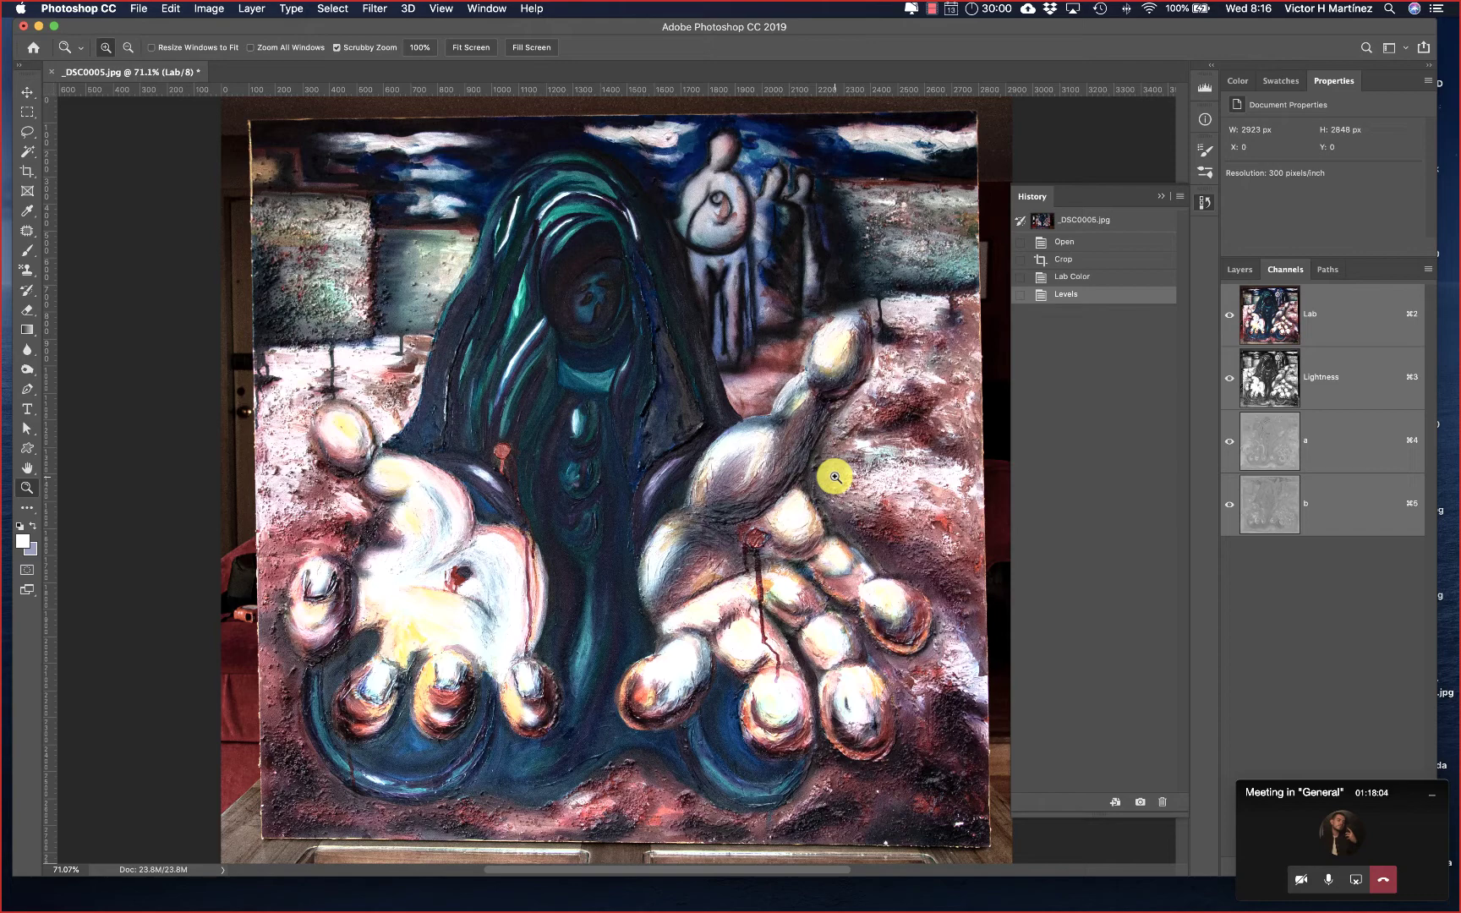
# Step: Revert the painting to the Crop history state and view its Red, Green and Blue channels individually, ending on the RGB composite
pyautogui.click(1082, 280)
pyautogui.click(1089, 263)
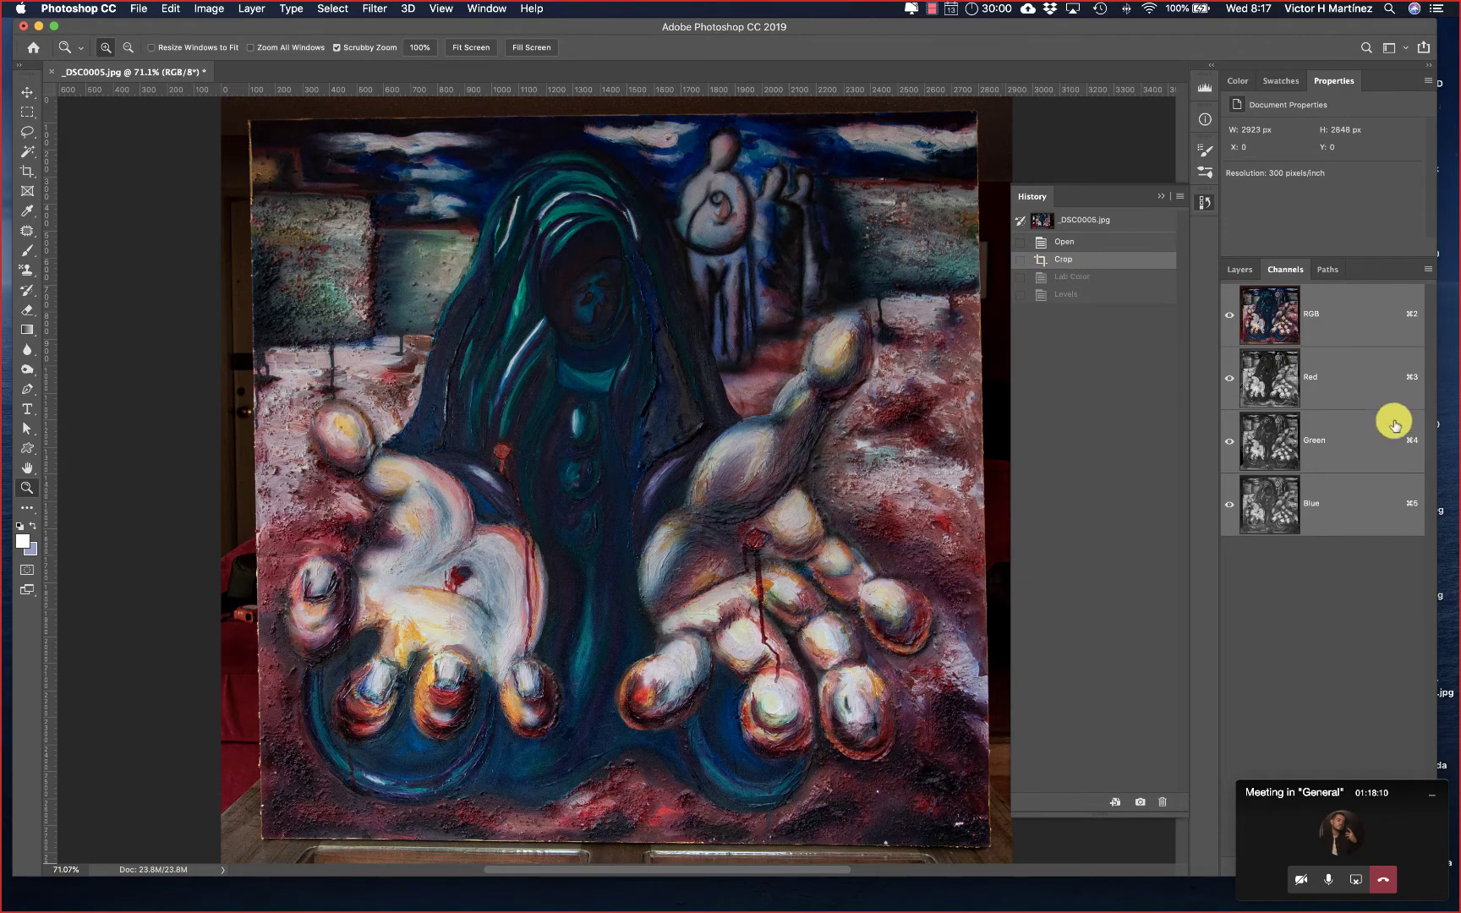
pyautogui.click(1374, 368)
pyautogui.click(1352, 439)
pyautogui.click(1331, 503)
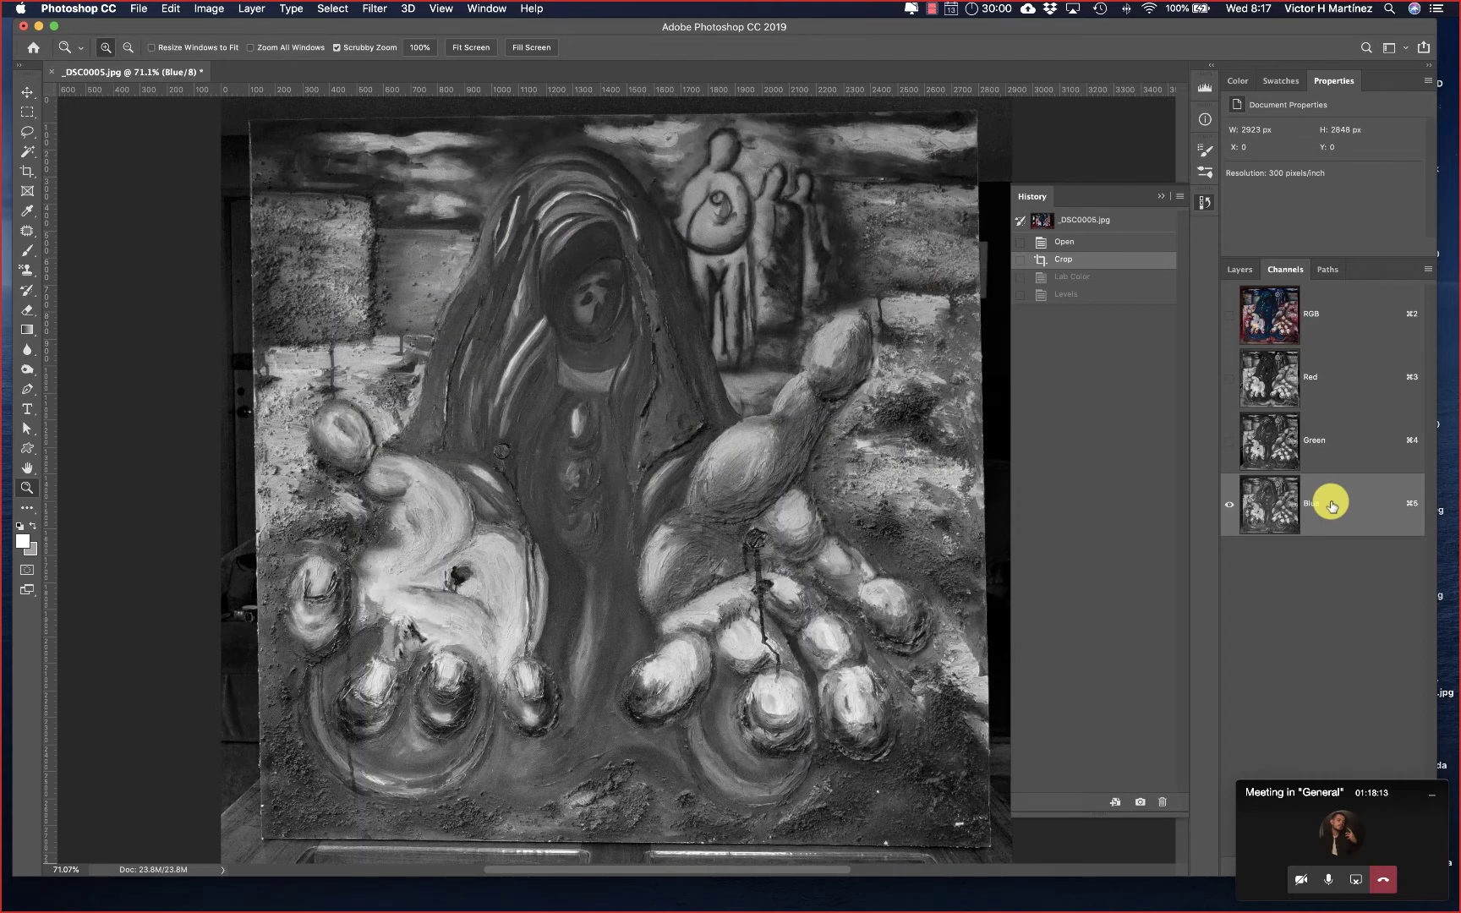
pyautogui.click(1371, 314)
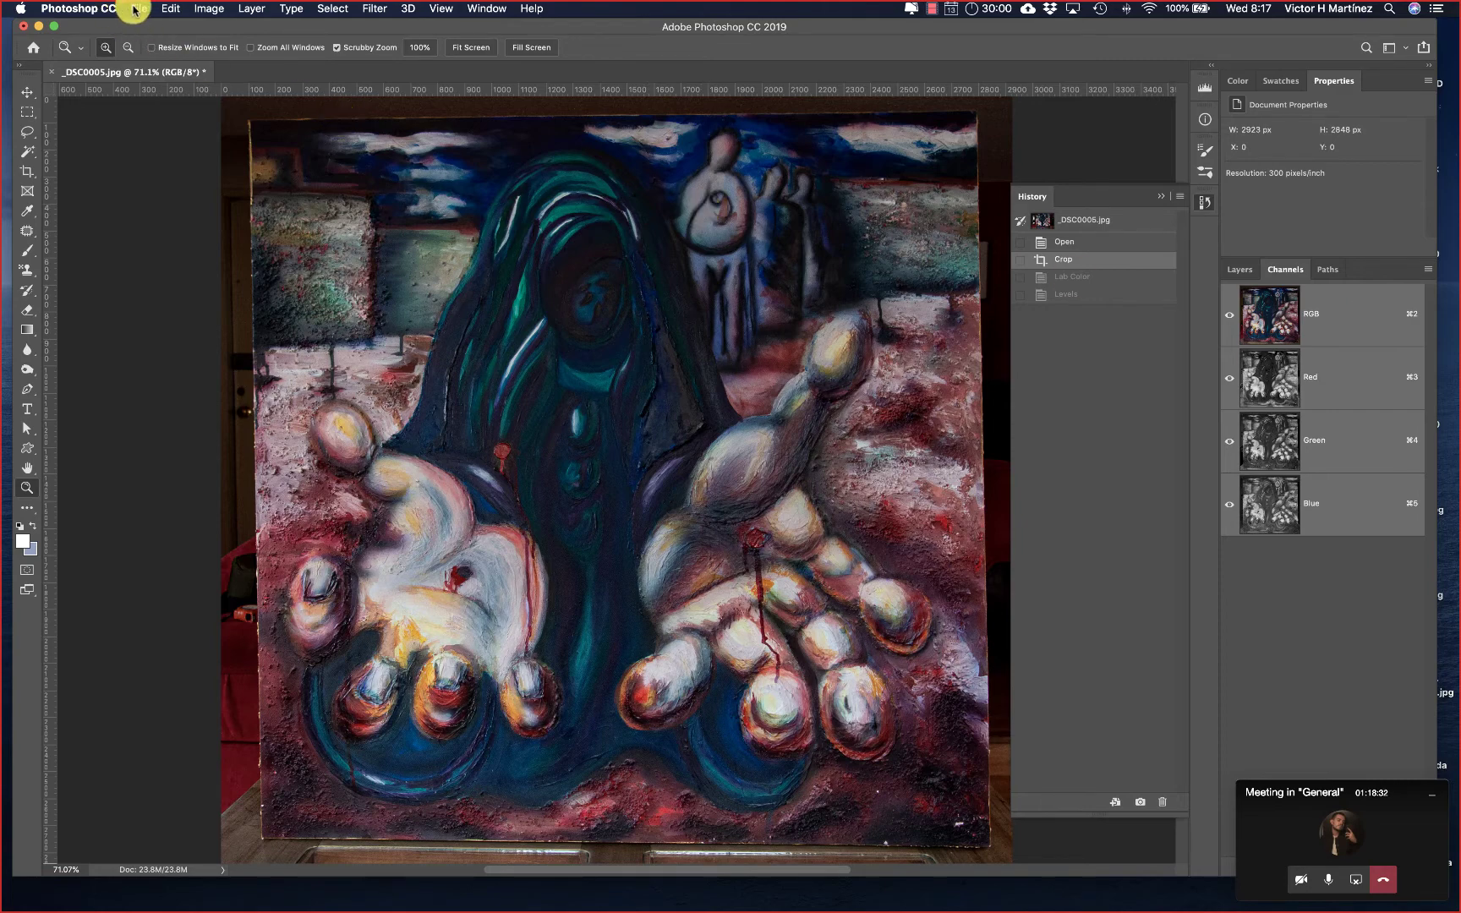
# Step: Open the foreground Color Picker over the middle of the painting and sample dark red 661111, then bright reds f51919 and f60a0a
pyautogui.click(23, 541)
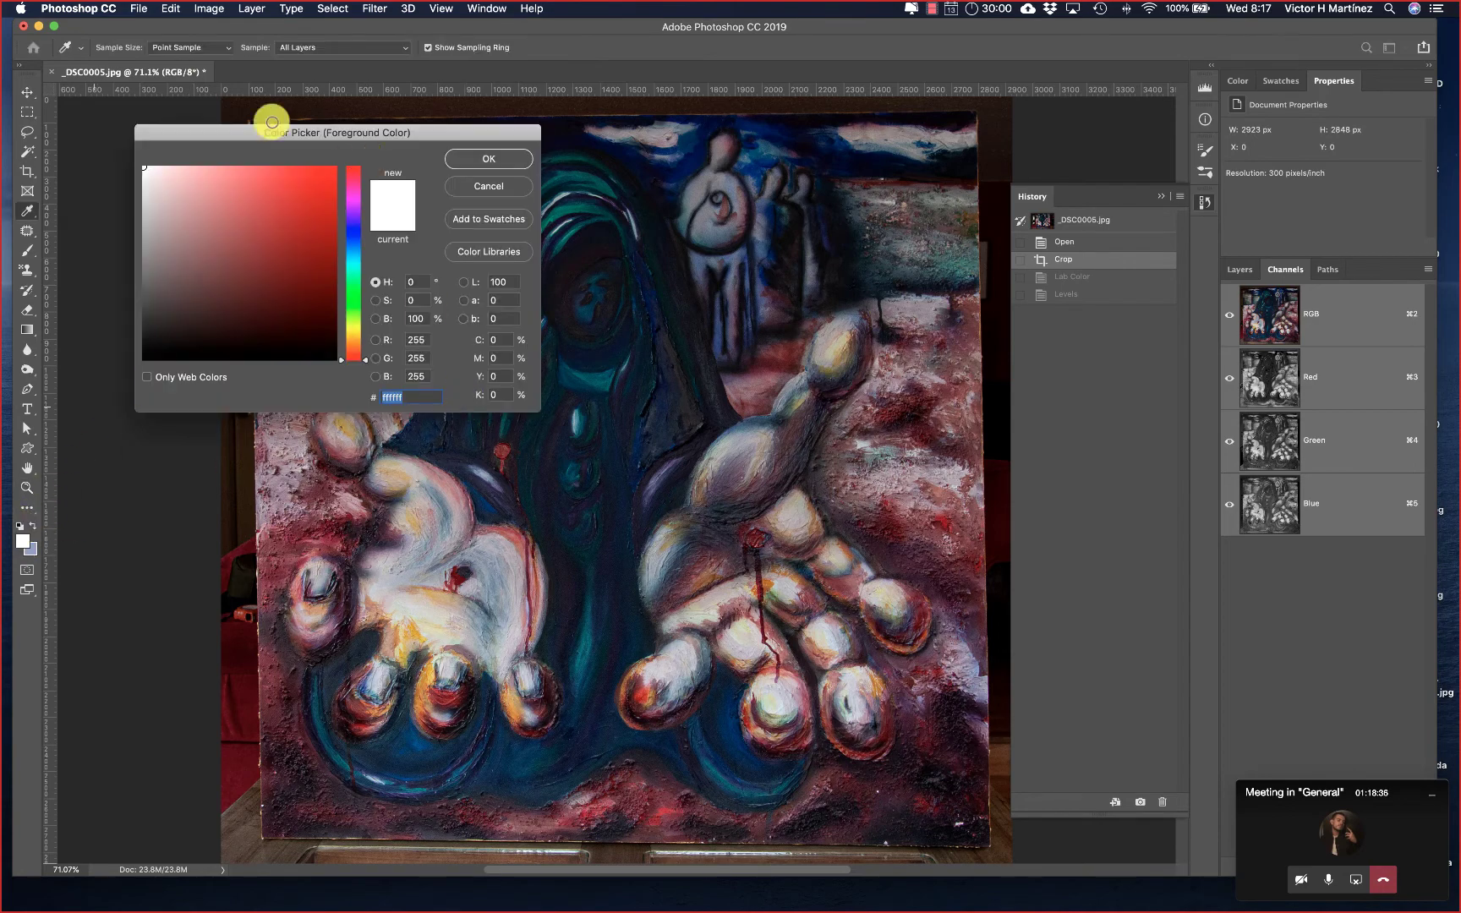
pyautogui.moveTo(310, 133); pyautogui.dragTo(585, 292)
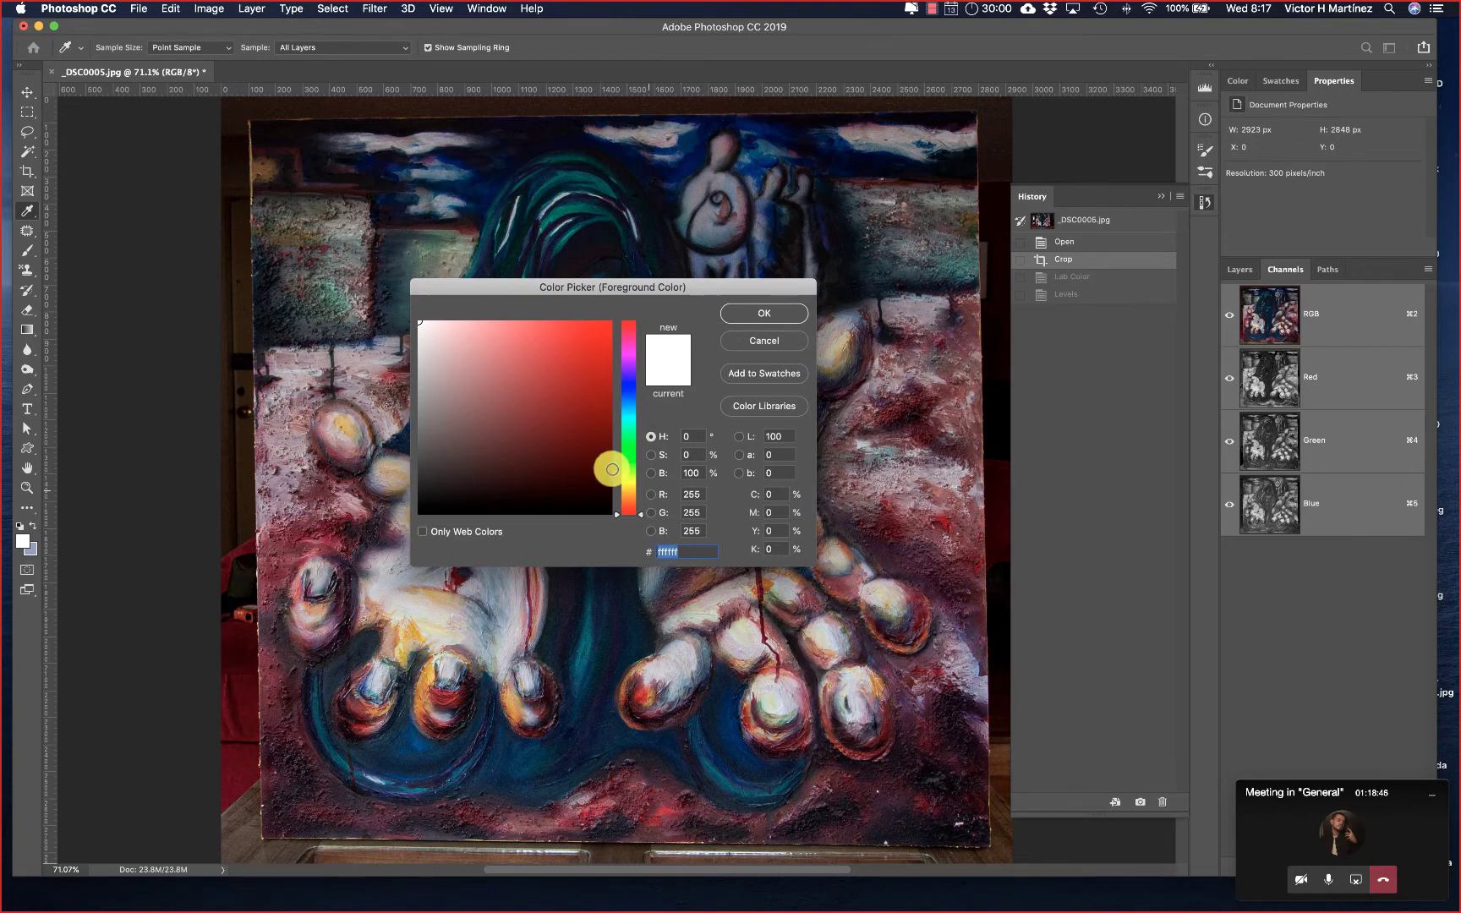
pyautogui.click(580, 437)
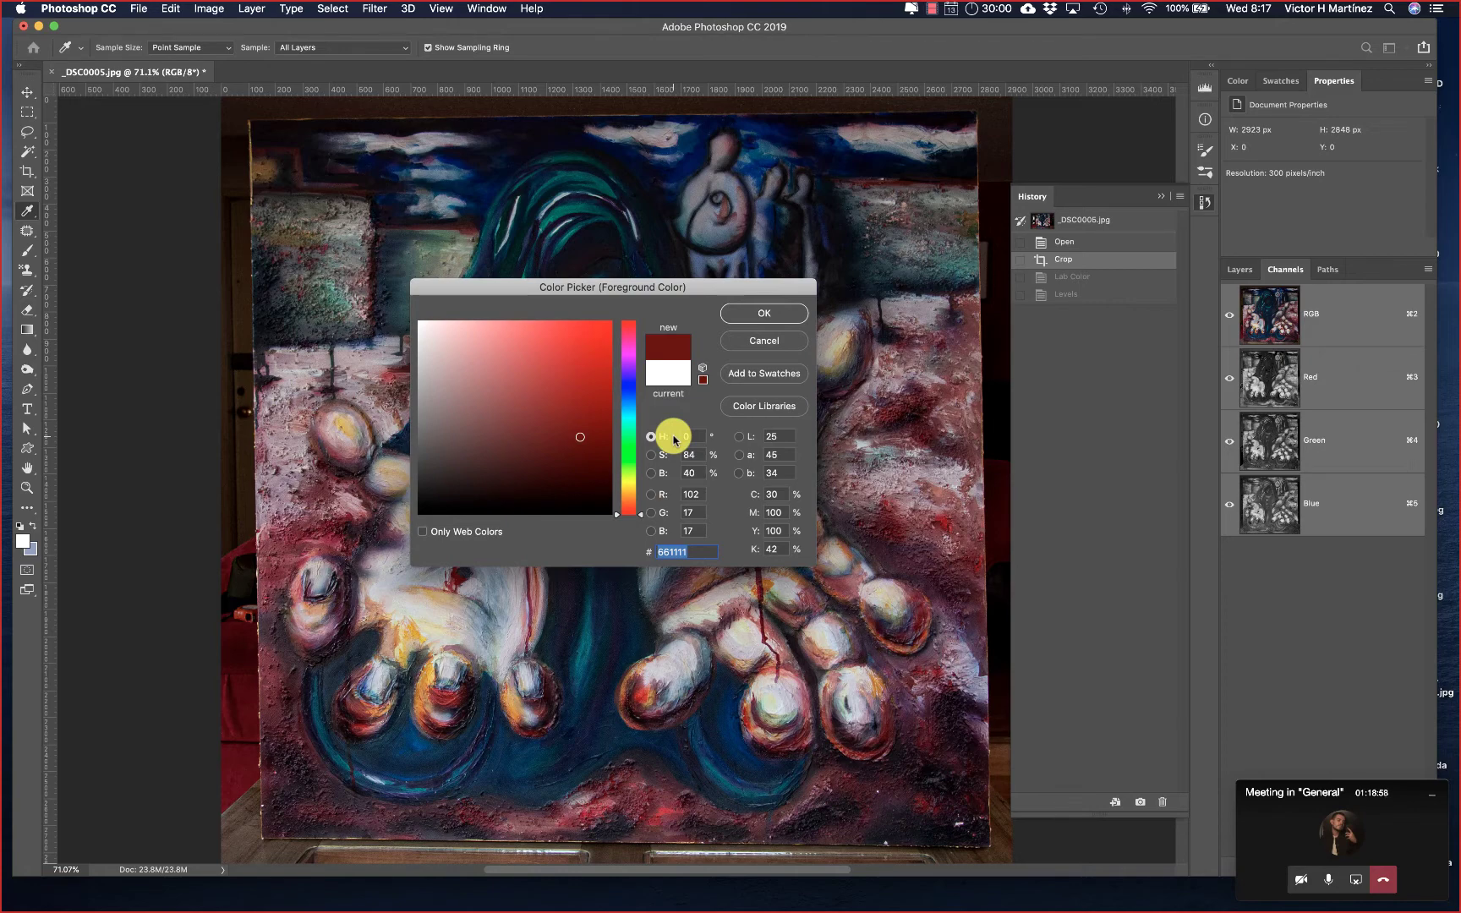
pyautogui.click(593, 327)
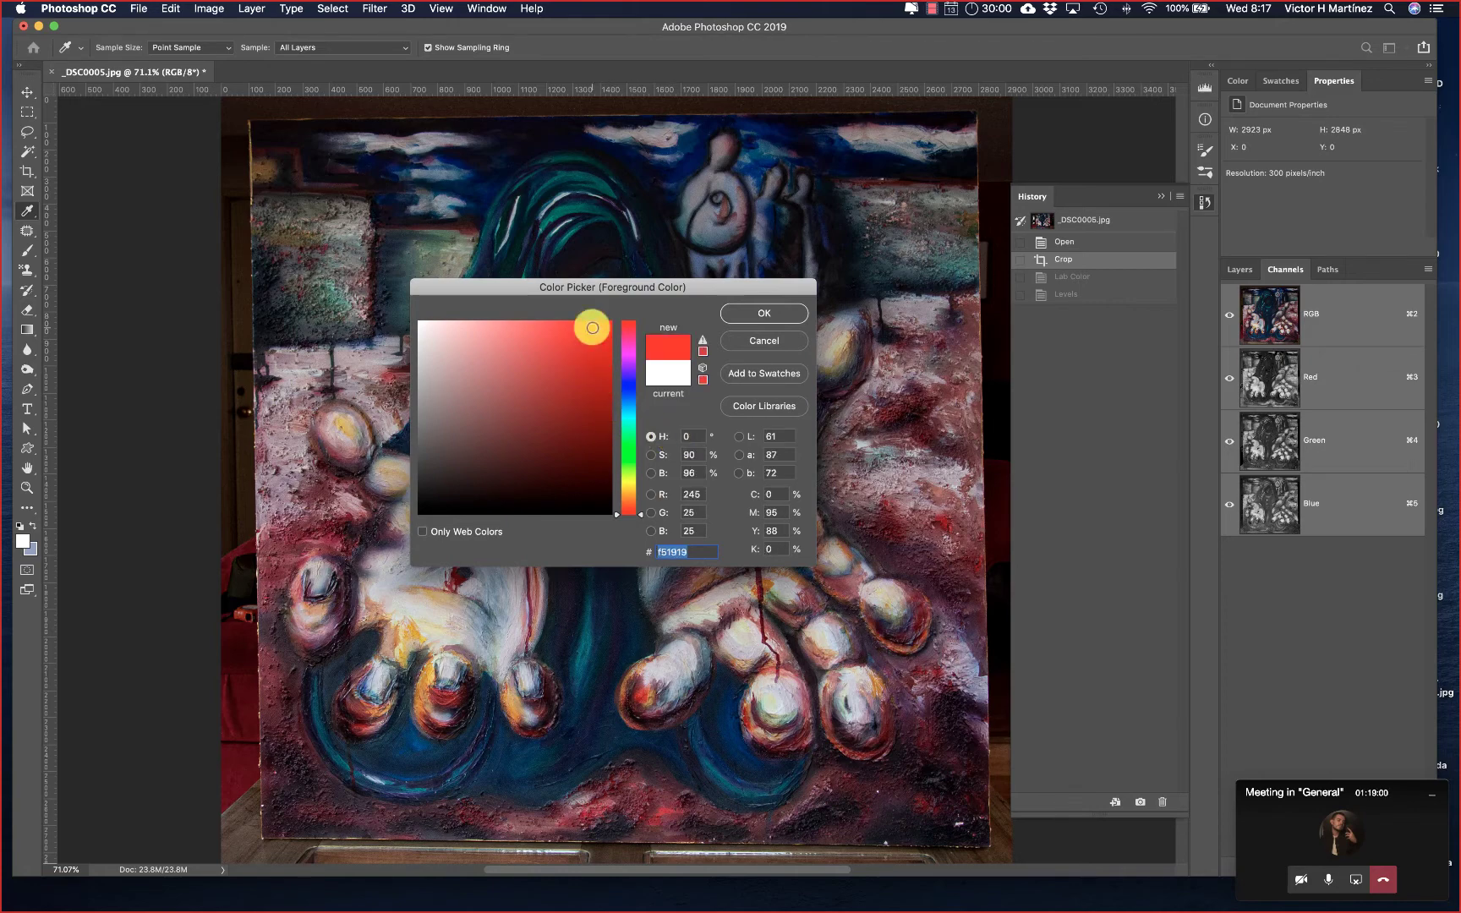
pyautogui.moveTo(593, 327); pyautogui.dragTo(603, 327)
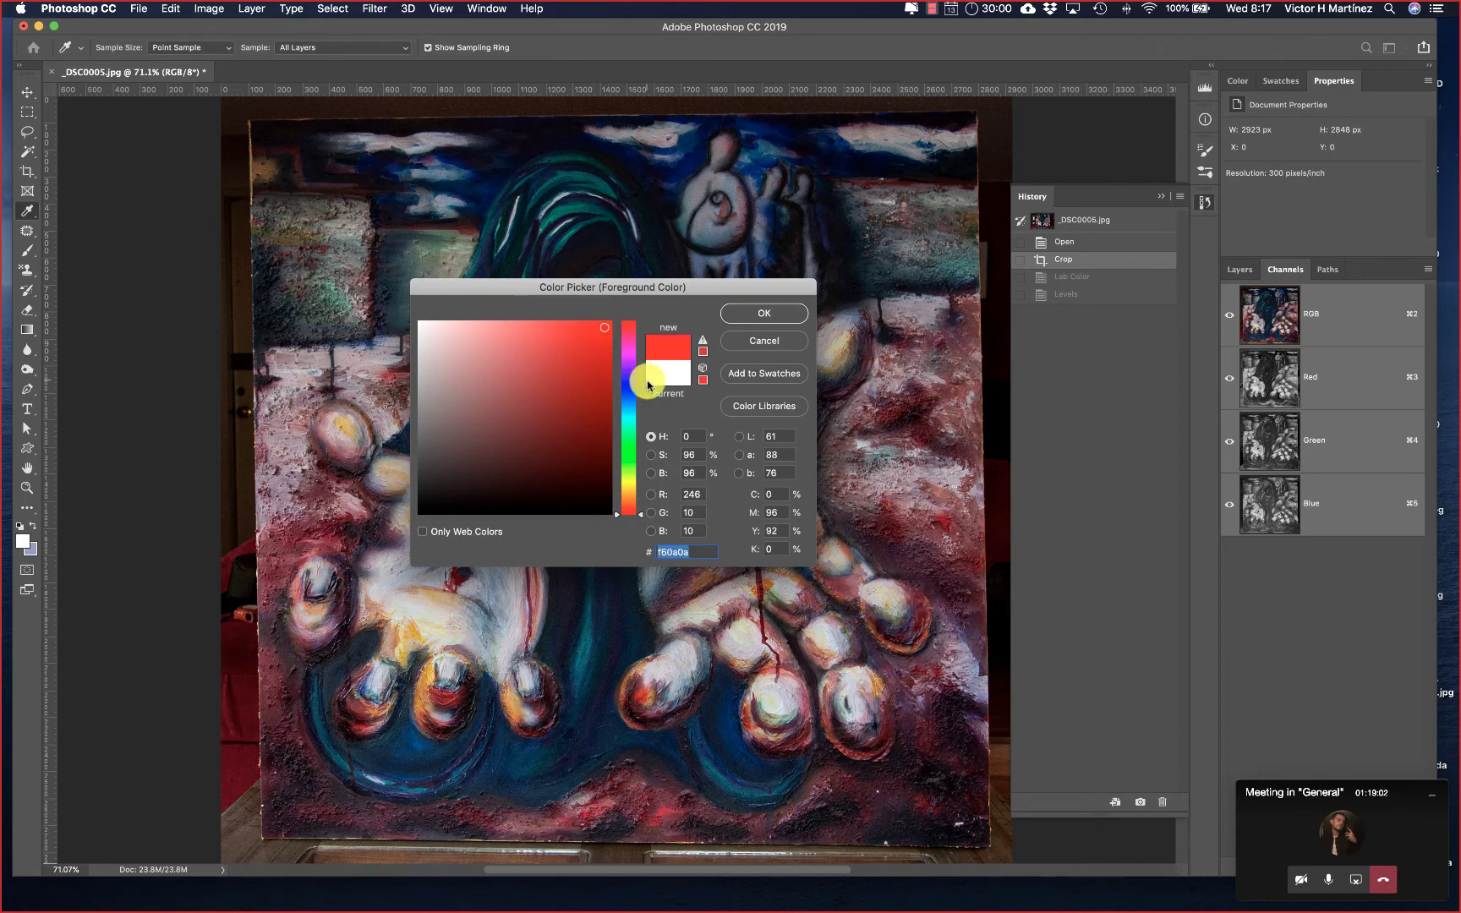
# Step: Sample blue, magenta and green hues in the Color Picker, followed by a gray, a near-white and a near-black at hue 145°
pyautogui.click(629, 407)
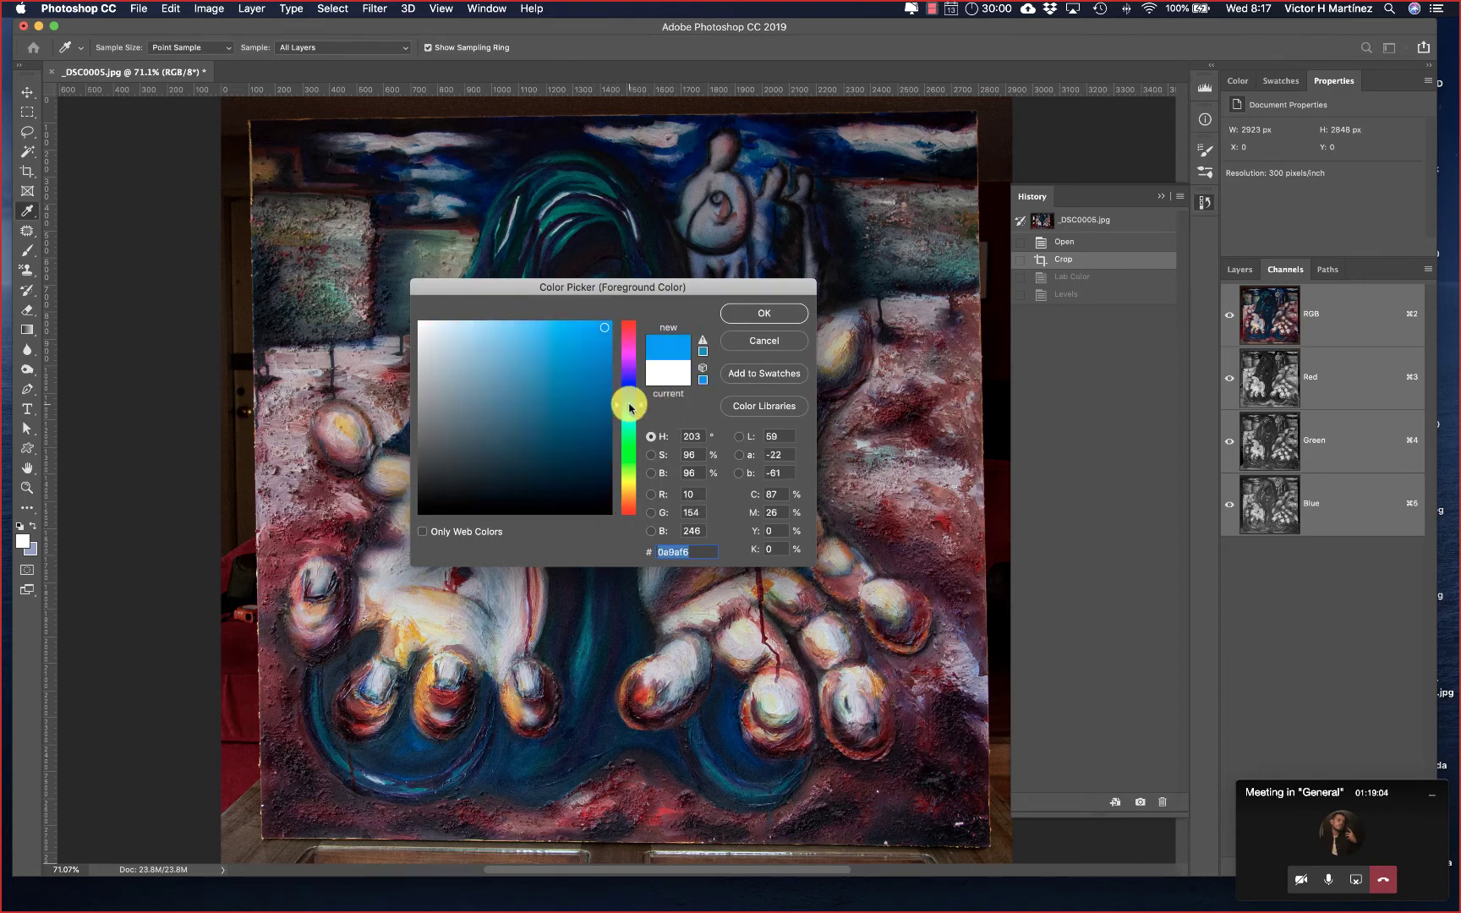
pyautogui.click(629, 357)
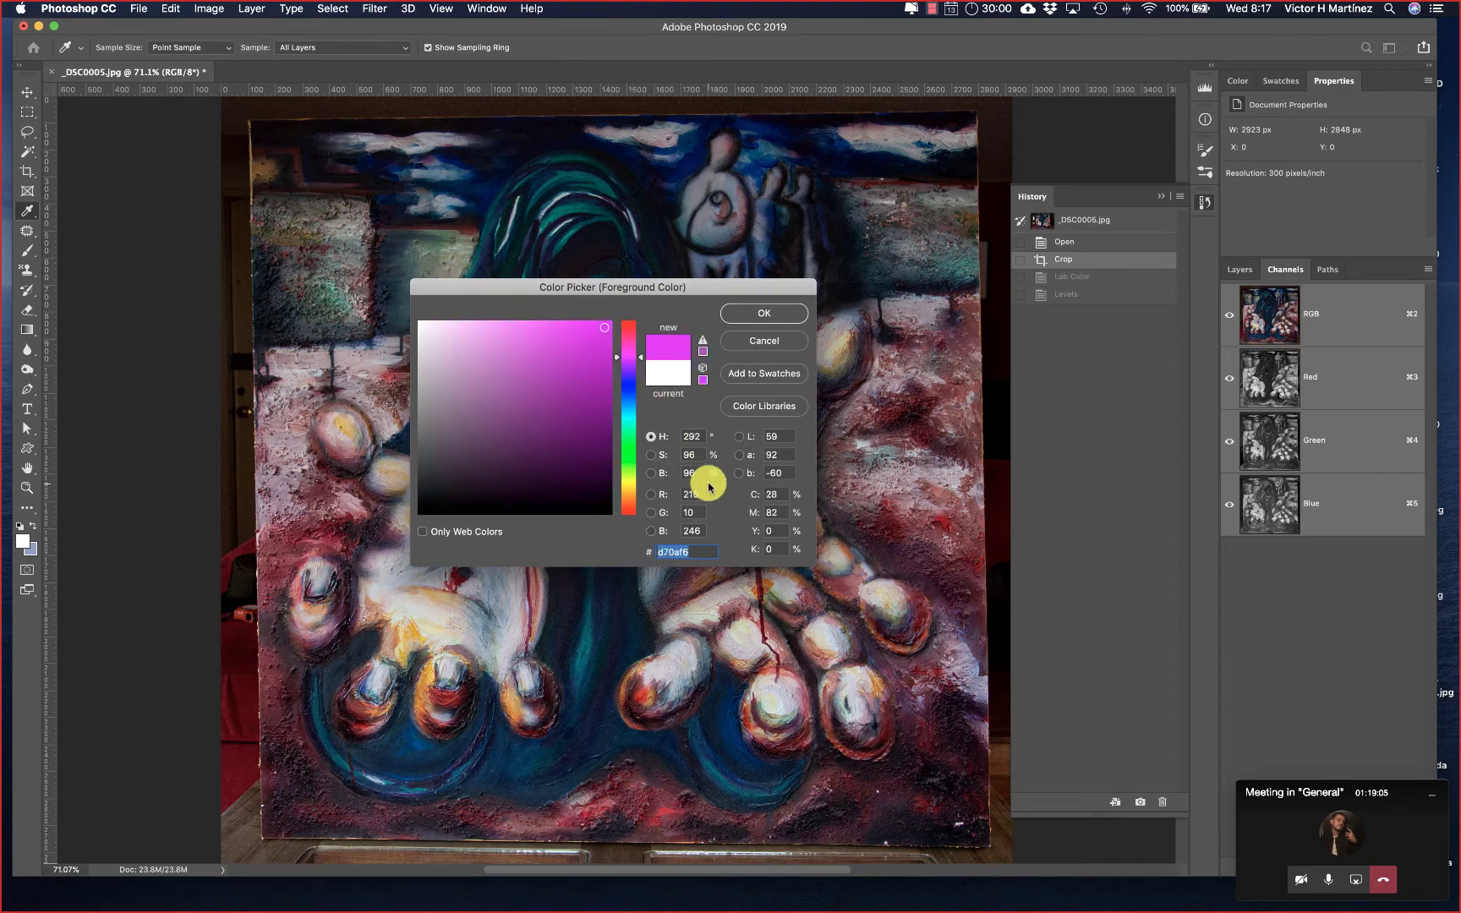
pyautogui.click(628, 436)
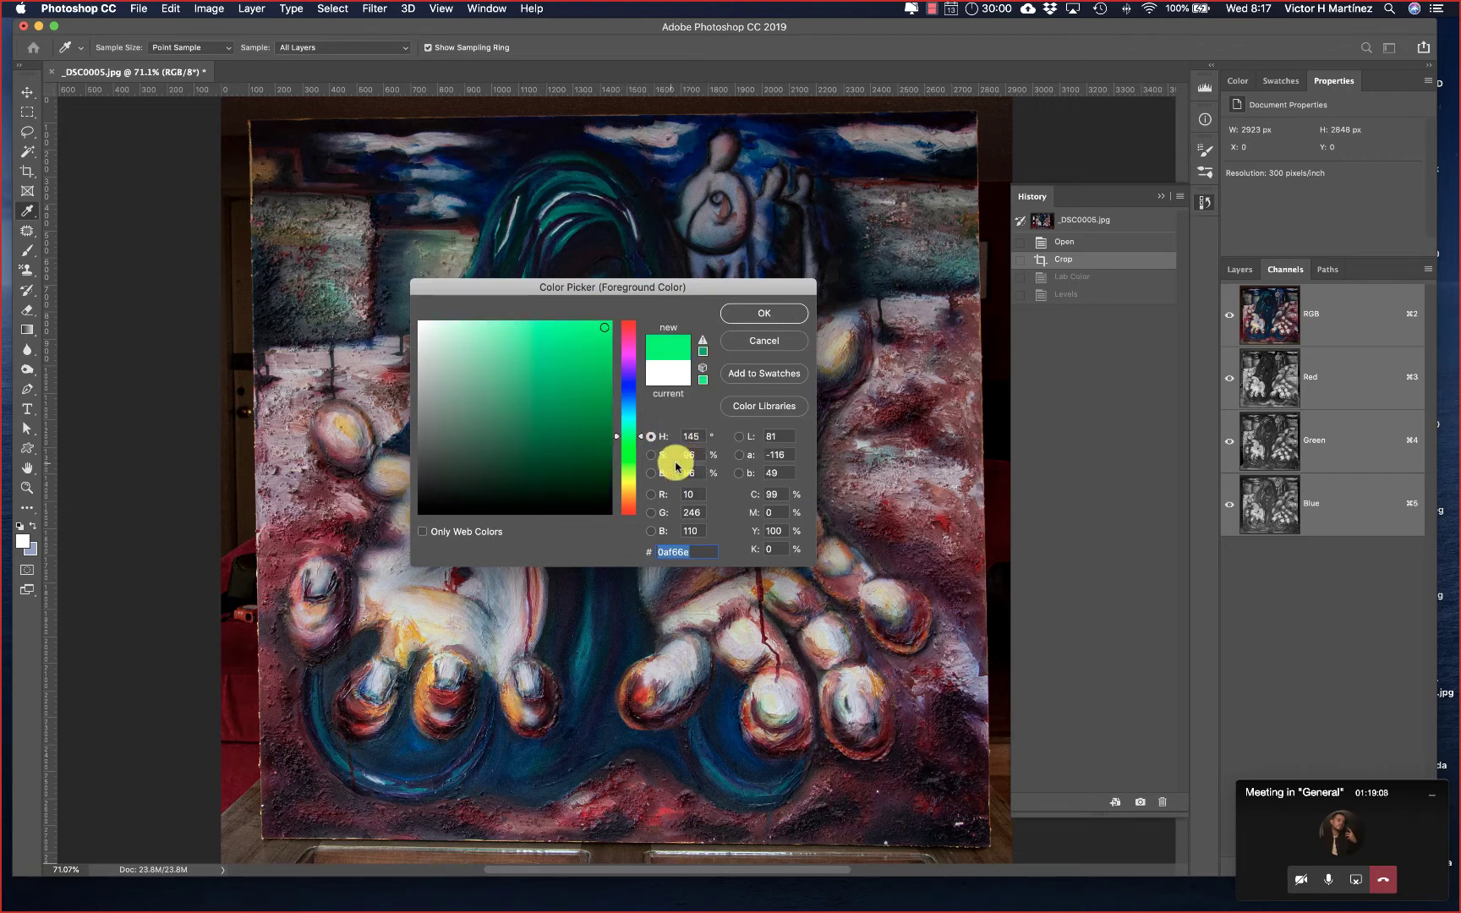
pyautogui.moveTo(588, 381)
pyautogui.mouseDown()
pyautogui.moveTo(509, 423)
pyautogui.moveTo(440, 395)
pyautogui.moveTo(429, 409)
pyautogui.mouseUp()
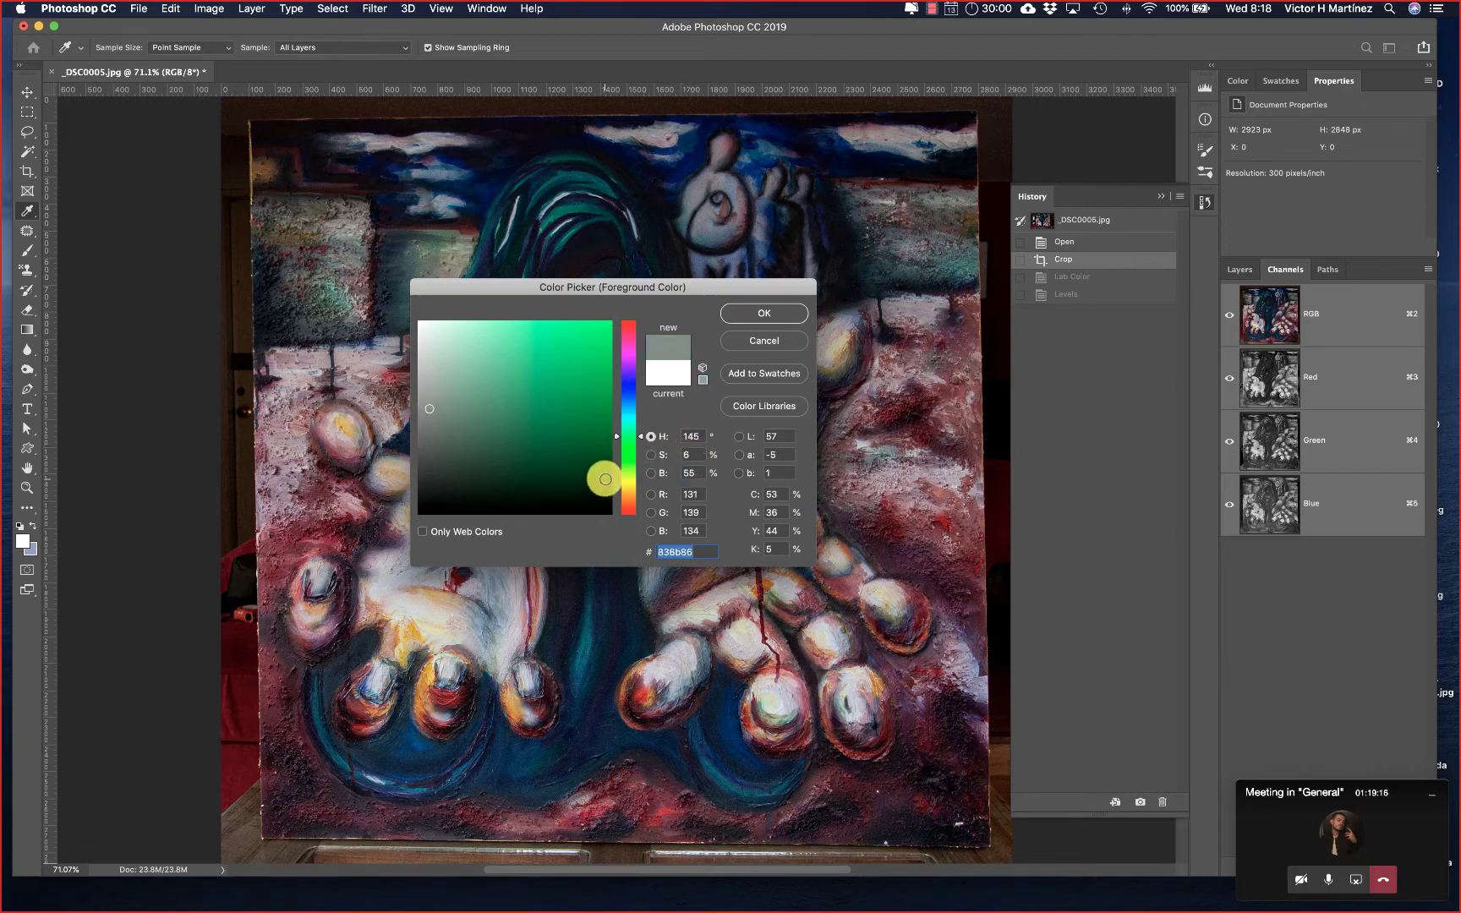
pyautogui.click(420, 323)
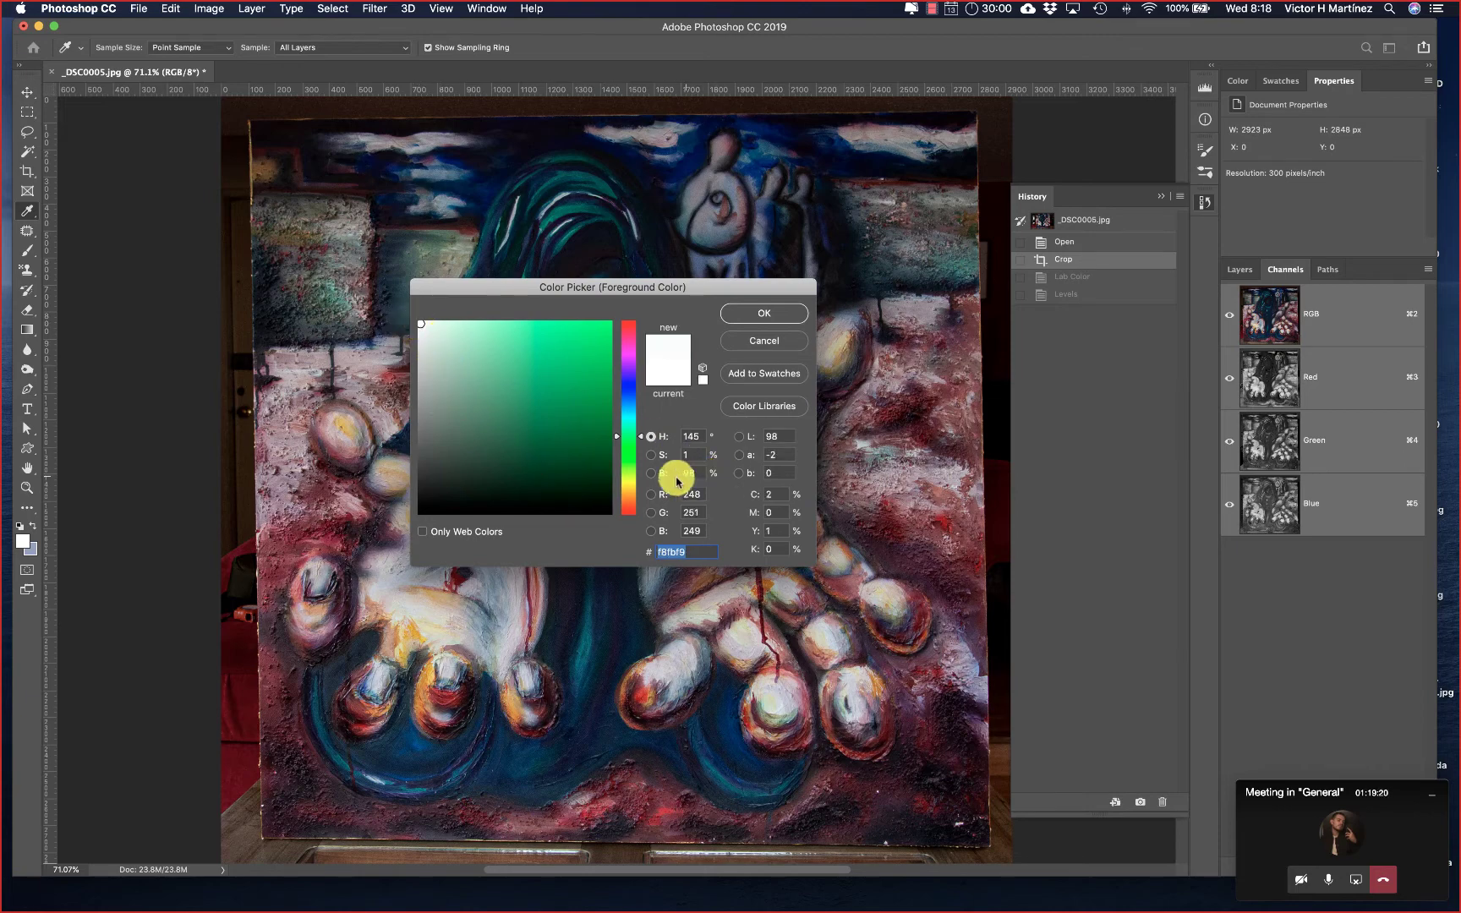
pyautogui.click(420, 513)
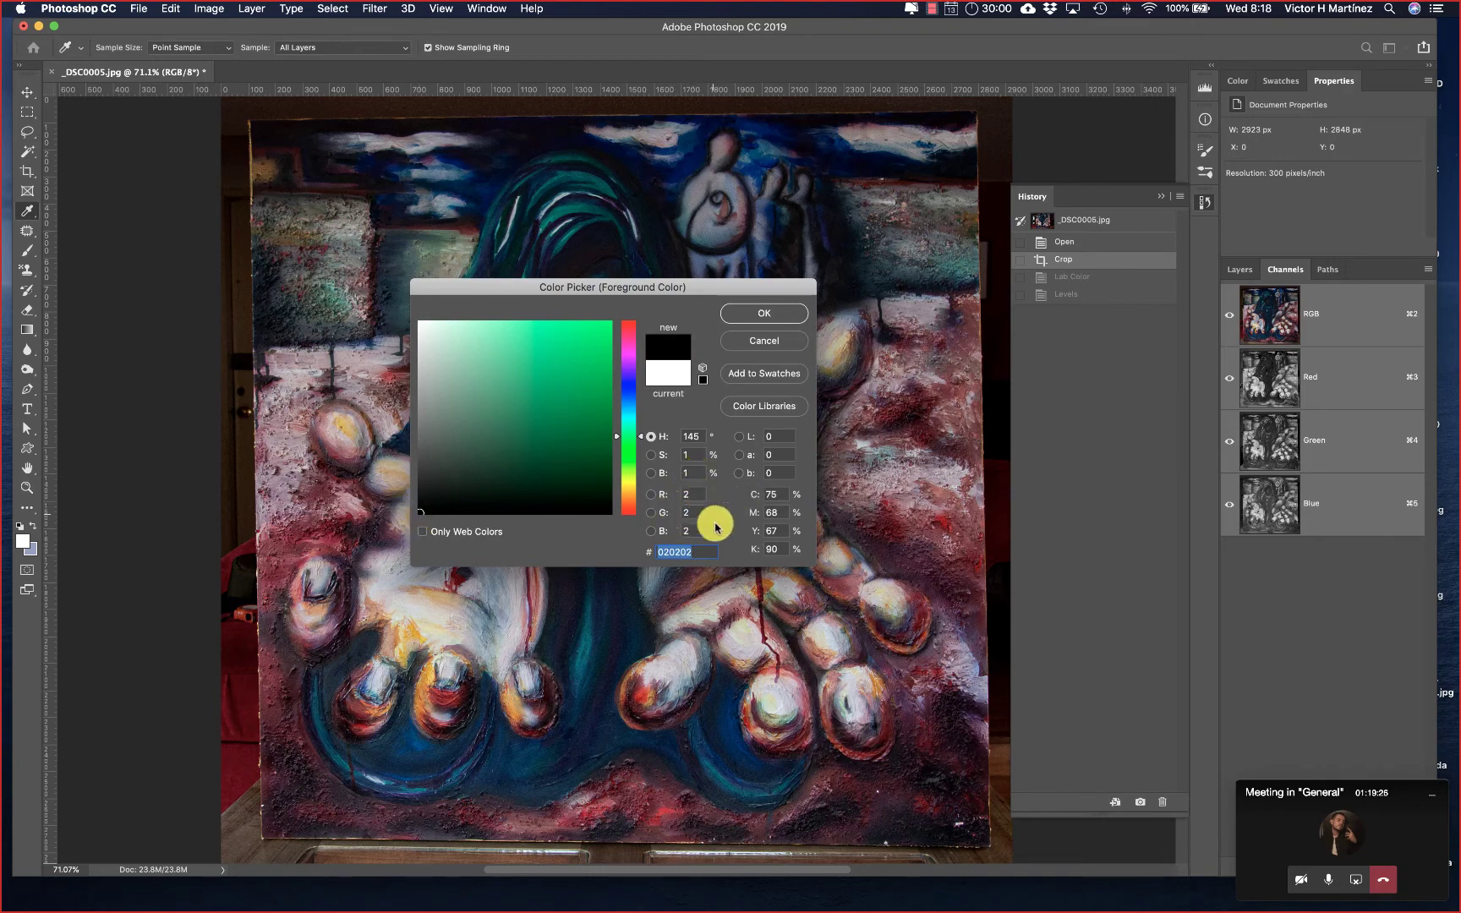
# Step: Define the foreground color by Lab values, with L 45, a 60 and b 25
pyautogui.click(778, 436)
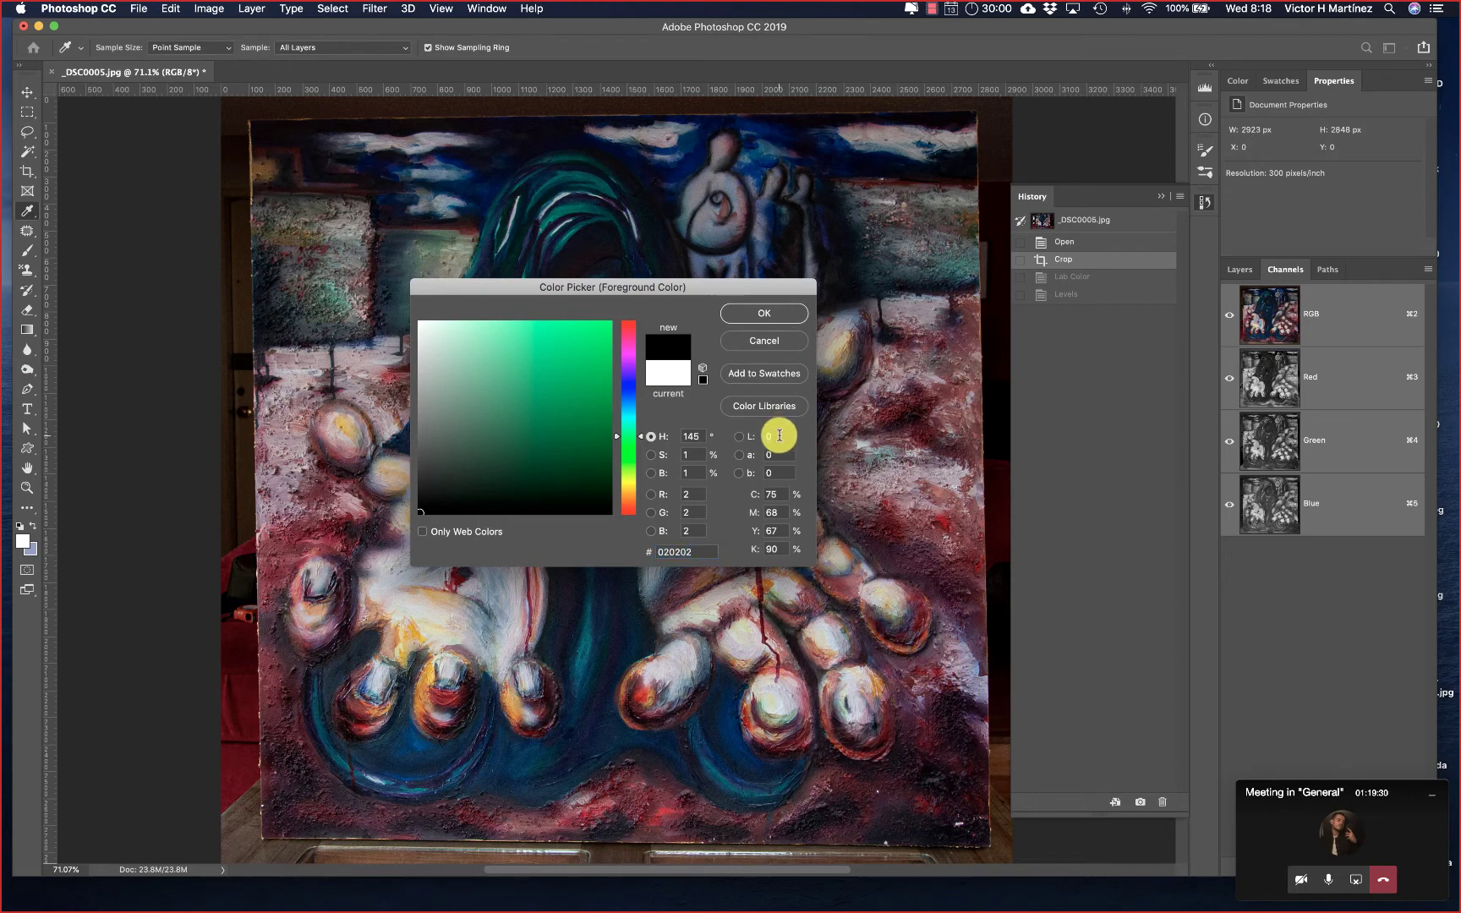
pyautogui.write('45')
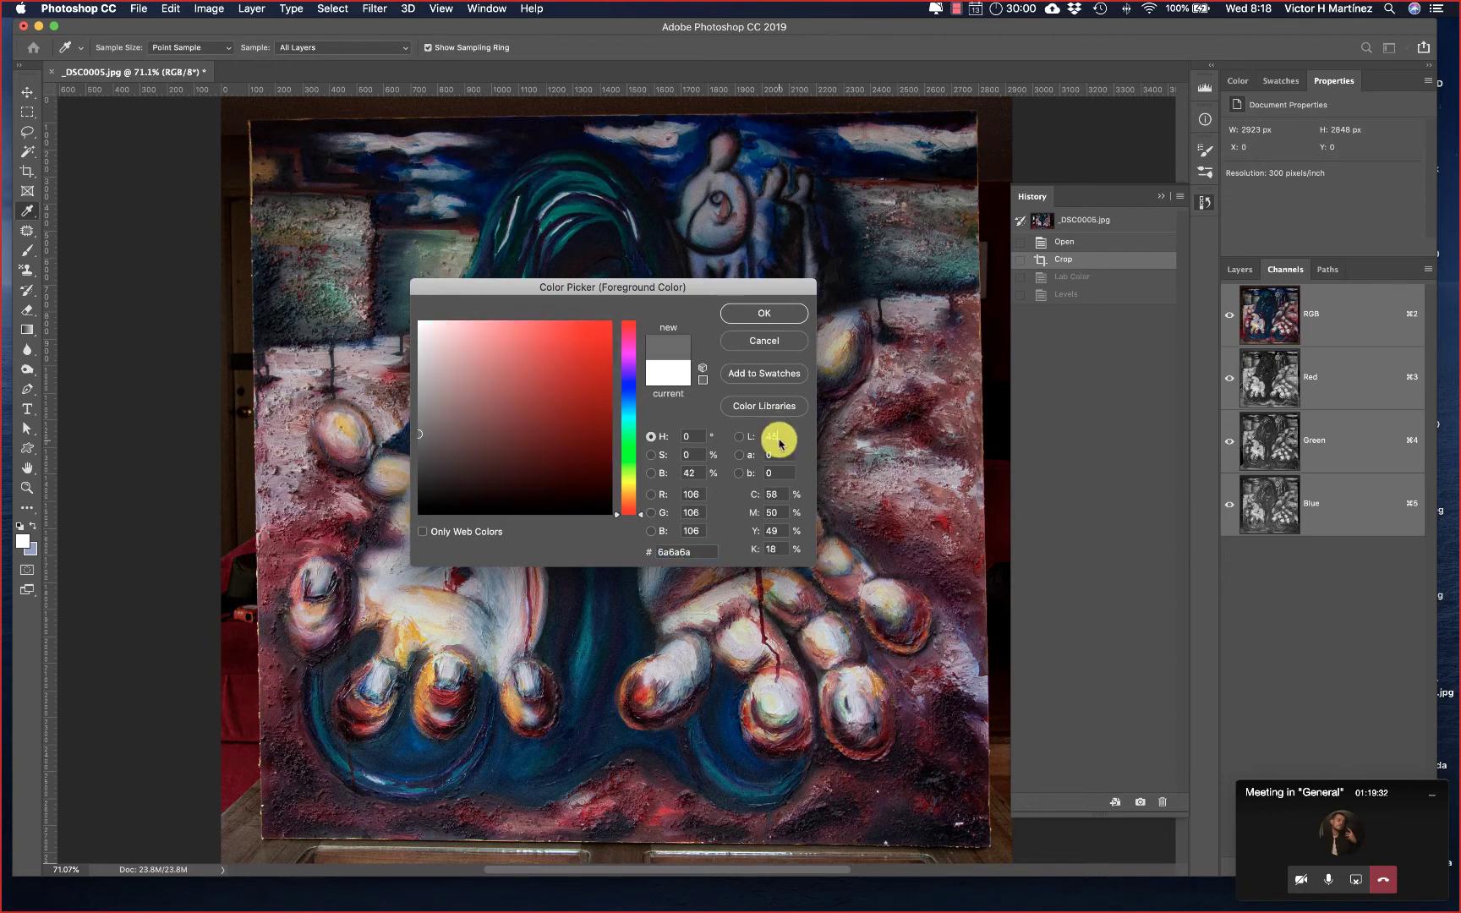
pyautogui.write('60')
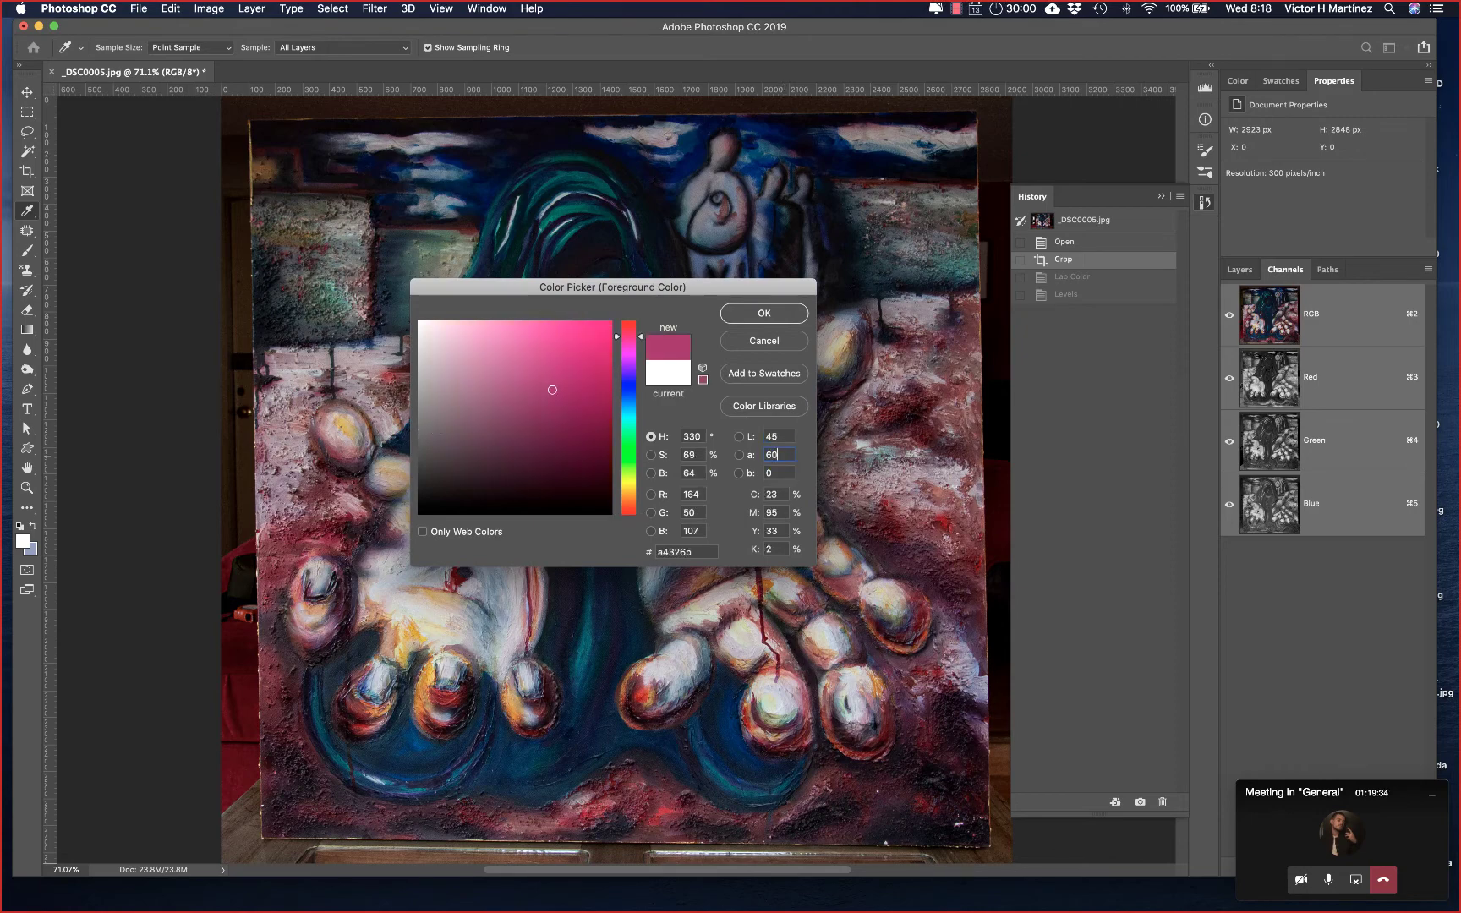
pyautogui.click(788, 472)
pyautogui.write('25')
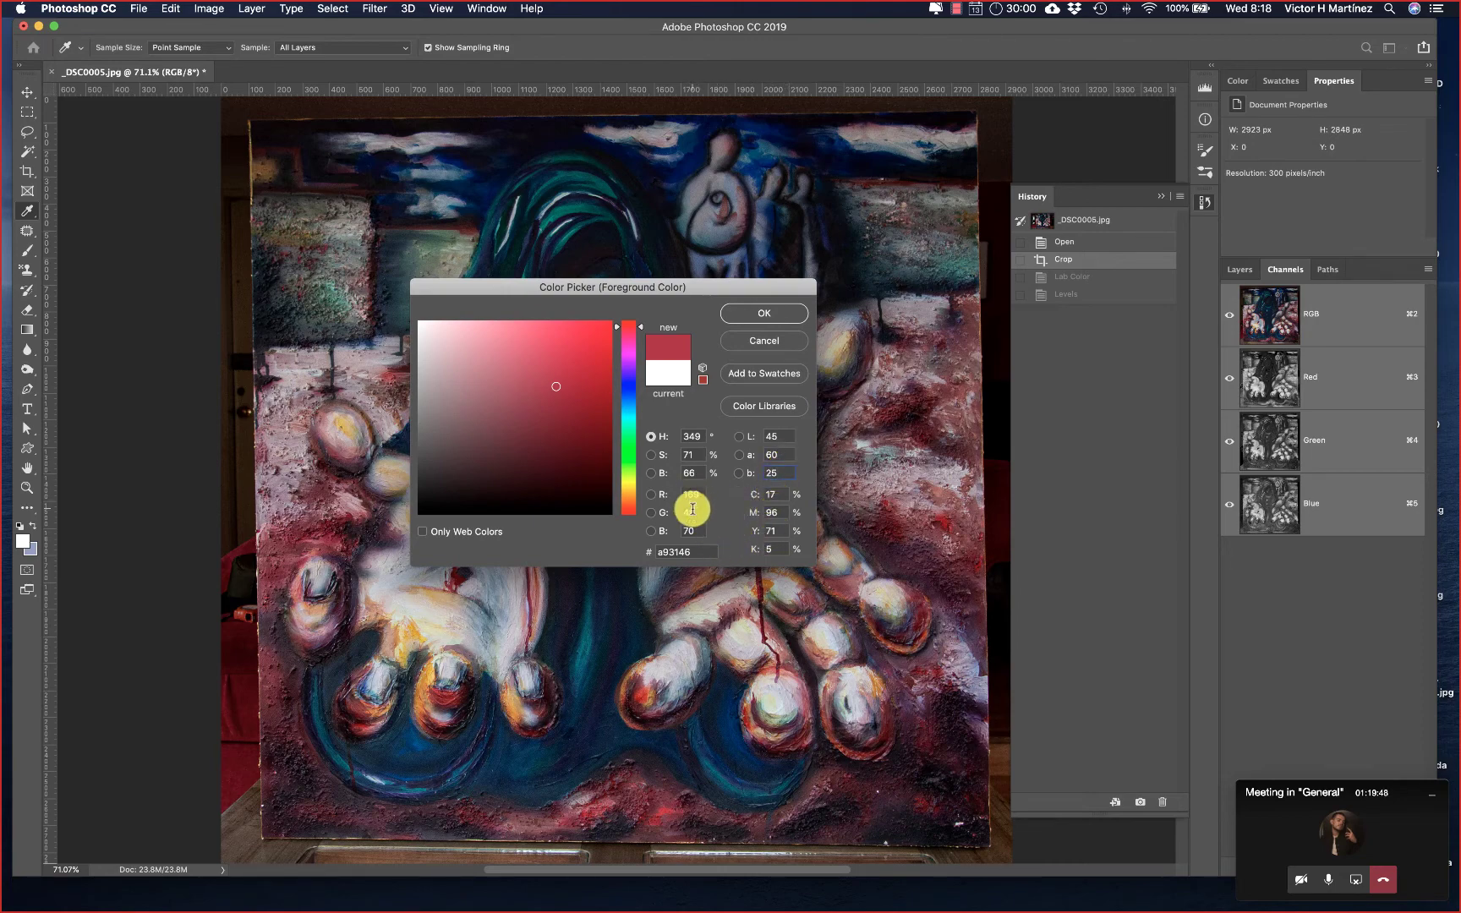
# Step: Select the color's hex code, sample a pink, pure white ffffff and a light gray, and cancel the Color Picker
pyautogui.doubleClick(693, 549)
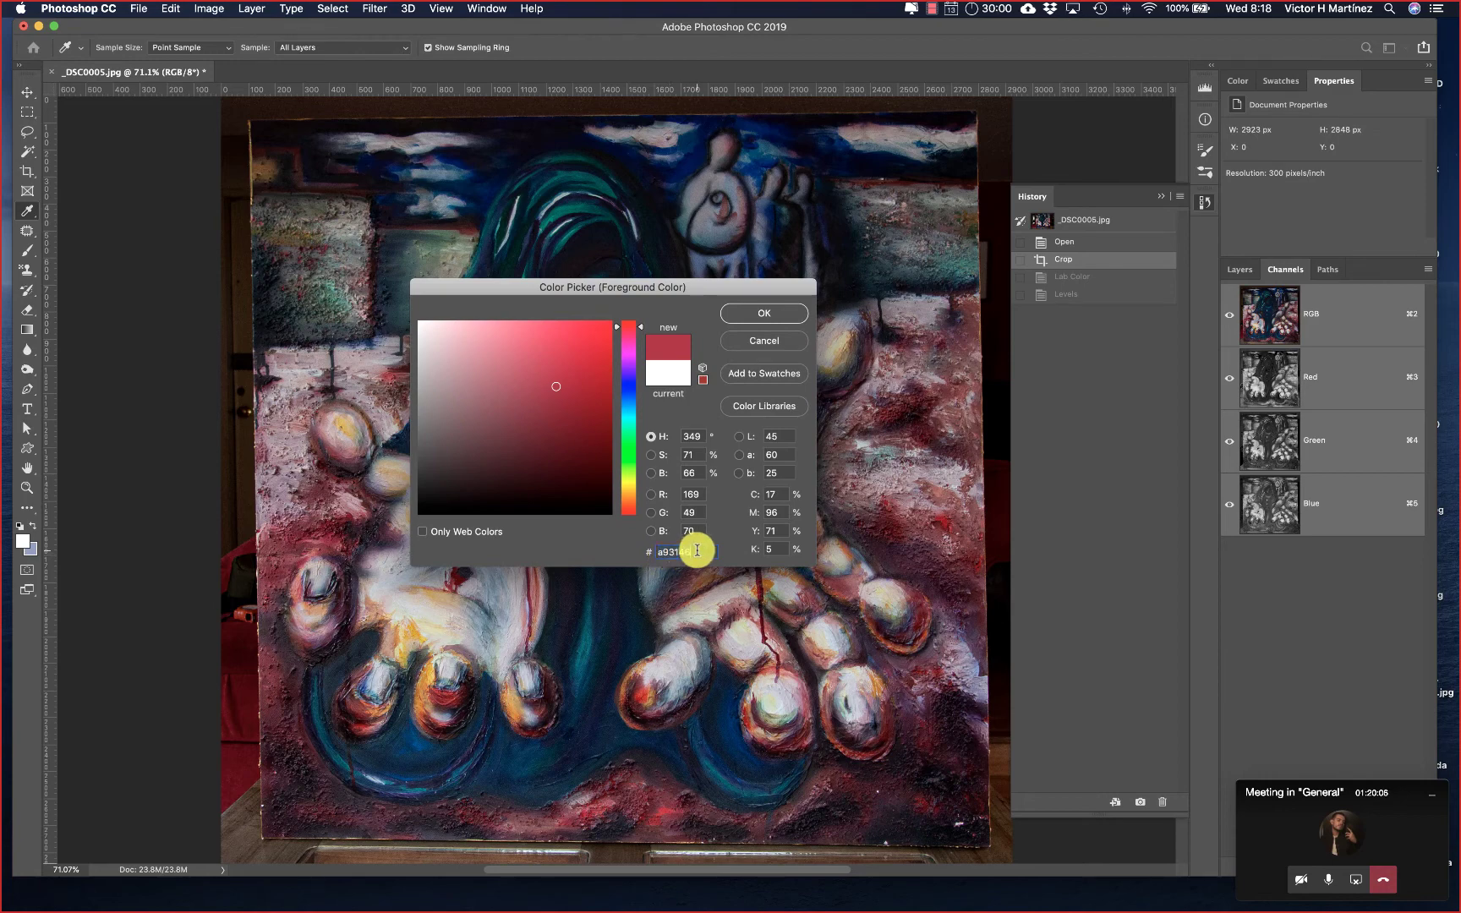
pyautogui.click(477, 358)
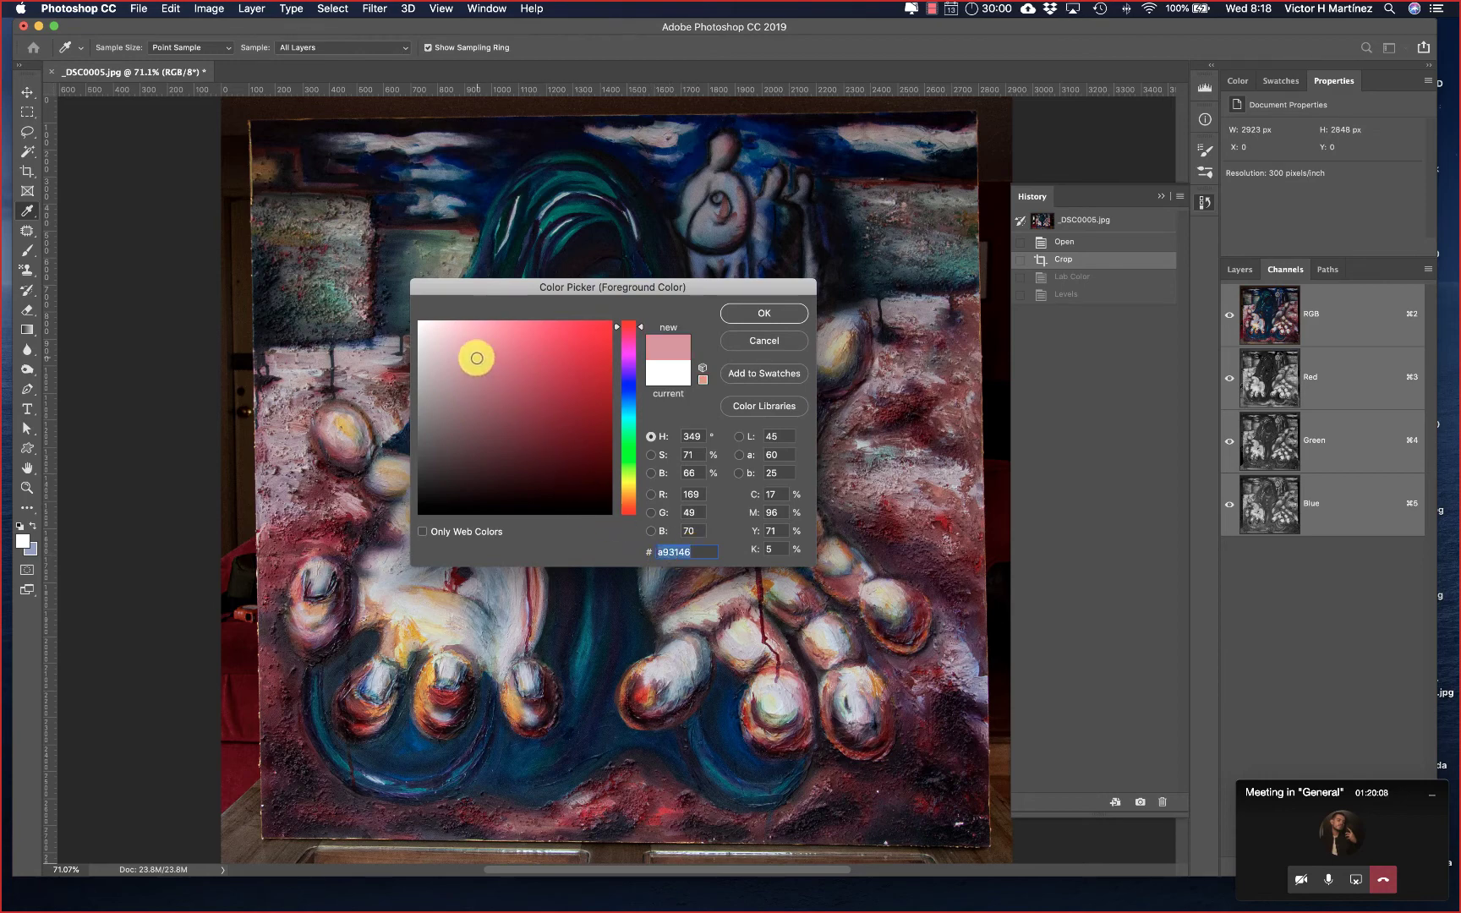
pyautogui.moveTo(477, 358); pyautogui.dragTo(409, 316)
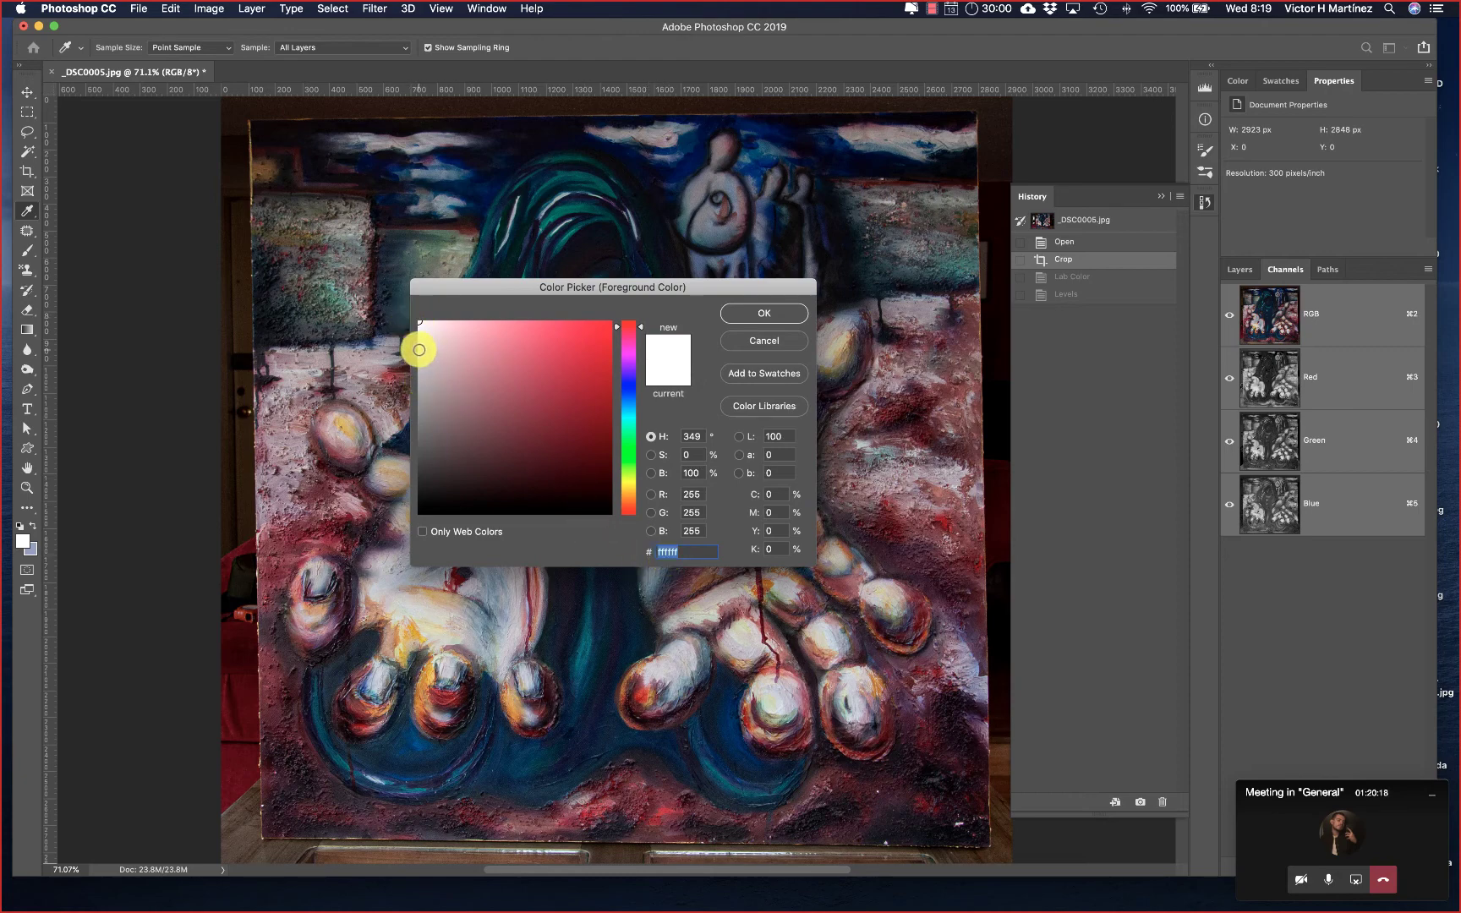
pyautogui.click(419, 350)
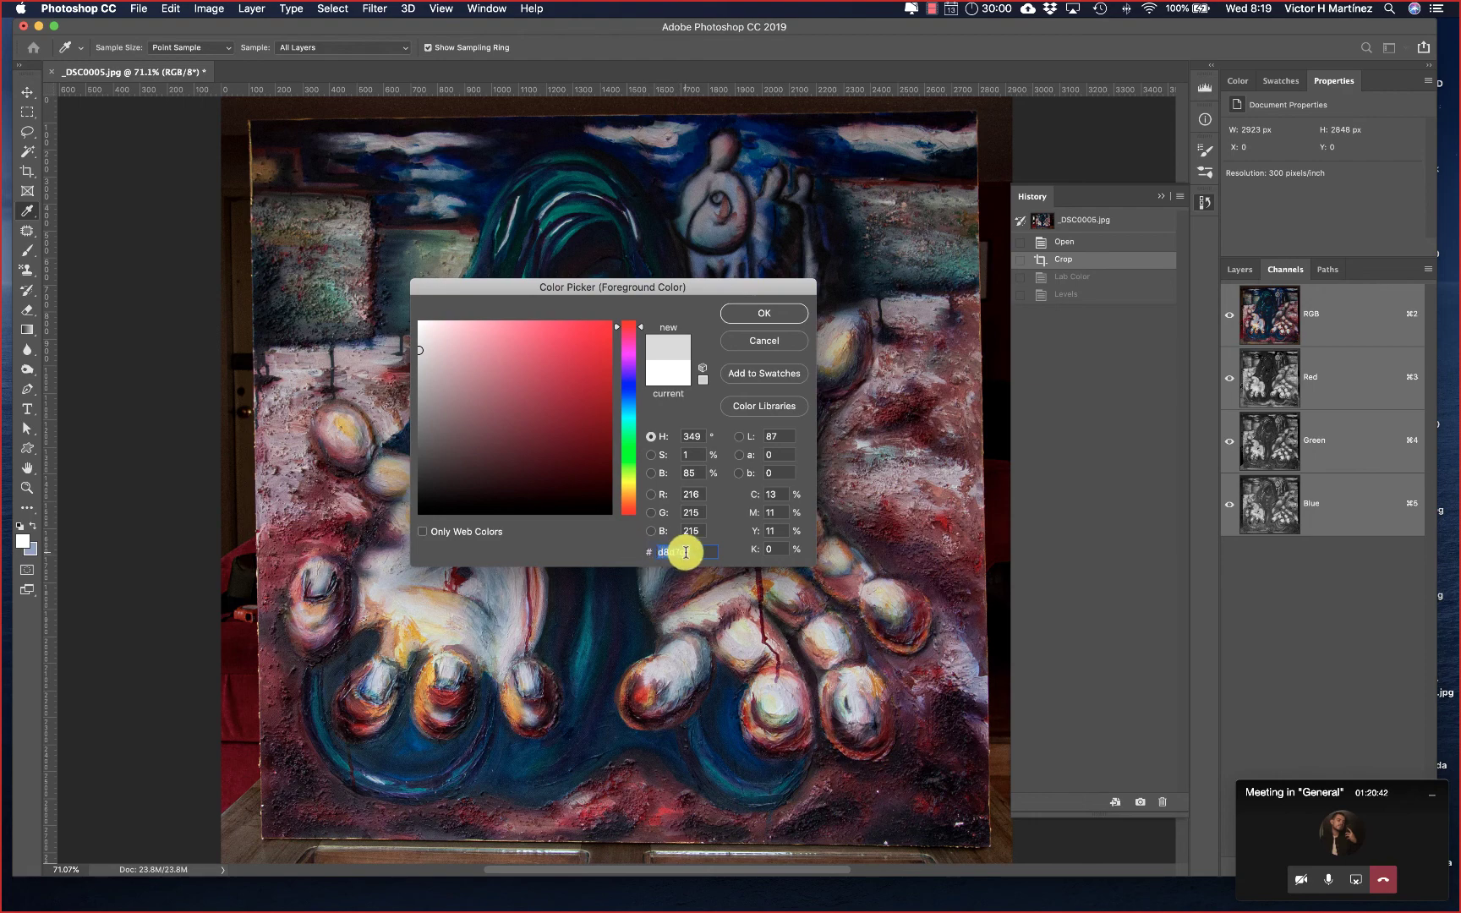
pyautogui.click(765, 341)
pyautogui.press('z')
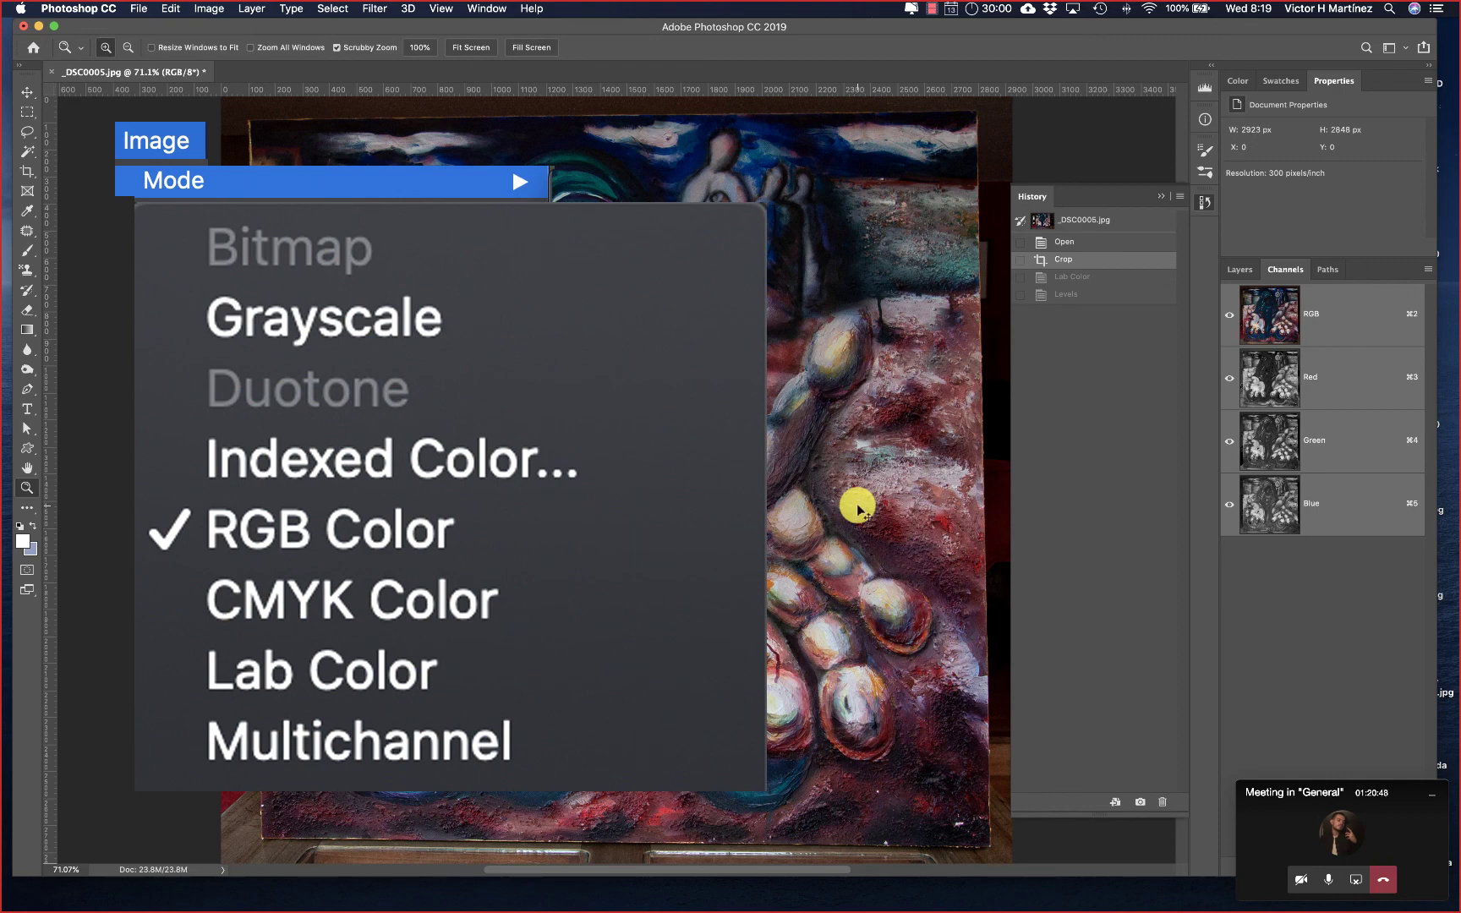
# Step: Switch to Preview to view the Lab color axes diagram again
pyautogui.press('super+Tab')
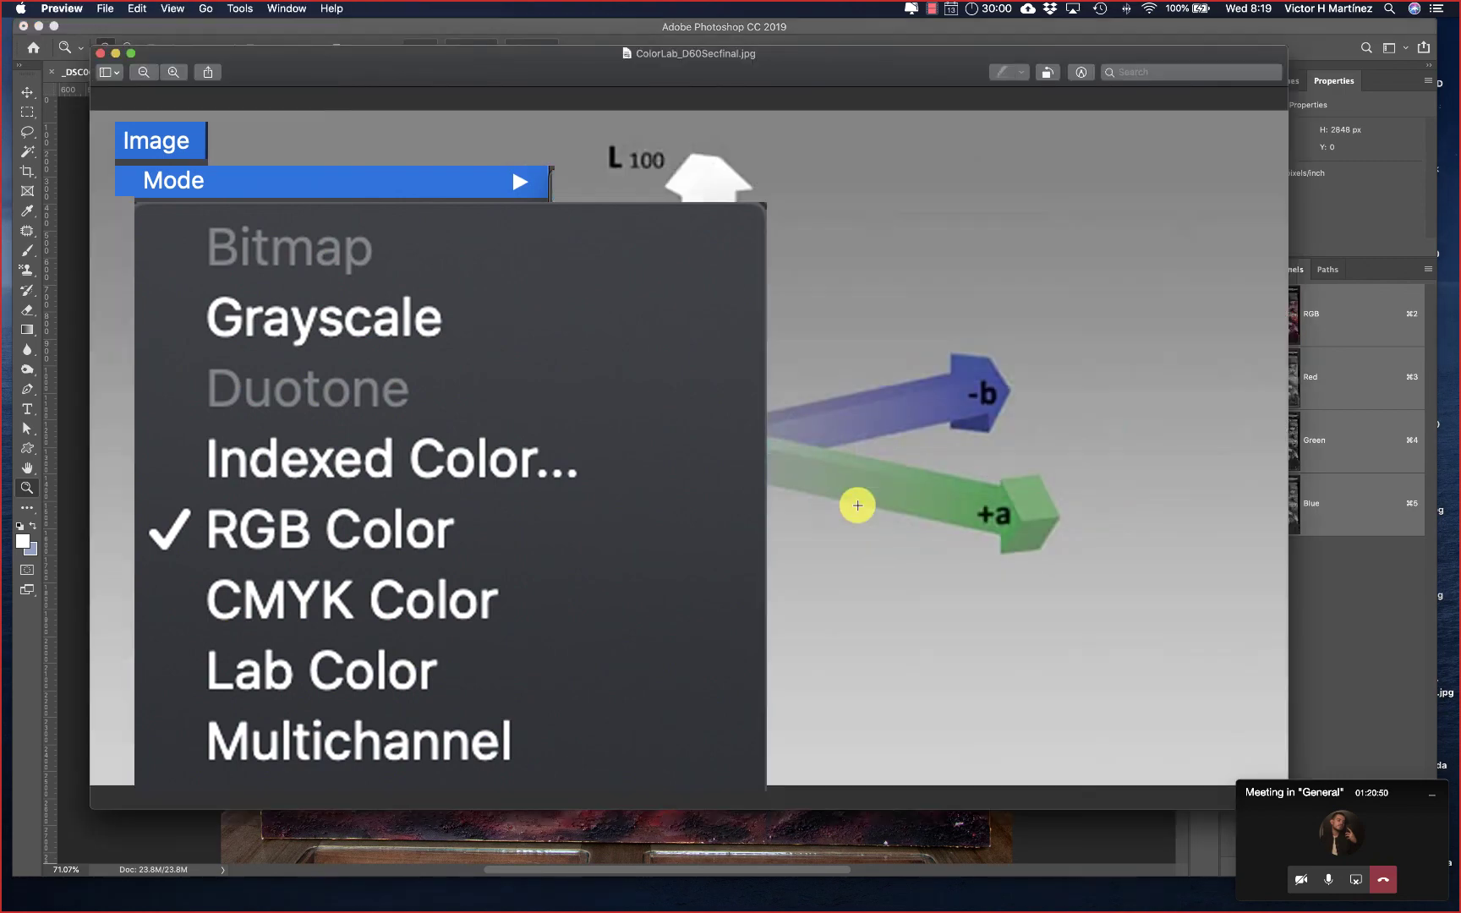